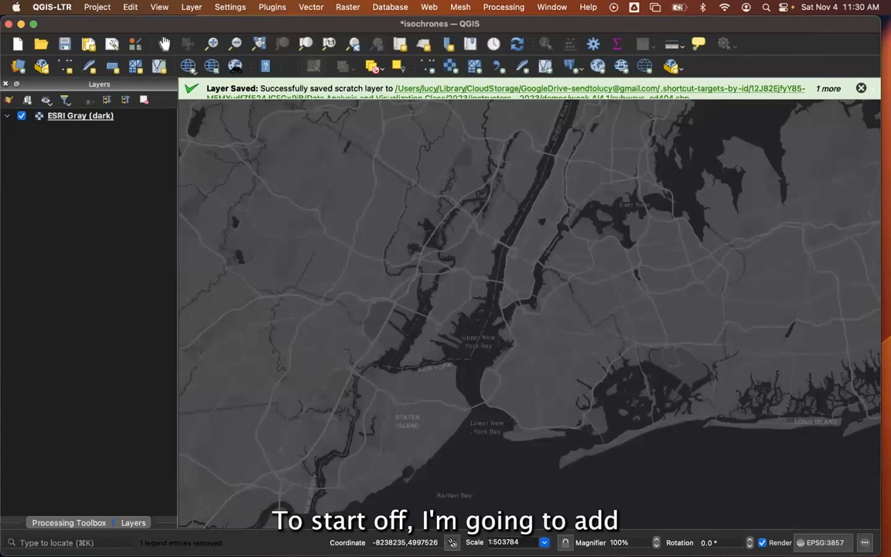
# Add nycd_23b.zip and the MTA Subway Stations_20231029 zip from the 4.1 folder to the map, placing the stations layer above the districts.
pyautogui.press('super+Tab')
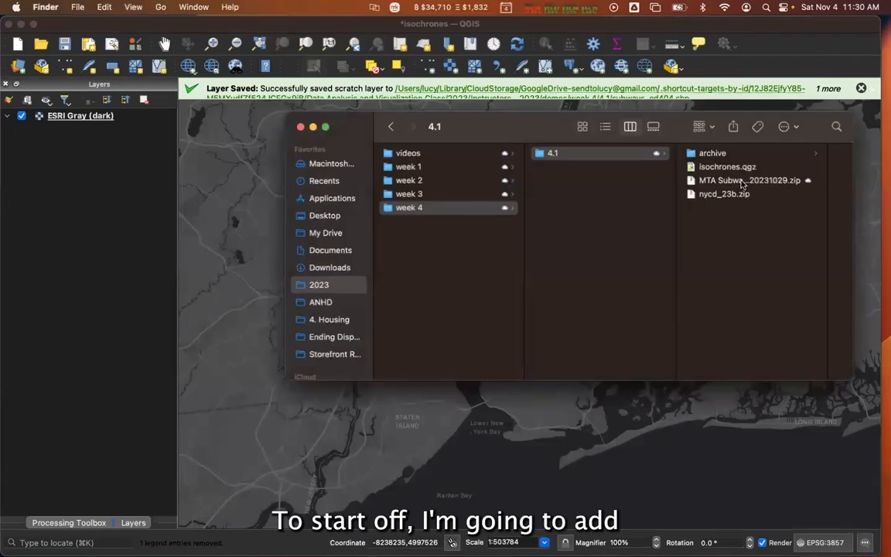
pyautogui.click(720, 193)
pyautogui.moveTo(622, 194); pyautogui.dragTo(263, 300)
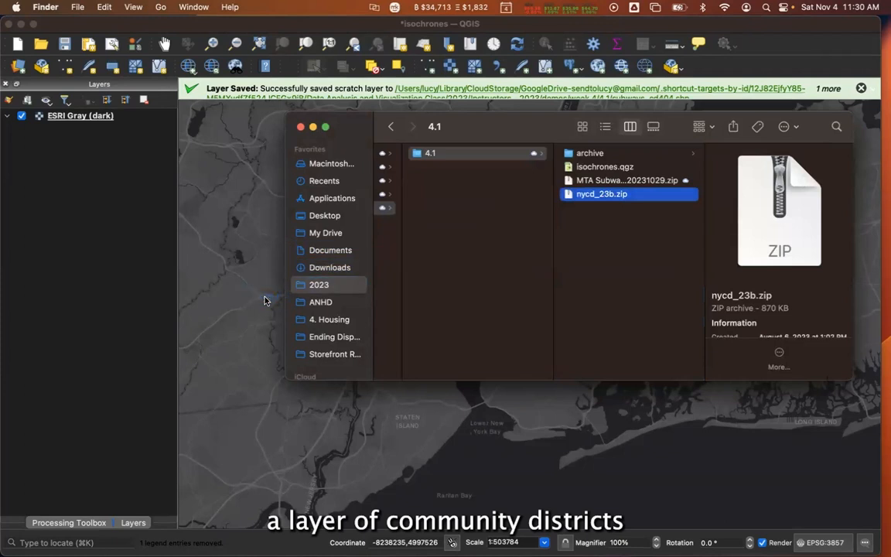
pyautogui.moveTo(630, 183); pyautogui.dragTo(252, 247)
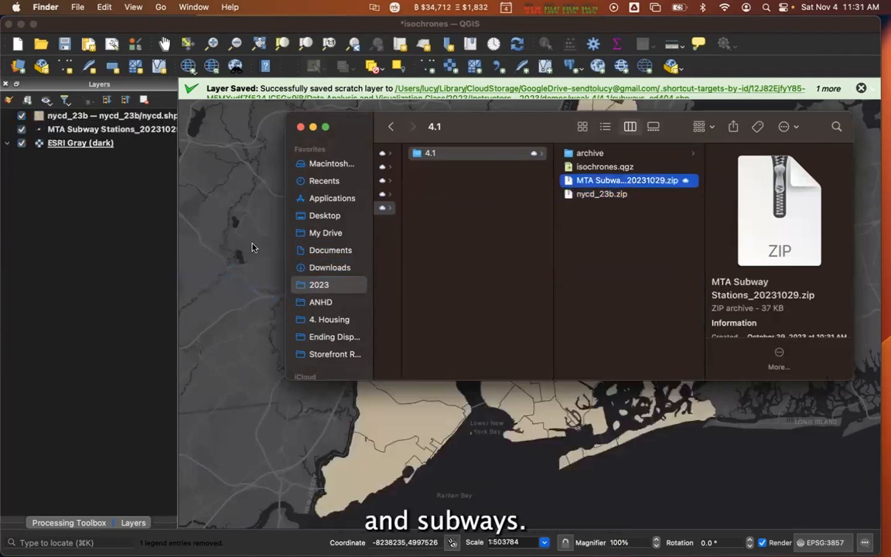
pyautogui.press('super+w')
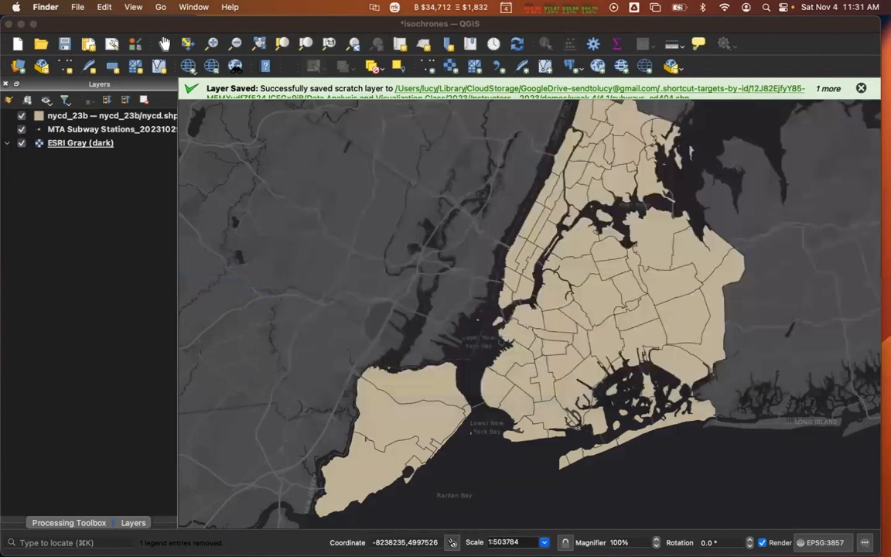
pyautogui.moveTo(86, 114); pyautogui.dragTo(86, 137)
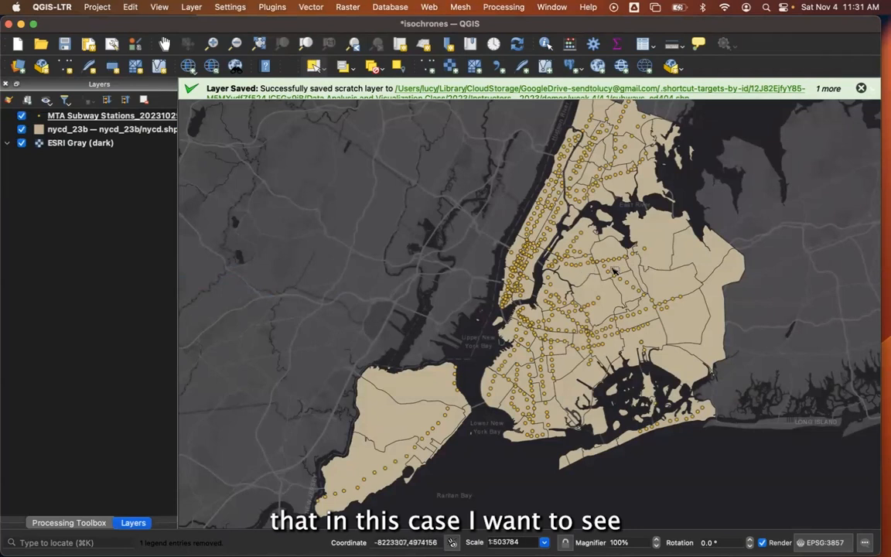
# Select the Queens 4 community district polygon in the nycd_23b layer.
pyautogui.scroll(2, 614, 271)
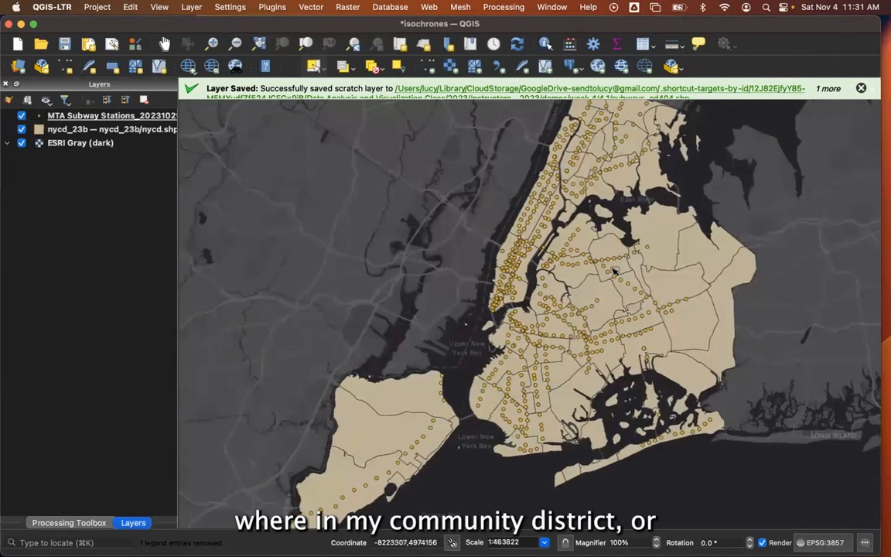
pyautogui.scroll(5, 588, 282)
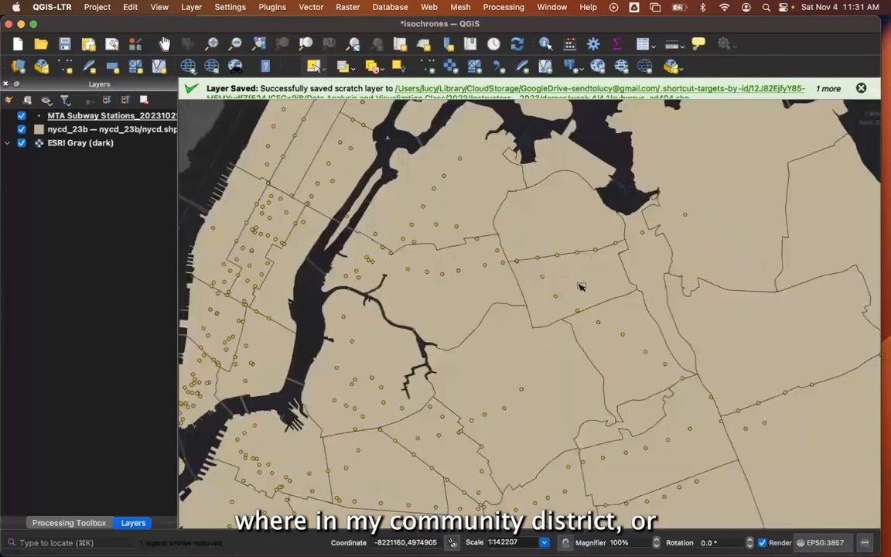
pyautogui.scroll(1, 580, 284)
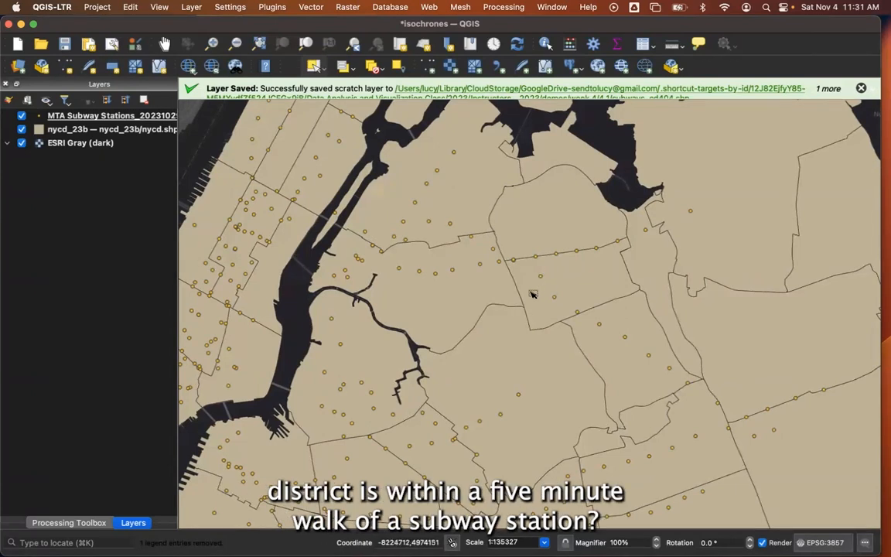
pyautogui.scroll(3, 595, 283)
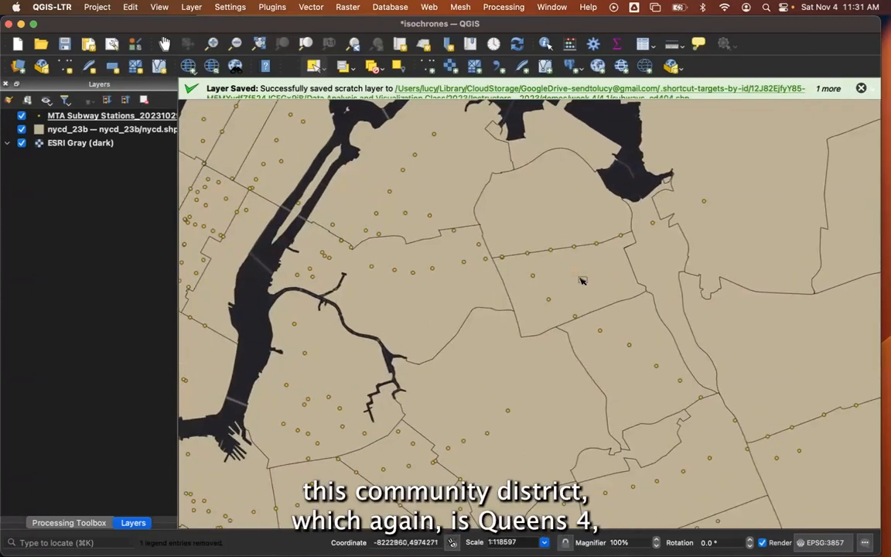
pyautogui.click(612, 280)
pyautogui.click(102, 128)
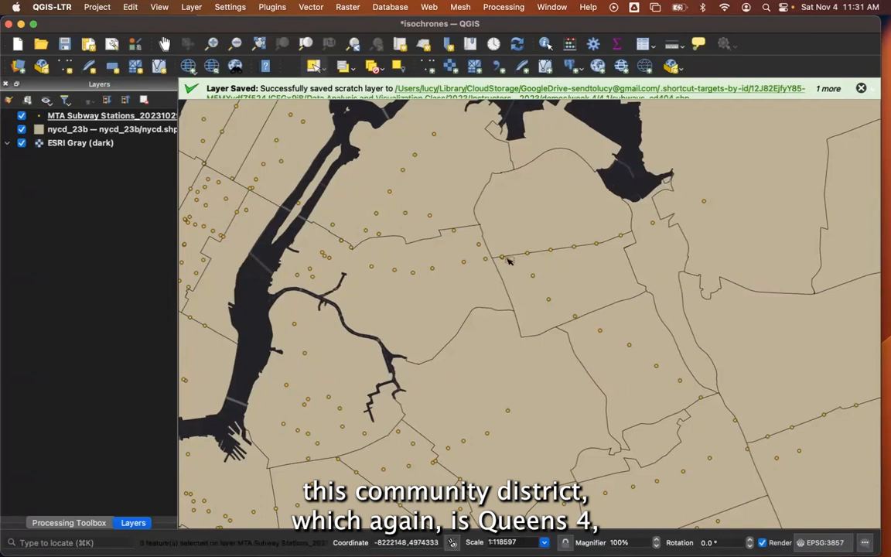
pyautogui.click(578, 283)
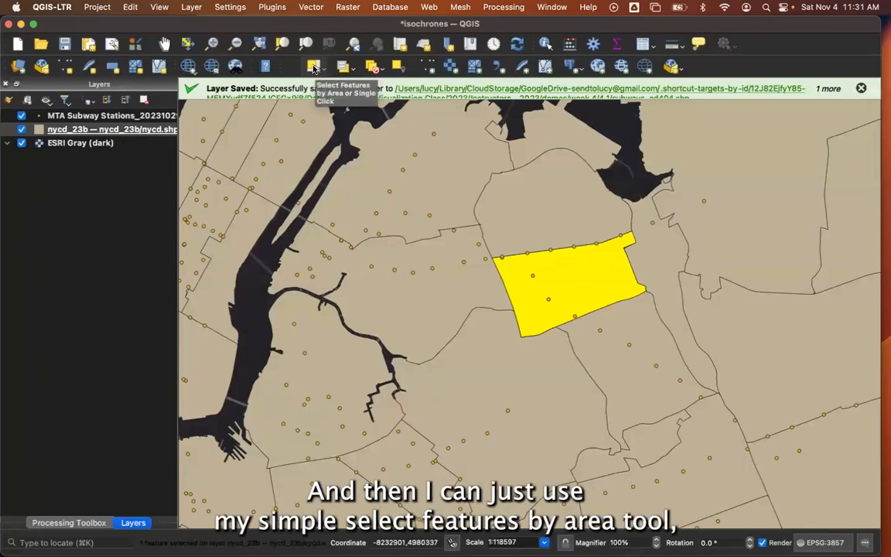
# Open the save settings for exporting only the selected features of the nycd_23b layer.
pyautogui.rightClick(149, 131)
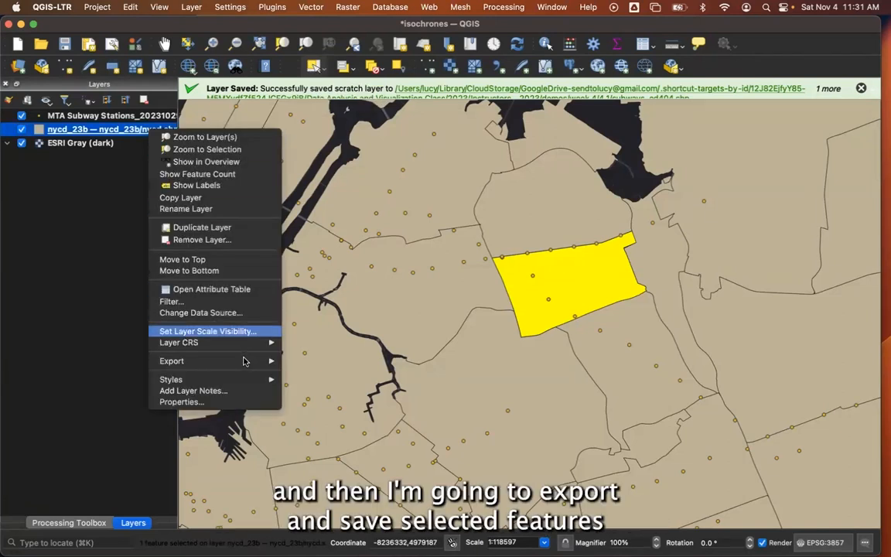
pyautogui.moveTo(281, 361)
pyautogui.click(323, 372)
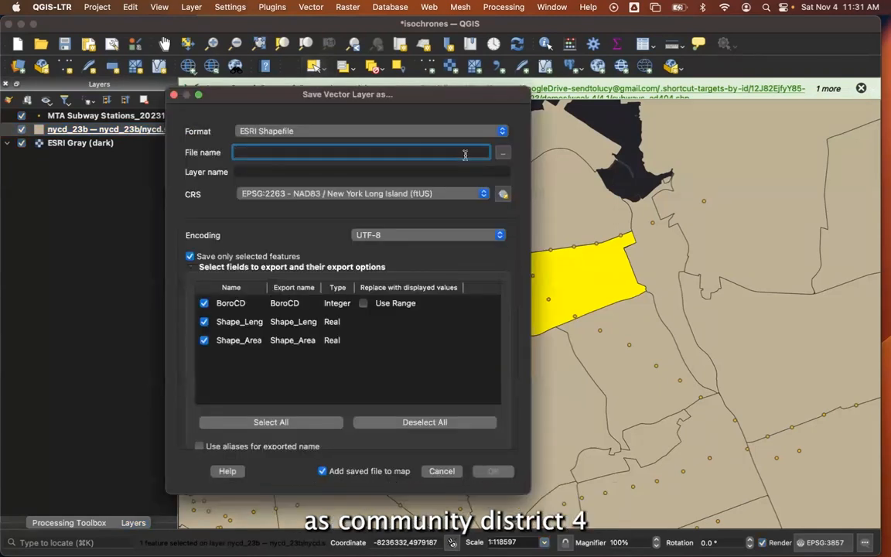
pyautogui.write('cd4')
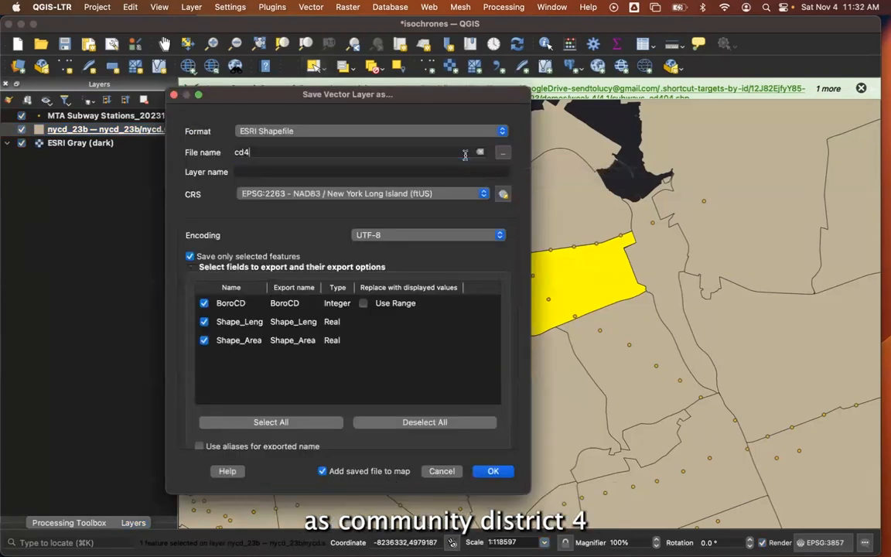
pyautogui.press('BackSpace')
pyautogui.press('BackSpace')
pyautogui.press('BackSpace')
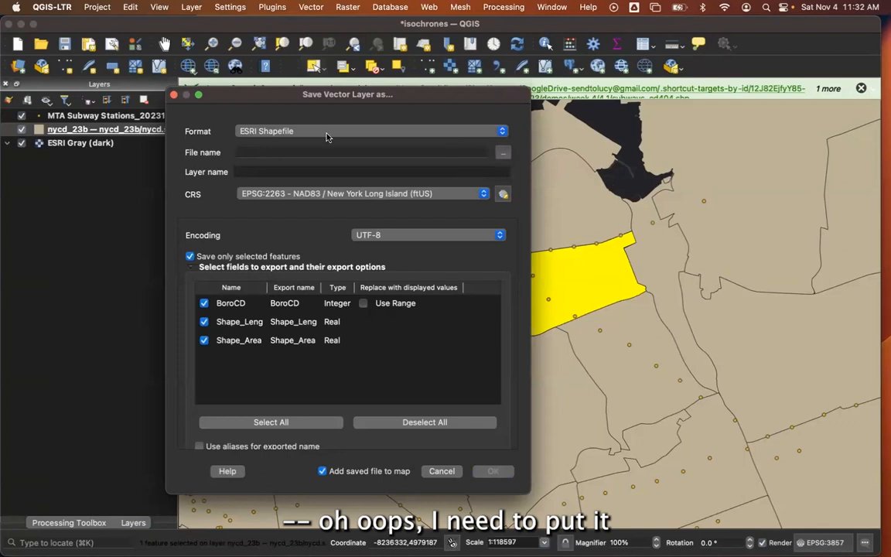
# Save the selected district as the ESRI Shapefile cd404 in the 4.1 folder and add it to the map.
pyautogui.click(503, 152)
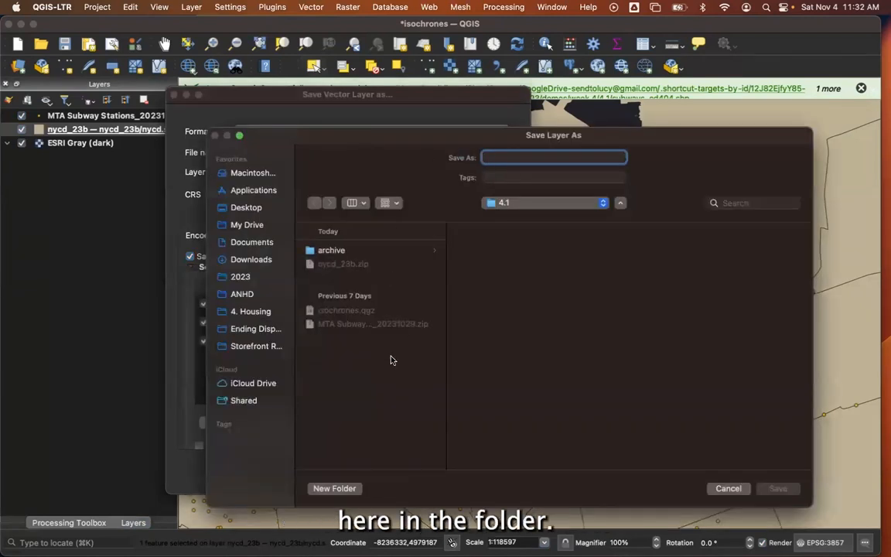
pyautogui.write('cd404')
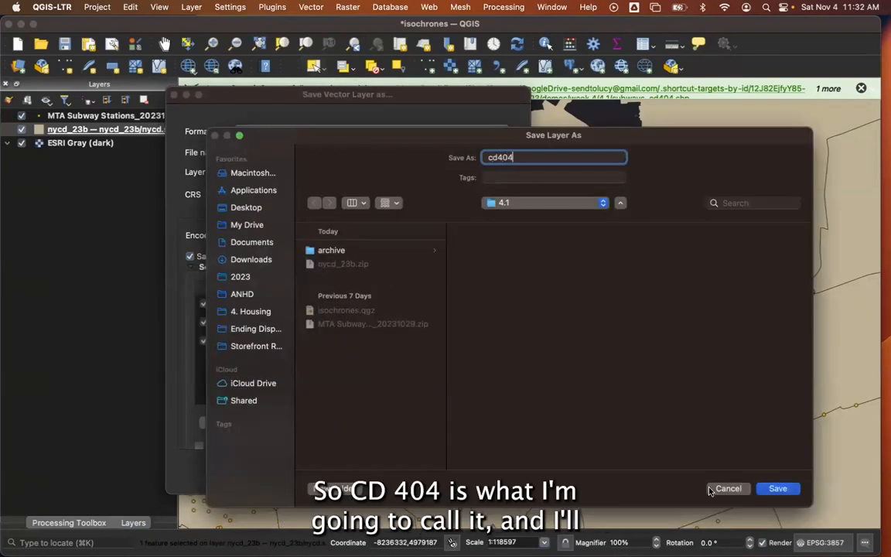
pyautogui.click(777, 487)
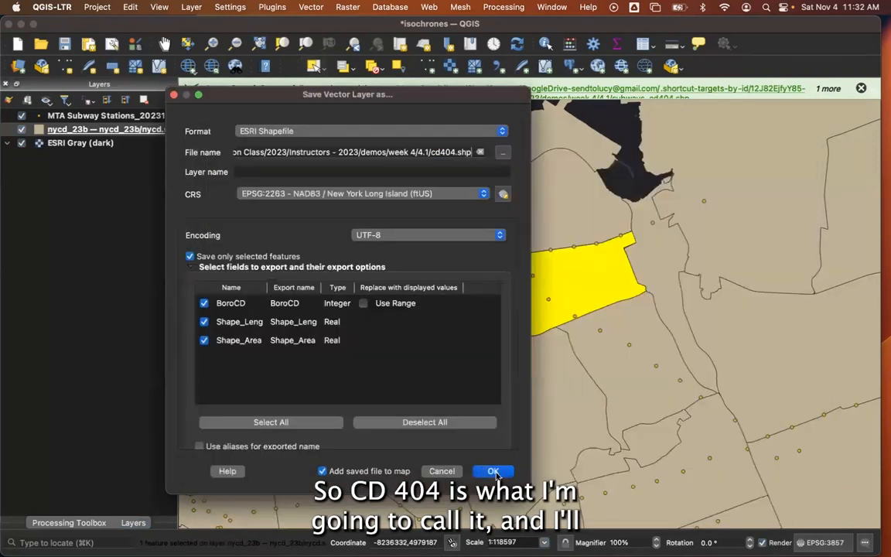
pyautogui.click(493, 471)
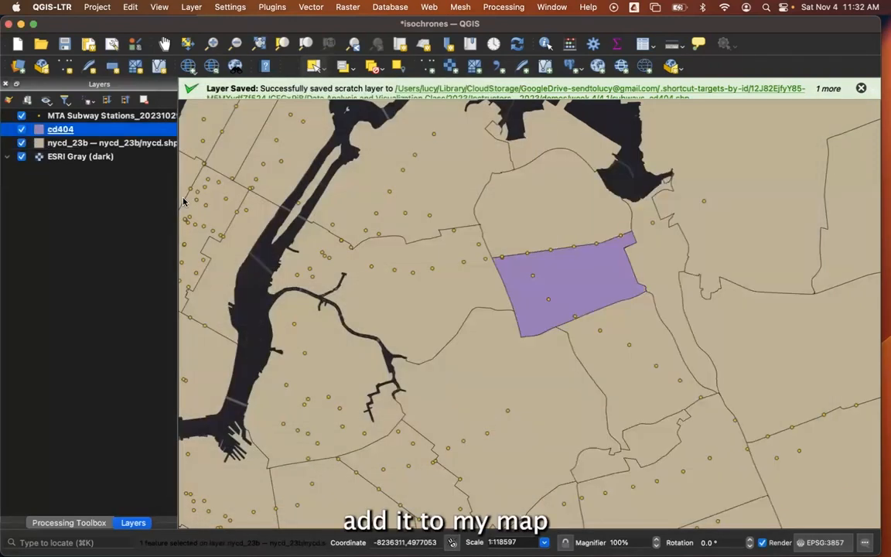
# Hide the nycd_23b community districts layer.
pyautogui.scroll(1, 627, 282)
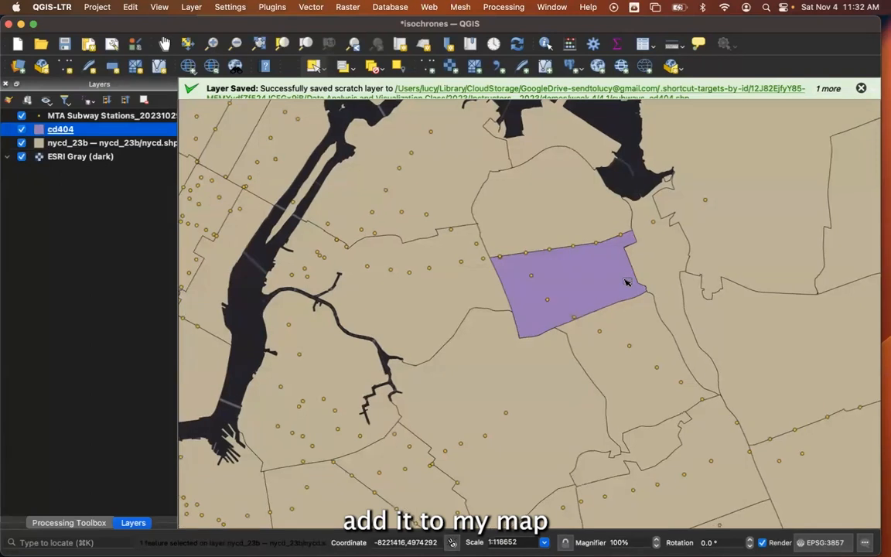
pyautogui.click(22, 143)
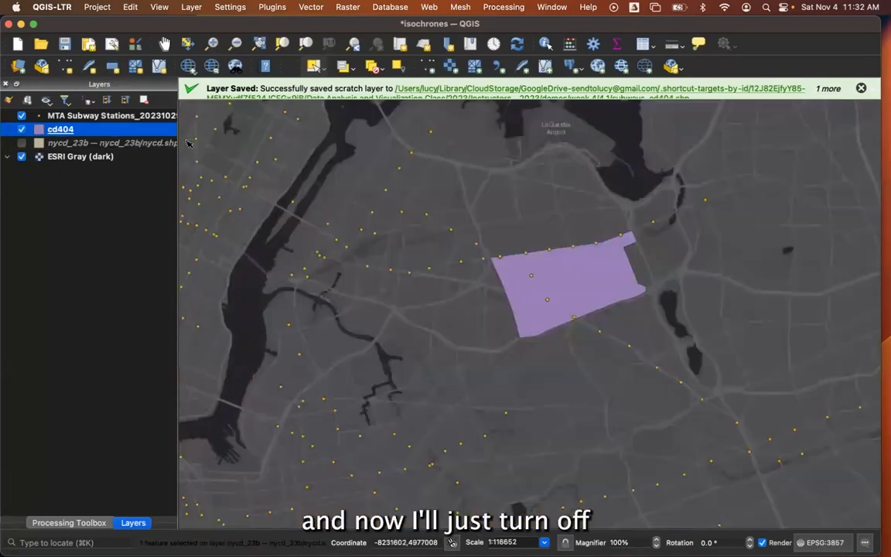
pyautogui.scroll(1, 593, 288)
pyautogui.scroll(1, 592, 288)
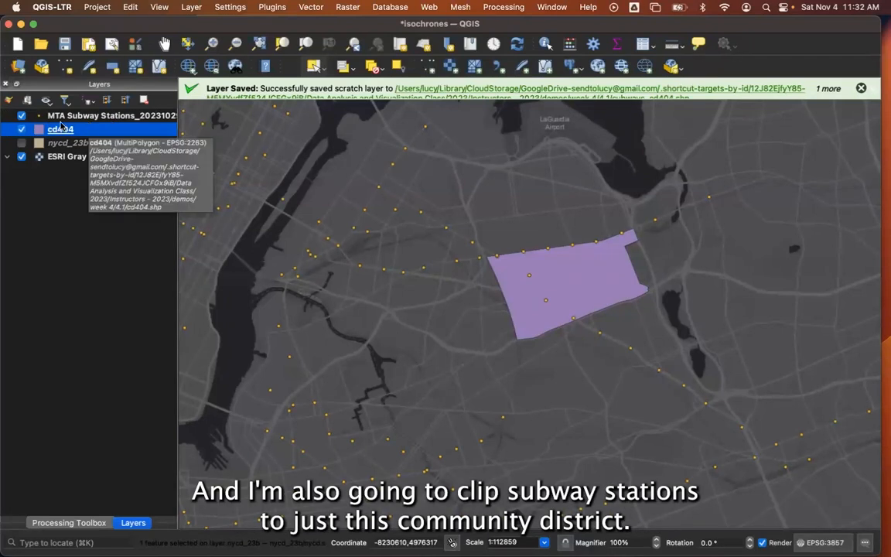
# Clip the MTA Subway Stations layer to the cd404 district as a temporary layer, and hide the original stations layer.
pyautogui.click(589, 7)
pyautogui.write('clip')
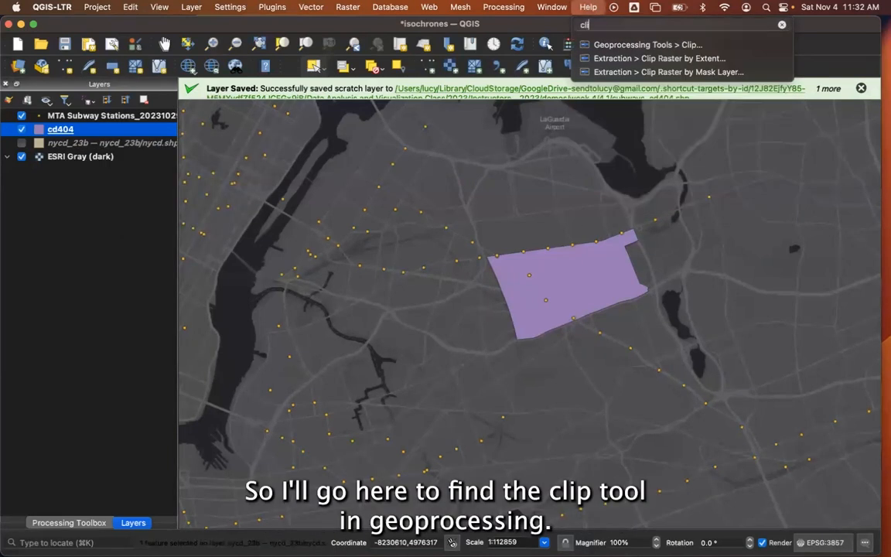
pyautogui.moveTo(618, 61)
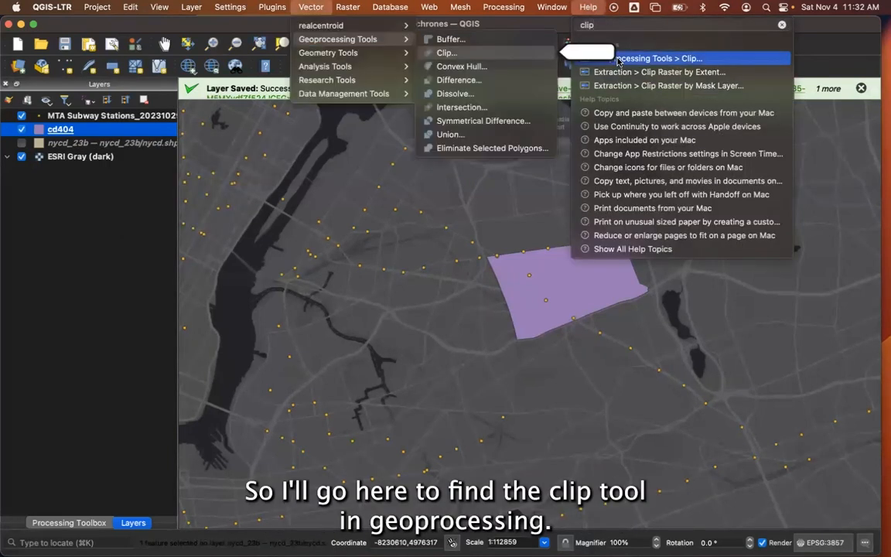
pyautogui.click(441, 53)
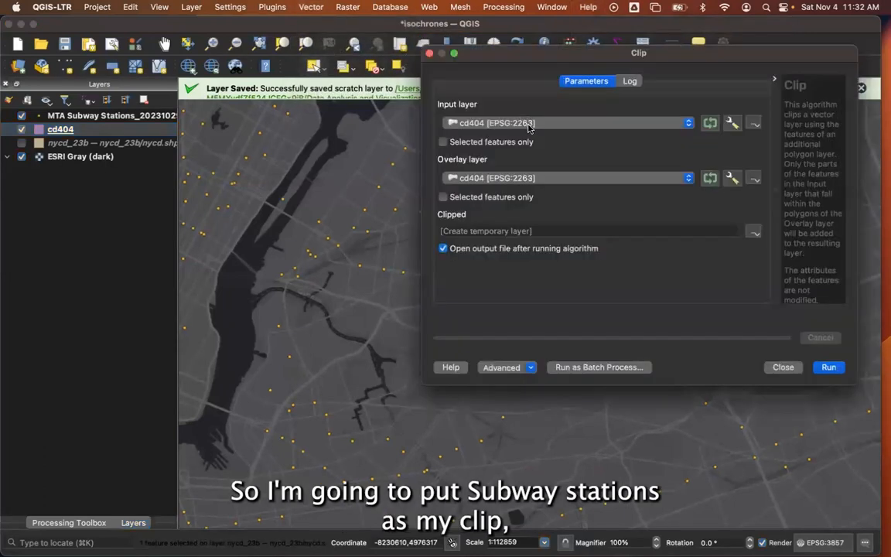
pyautogui.click(529, 127)
pyautogui.click(512, 130)
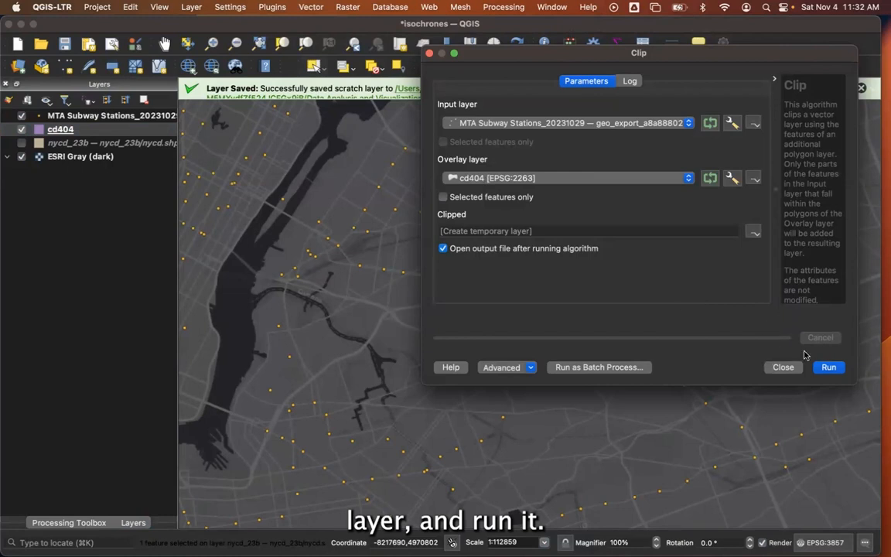
pyautogui.click(828, 368)
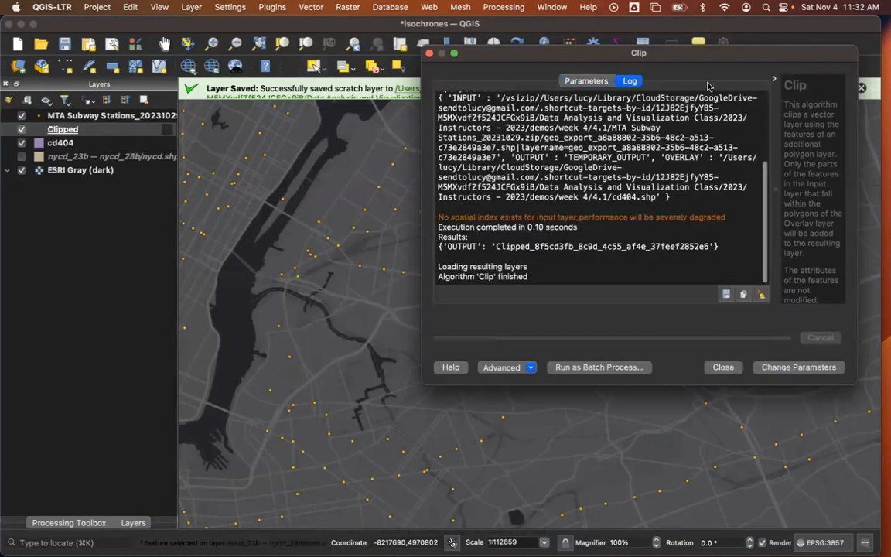
pyautogui.click(723, 366)
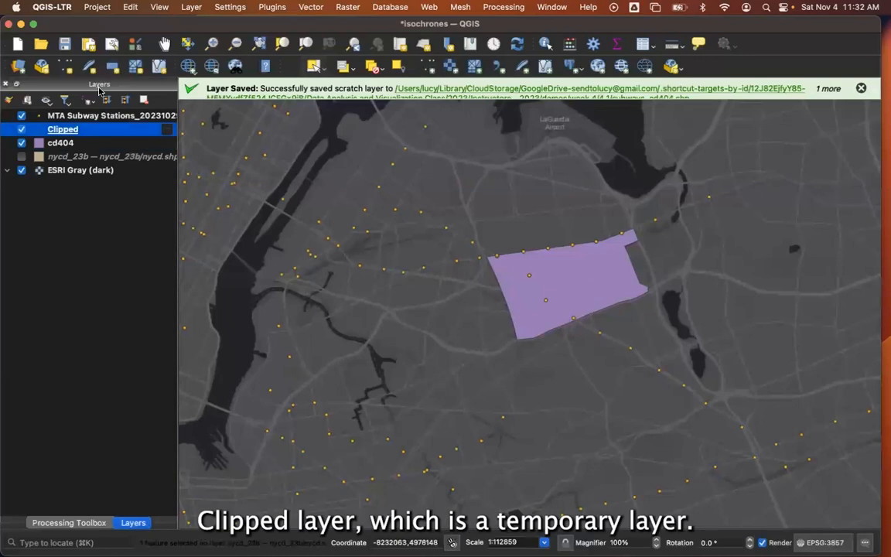
pyautogui.click(21, 116)
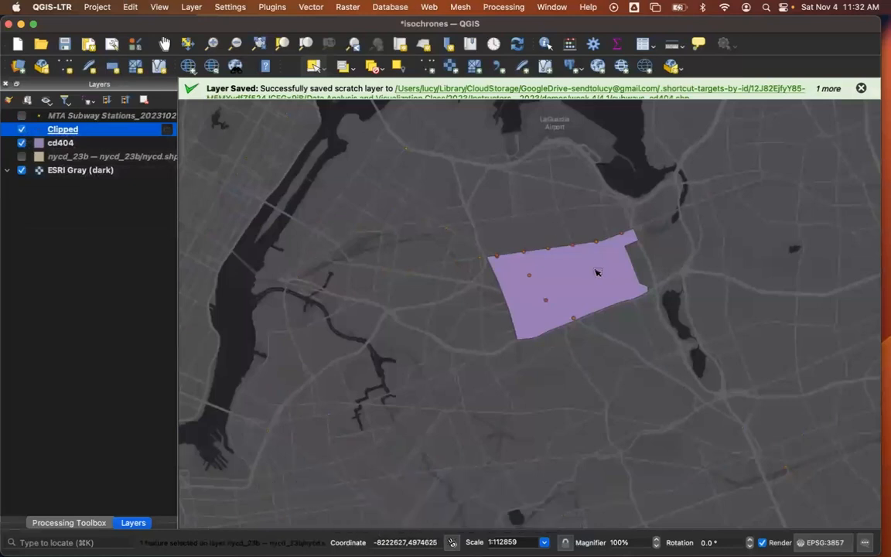
pyautogui.scroll(1, 379, 180)
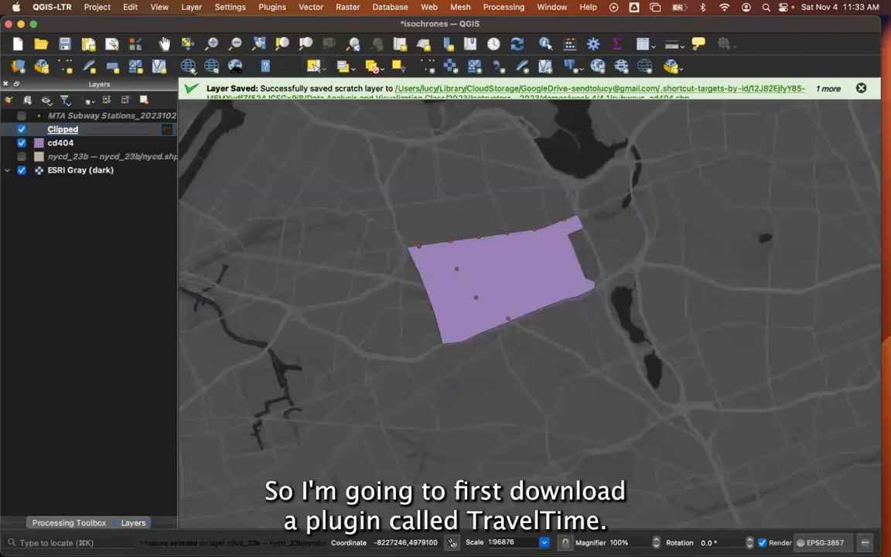
# Find the TravelTime Plugin among all available plugins by searching for "travel" and install it.
pyautogui.click(275, 7)
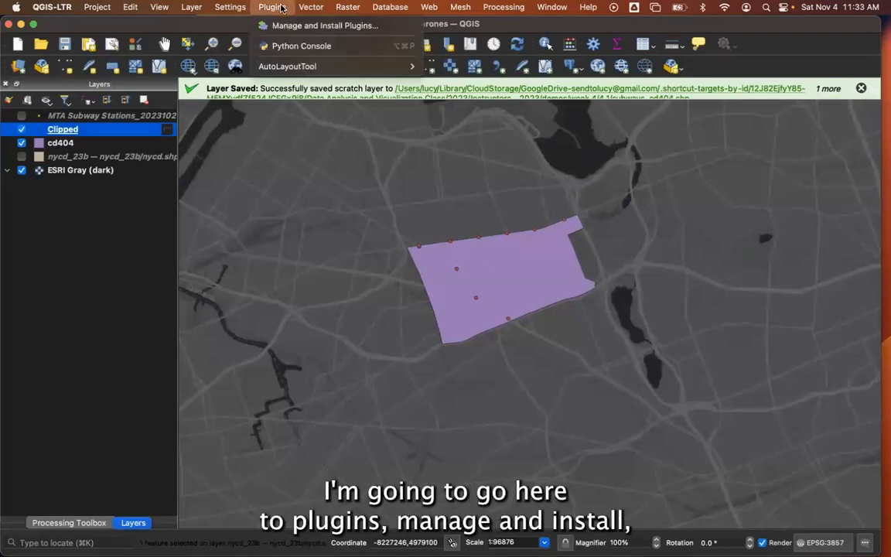
pyautogui.click(283, 25)
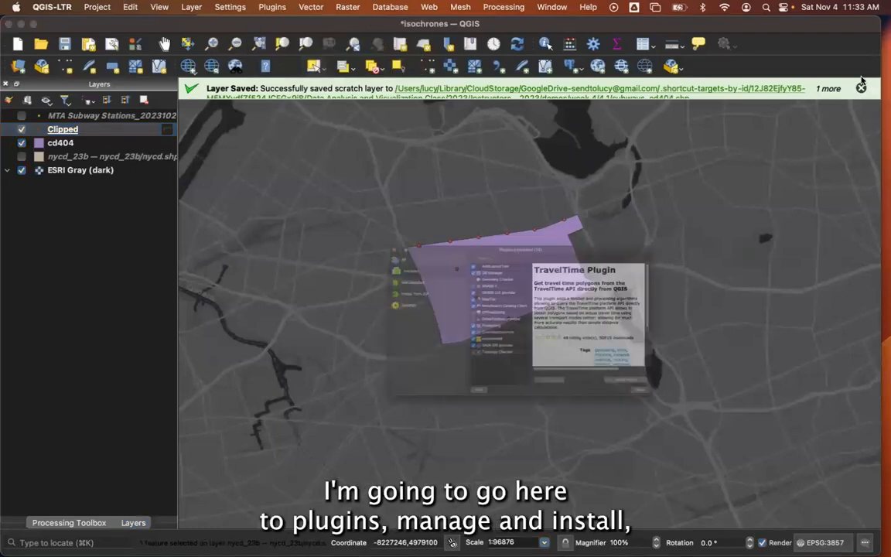
pyautogui.click(339, 203)
pyautogui.click(476, 192)
pyautogui.write('travel')
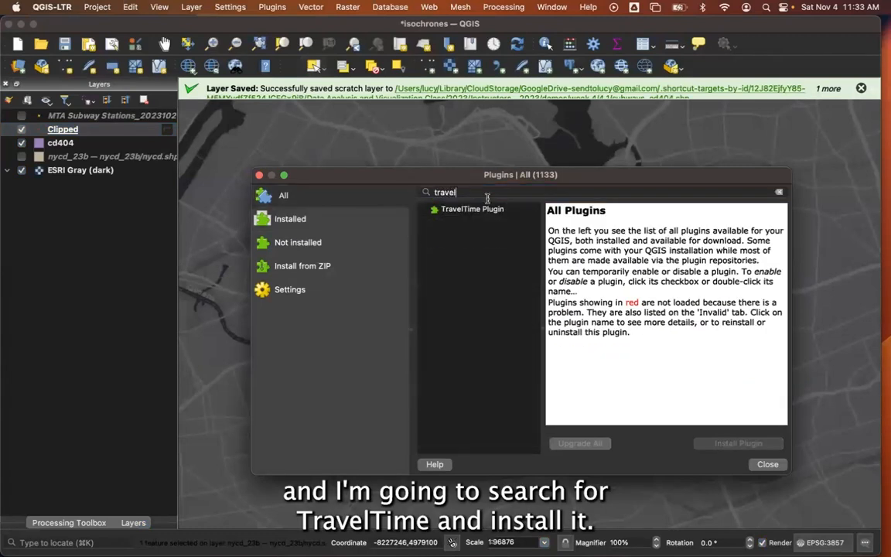
pyautogui.click(462, 209)
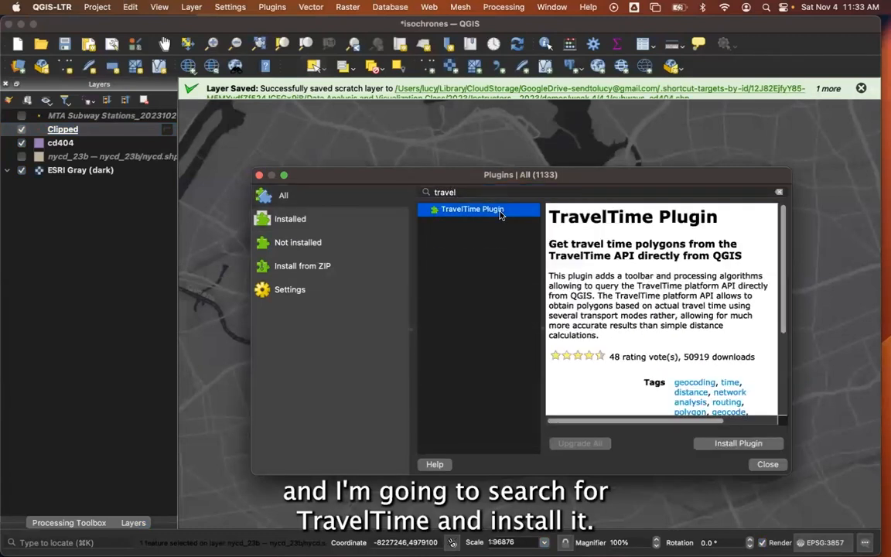
pyautogui.click(723, 445)
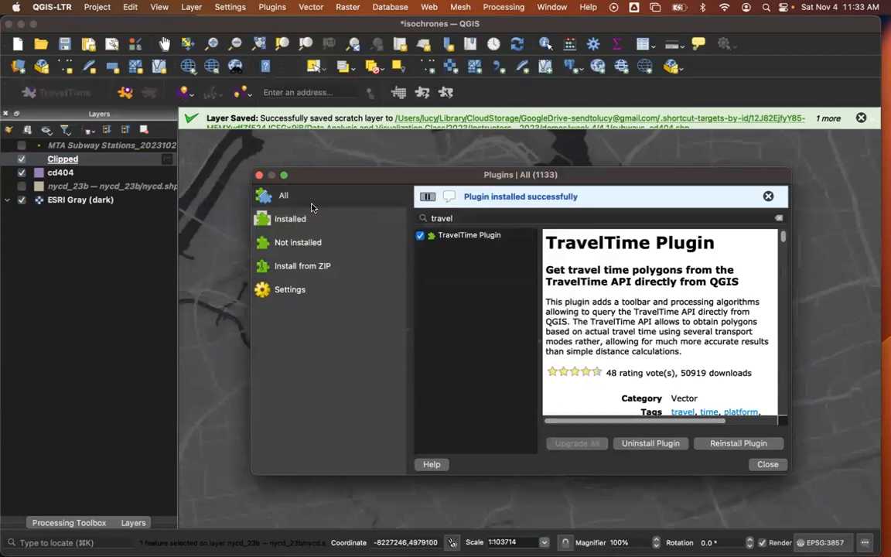
# Close the plugin manager and search the help for "travel" to locate the TravelTime commands.
pyautogui.press('Escape')
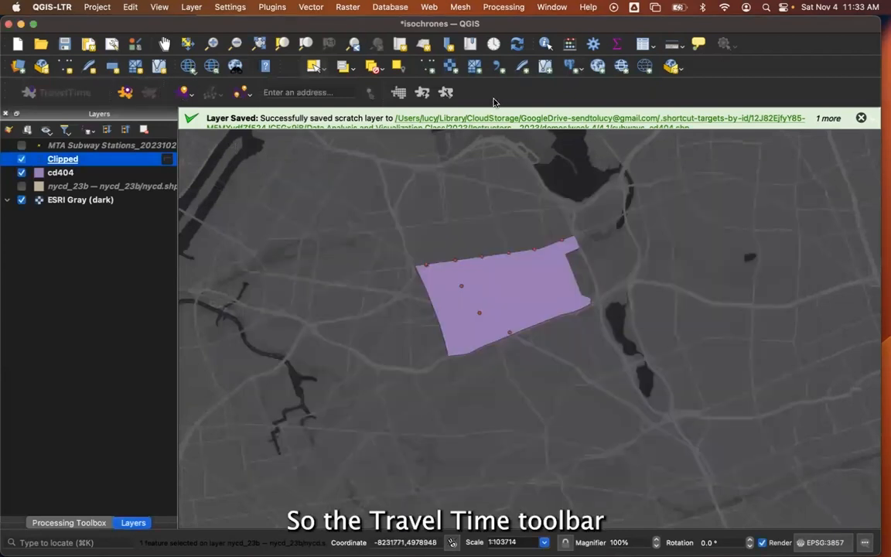
pyautogui.click(590, 8)
pyautogui.write('travel')
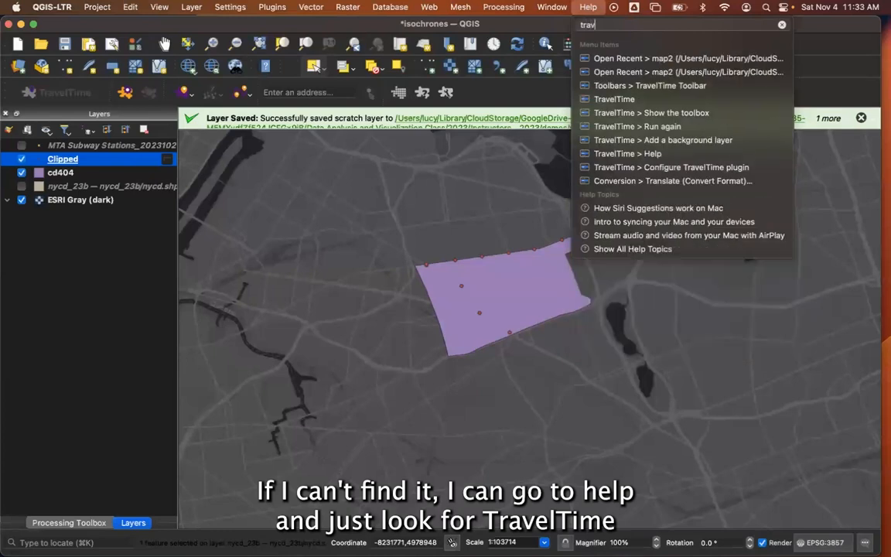
pyautogui.moveTo(605, 60)
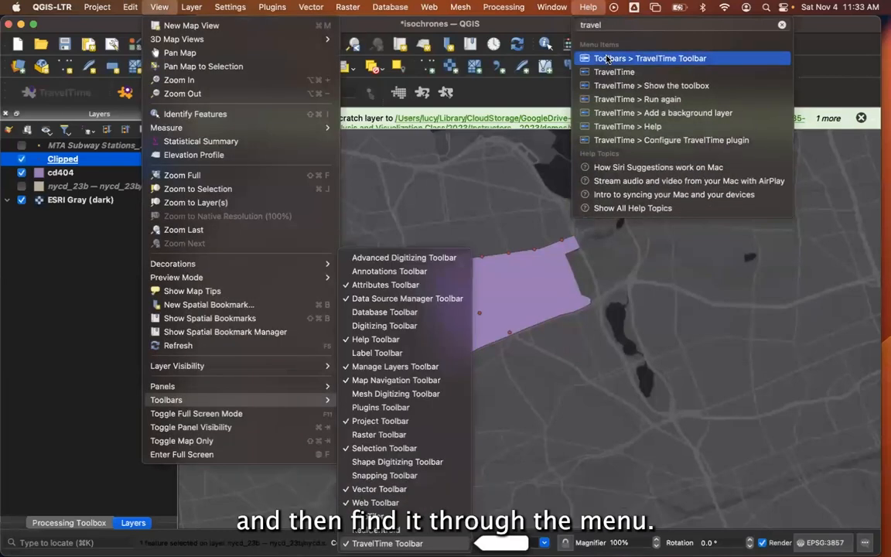
pyautogui.click(587, 7)
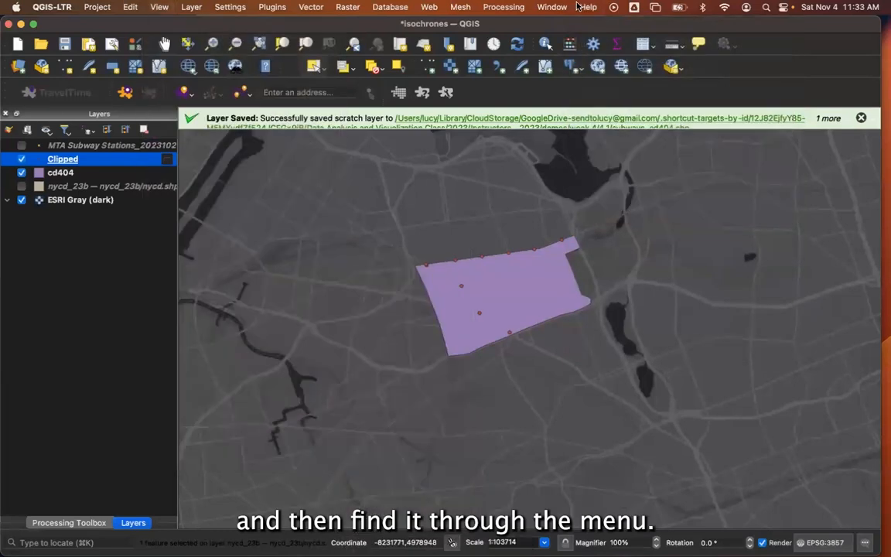
# Save the temporary Clipped layer permanently as the ESRI Shapefile subways_cd404 in the 4.1 folder.
pyautogui.click(164, 160)
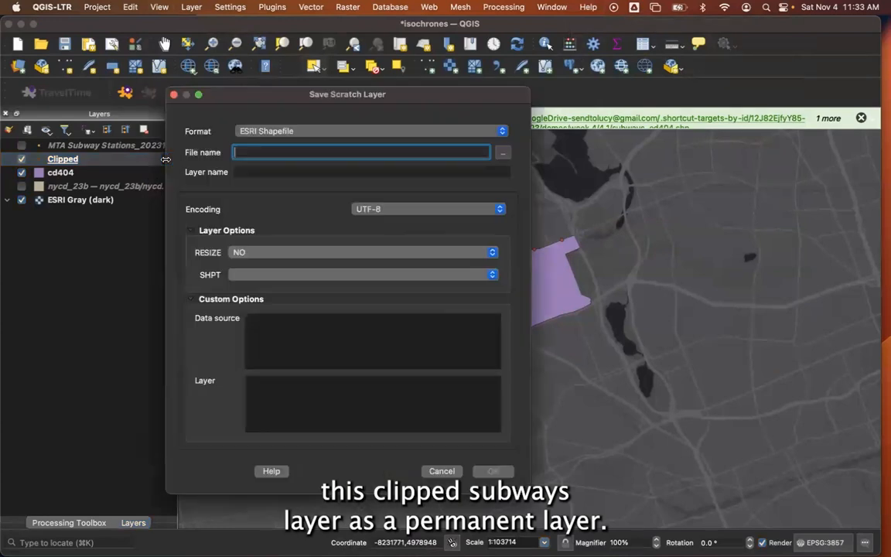
pyautogui.click(501, 152)
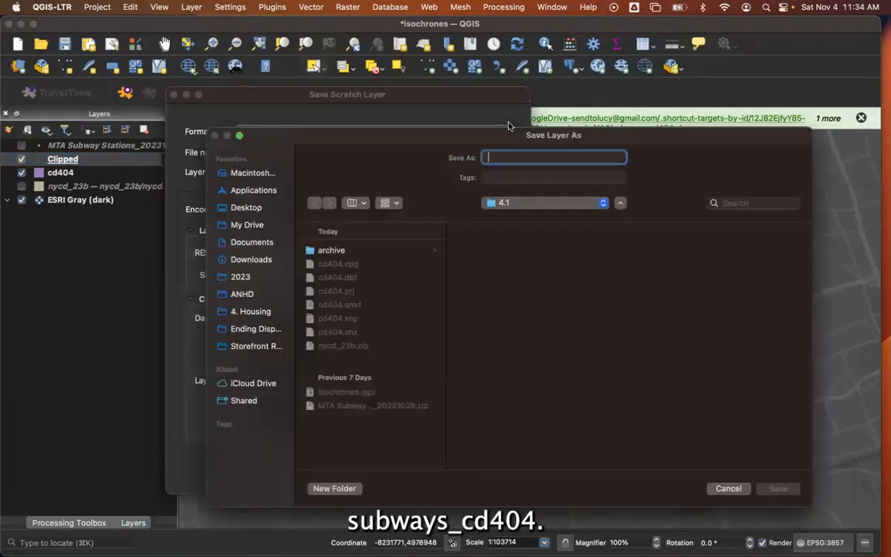
pyautogui.write('subways_cd404')
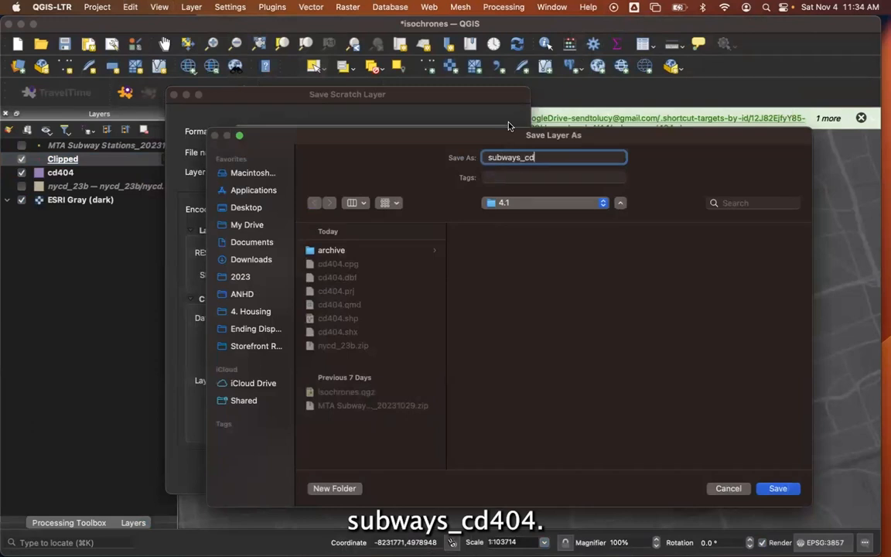
pyautogui.click(778, 488)
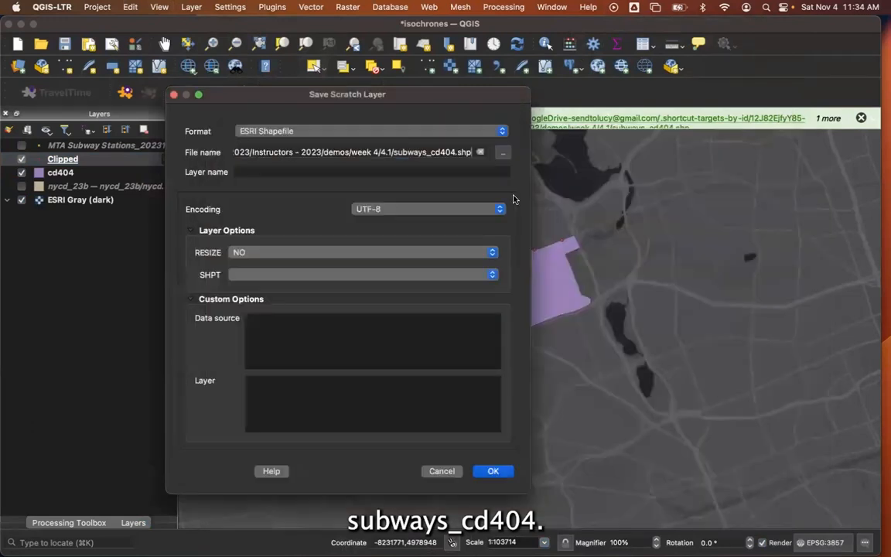
pyautogui.click(492, 471)
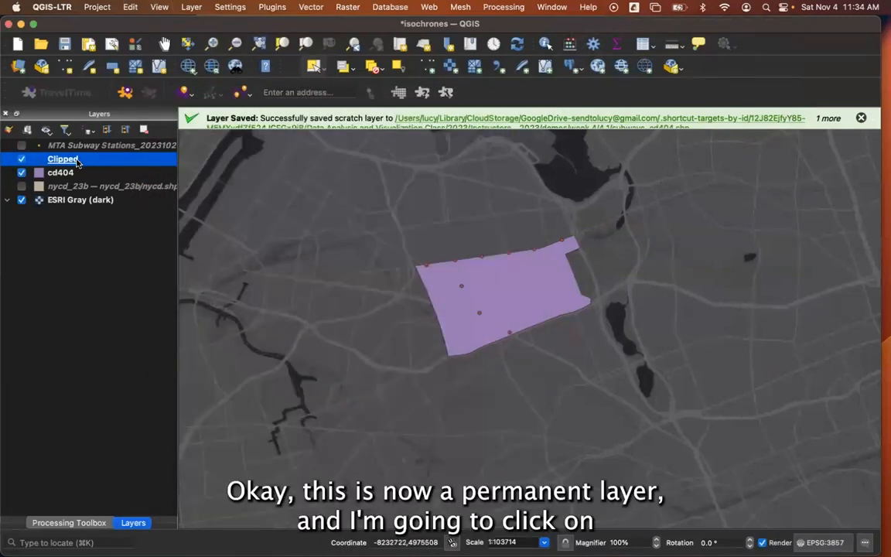
# Show the TravelTime toolbox and go from the plugin configuration to the website for a free API key.
pyautogui.click(126, 93)
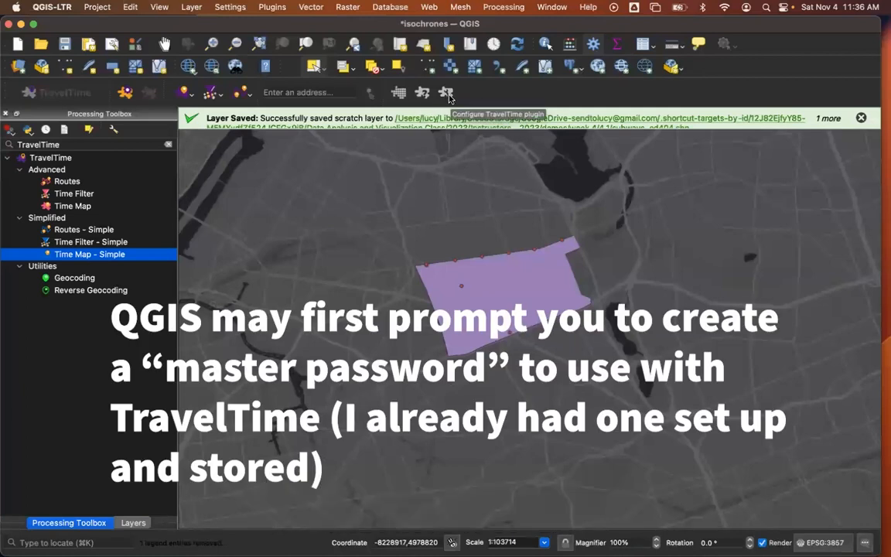
pyautogui.click(447, 93)
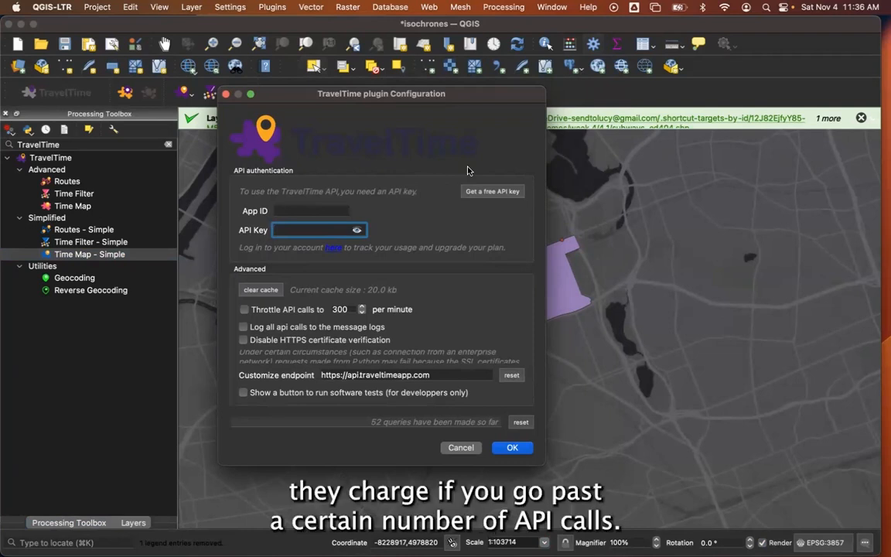
pyautogui.click(331, 211)
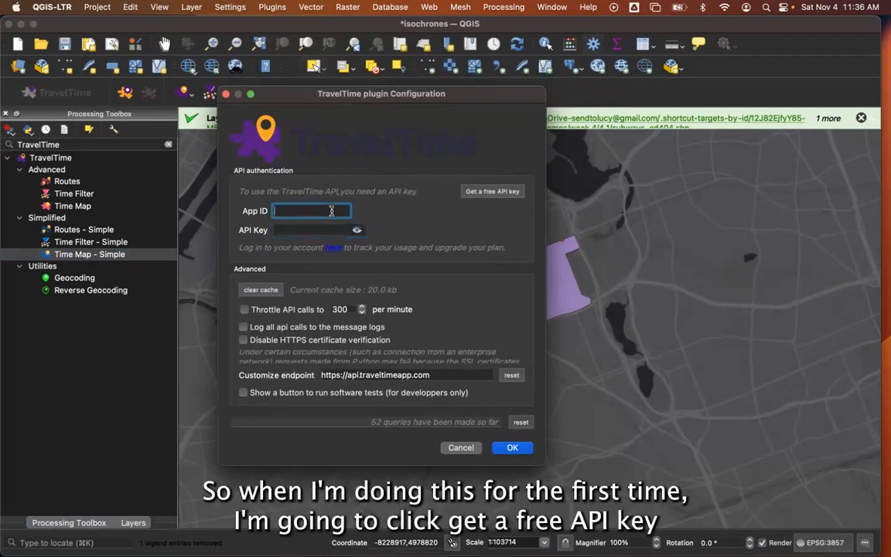
pyautogui.click(493, 192)
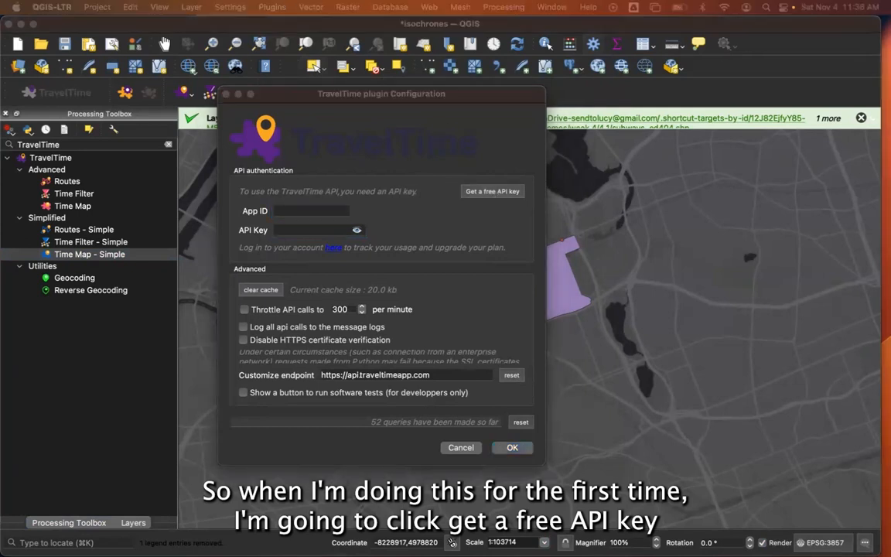
# Look over the TravelTime sign-up form and log in to the developer portal with the email option.
pyautogui.scroll(-3, 429, 209)
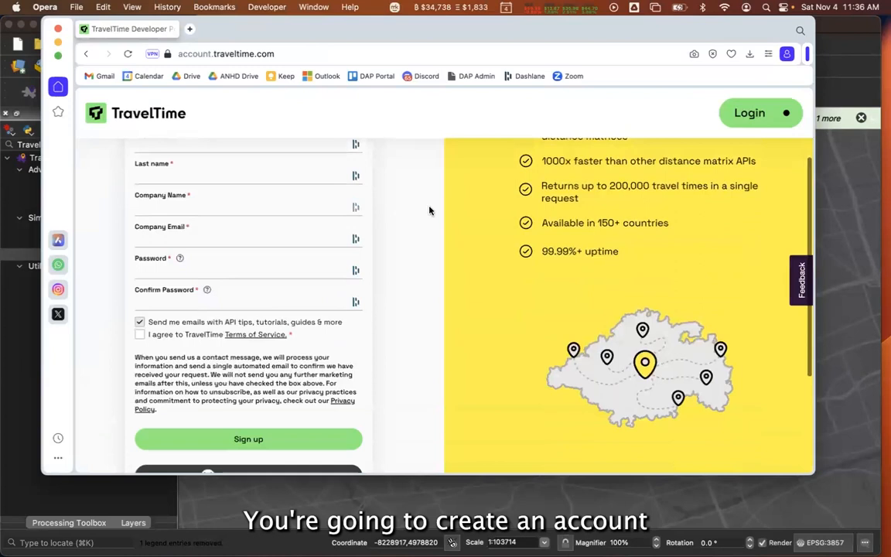
pyautogui.scroll(-2, 201, 447)
pyautogui.scroll(5, 203, 448)
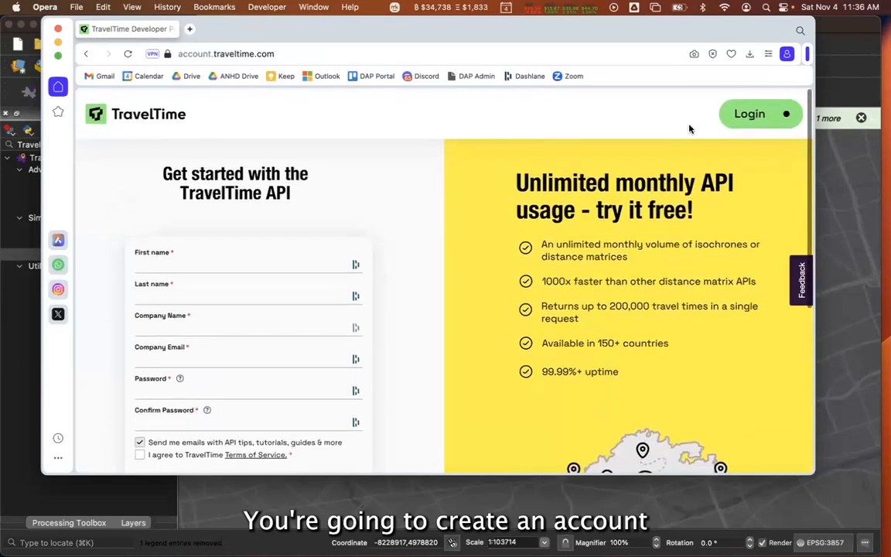
pyautogui.click(736, 116)
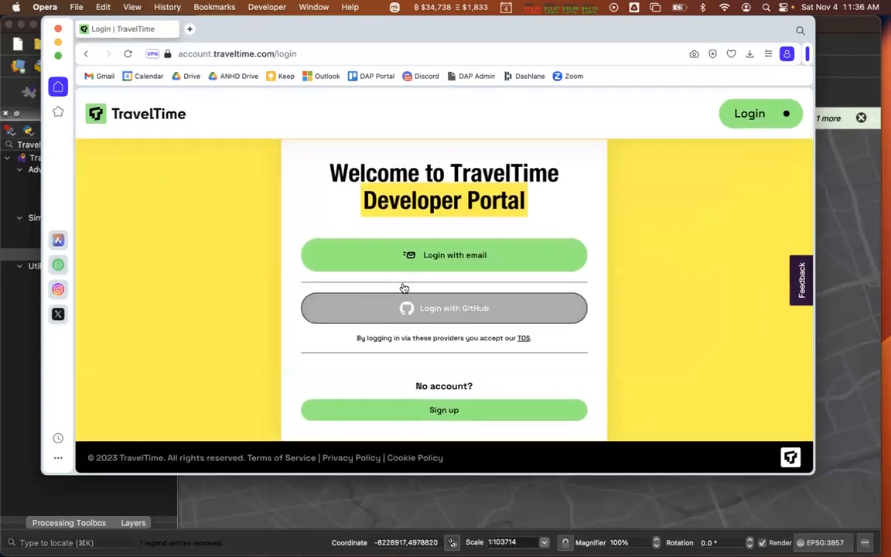
pyautogui.click(444, 261)
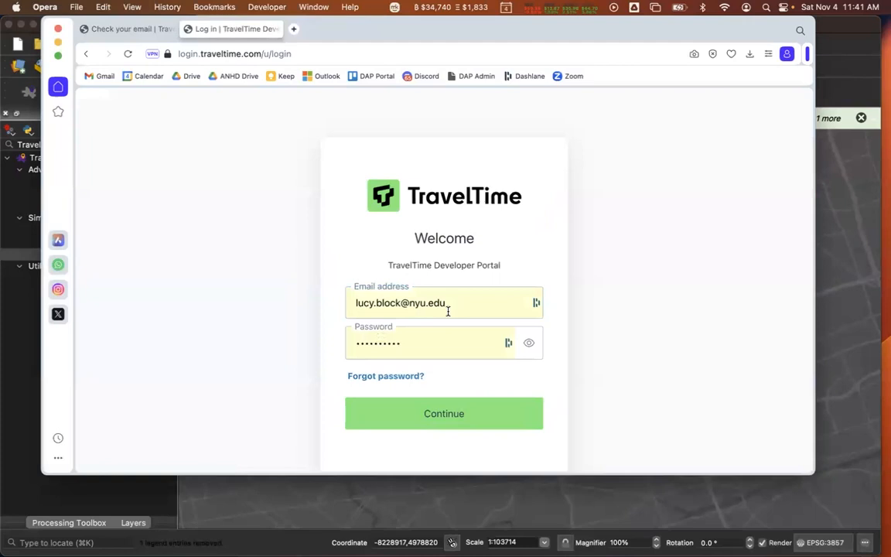
pyautogui.click(462, 417)
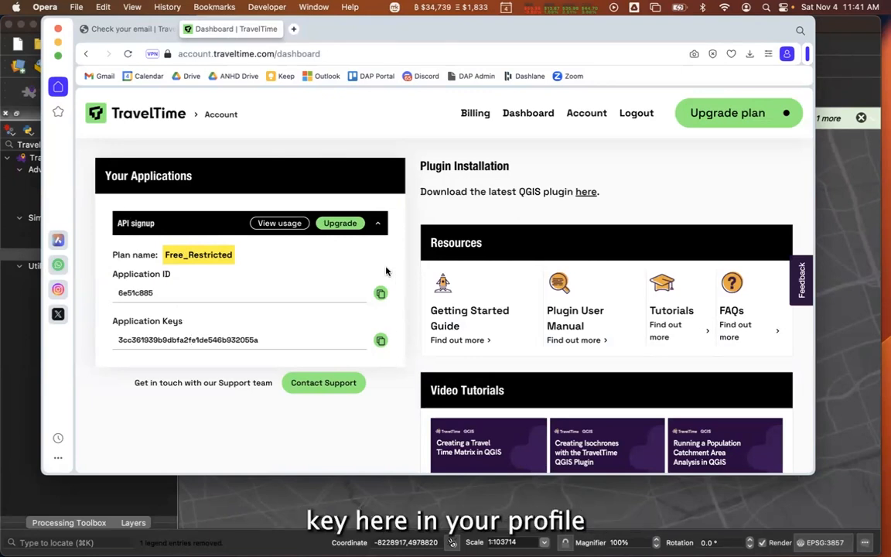
# Copy the application ID and API key from the TravelTime dashboard into the QGIS plugin configuration and save it.
pyautogui.click(380, 295)
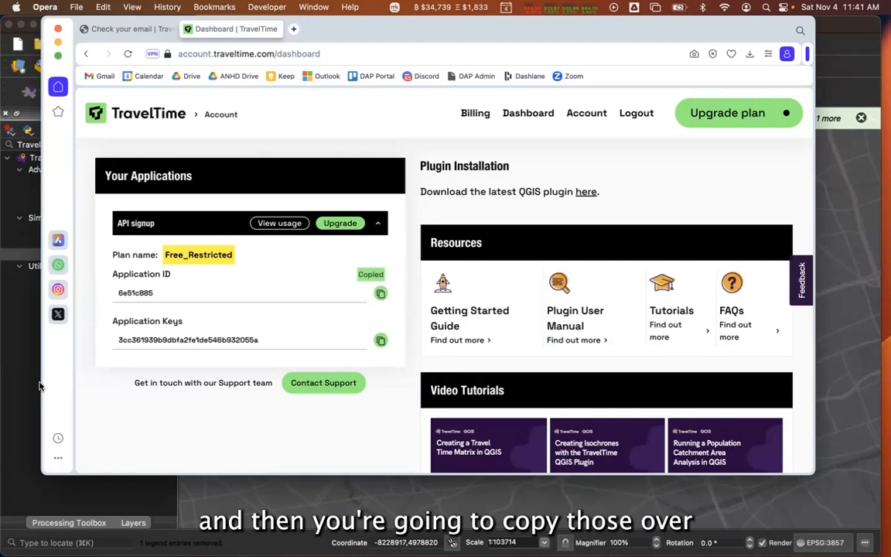
pyautogui.click(21, 352)
pyautogui.click(310, 210)
pyautogui.press('super+v')
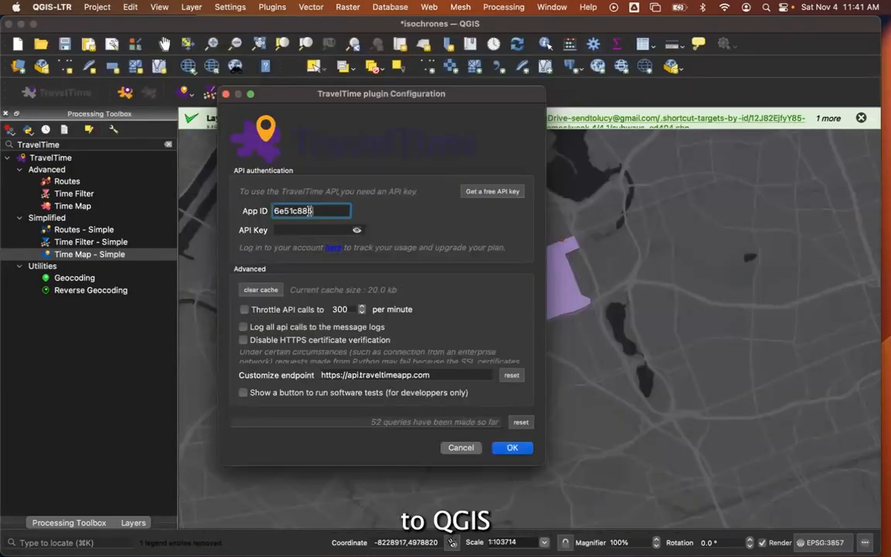
pyautogui.press('super+Tab')
pyautogui.click(381, 341)
pyautogui.press('super+Tab')
pyautogui.click(310, 230)
pyautogui.press('super+v')
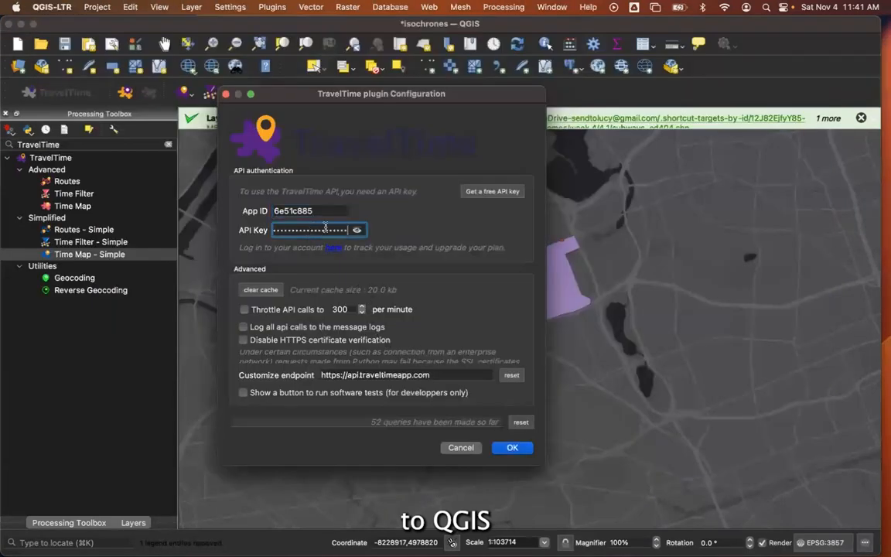
pyautogui.click(515, 448)
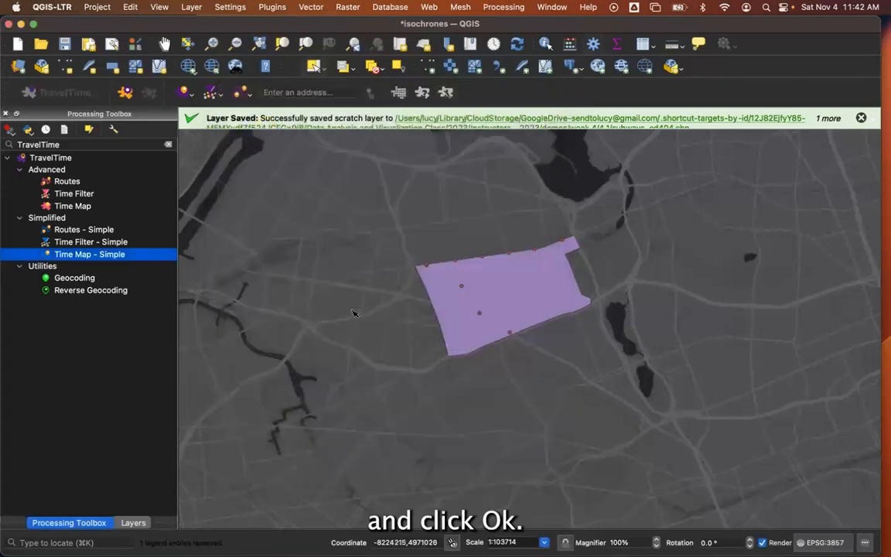
# Set up a Time Map - Simple run on the Clipped layer with walking transportation and a travel time of 5 minutes.
pyautogui.doubleClick(106, 257)
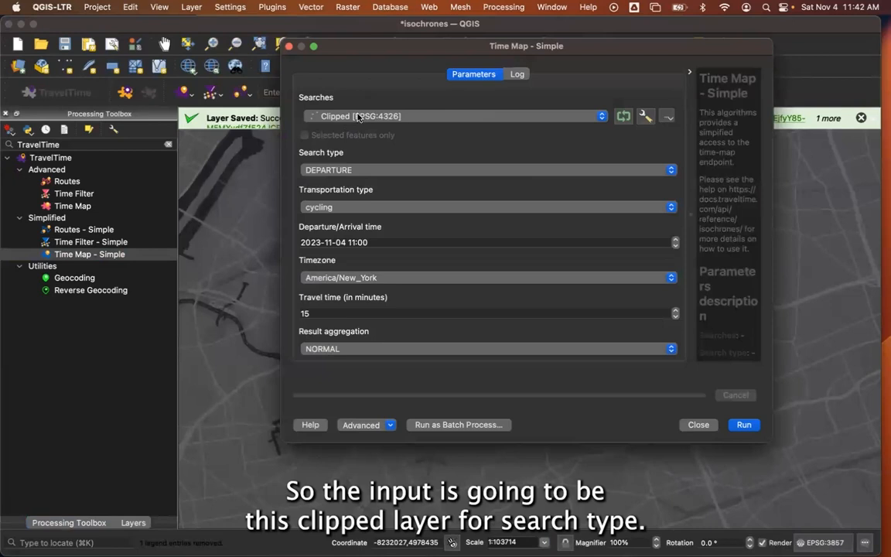
pyautogui.click(355, 207)
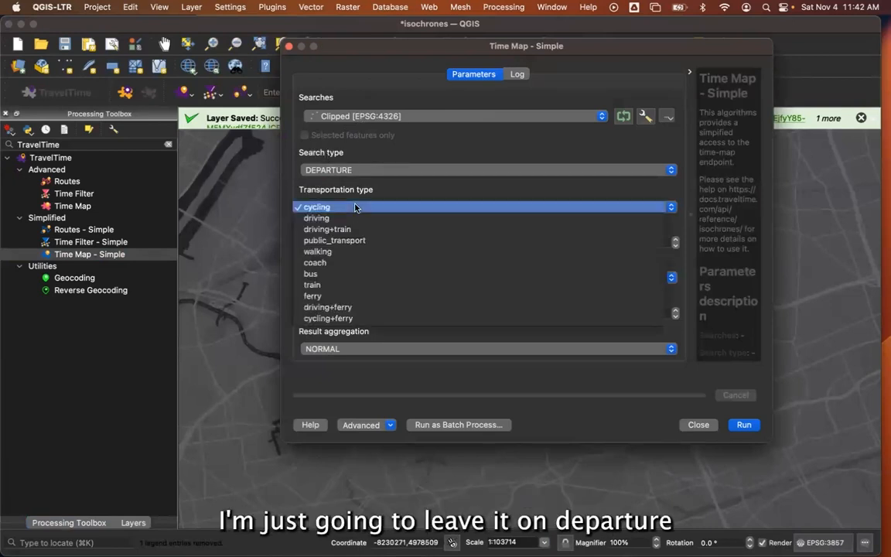
pyautogui.click(362, 252)
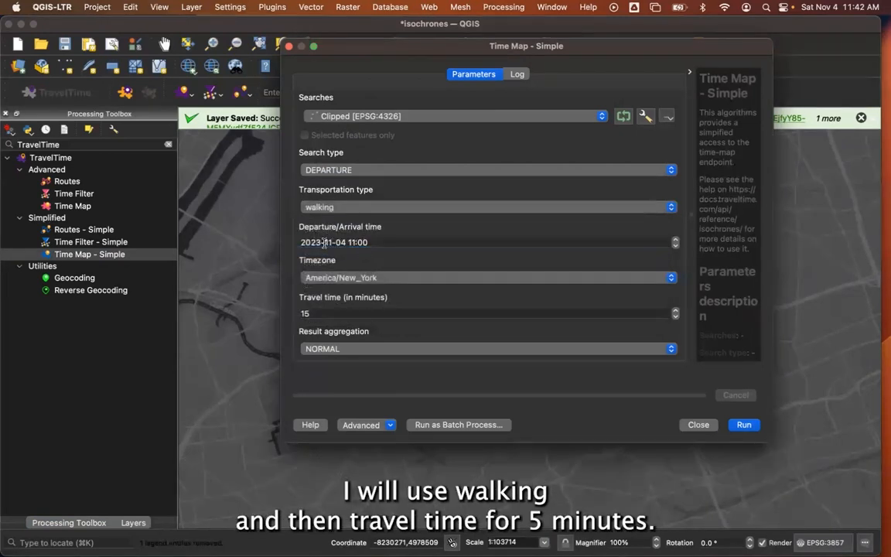
pyautogui.doubleClick(327, 311)
pyautogui.press('BackSpace')
pyautogui.write('5')
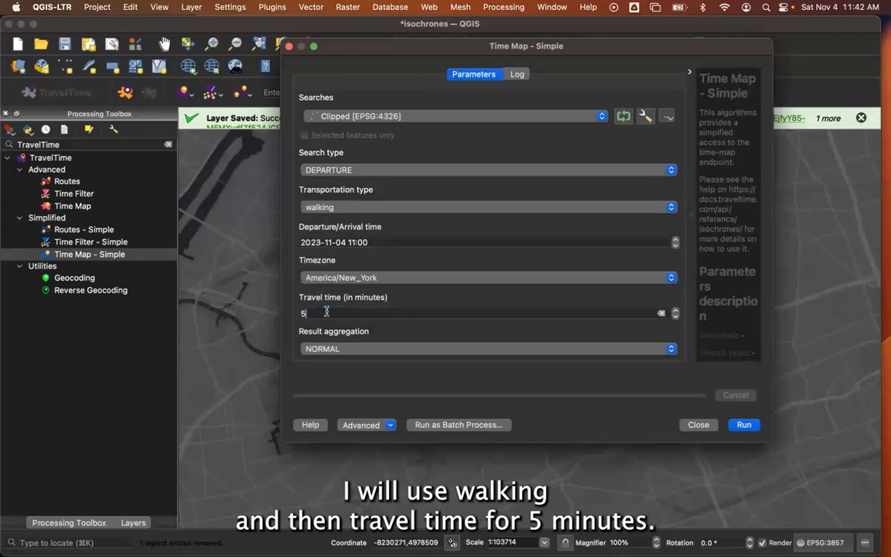
pyautogui.click(663, 209)
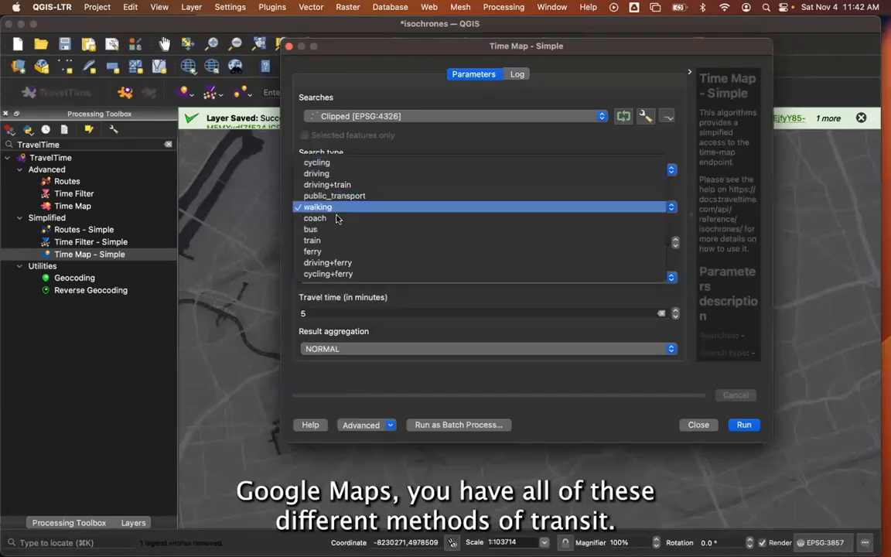
pyautogui.click(288, 290)
# Enable Robust mode in the advanced parameters, run the time map to a temporary layer, and review the log.
pyautogui.scroll(-5, 309, 294)
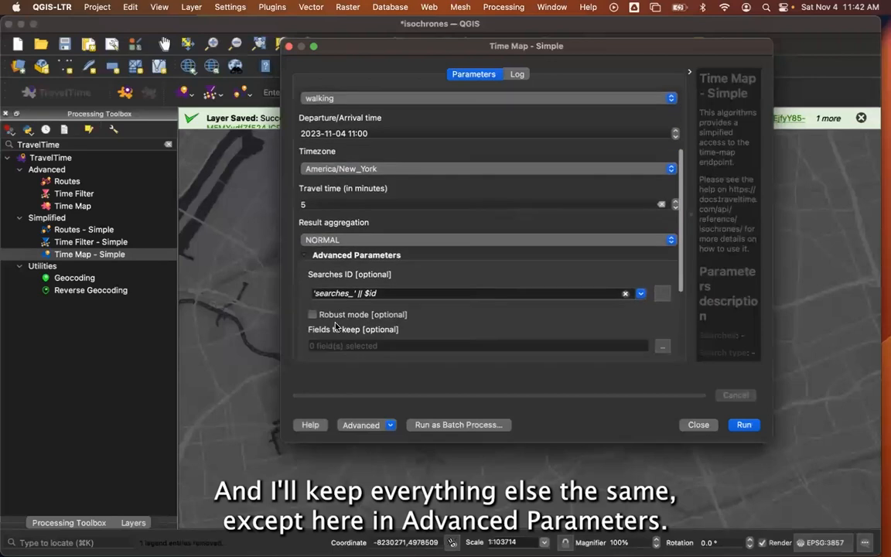
pyautogui.scroll(-2, 336, 326)
pyautogui.click(306, 180)
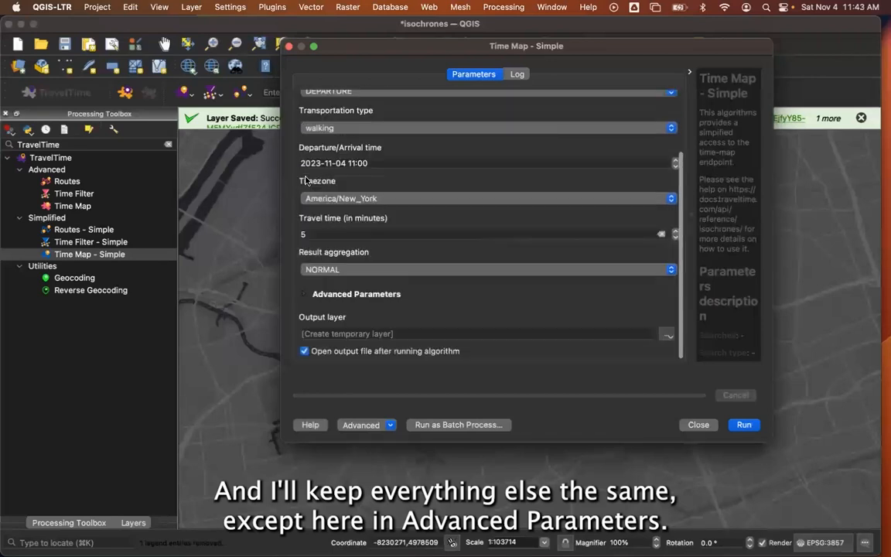
pyautogui.click(304, 294)
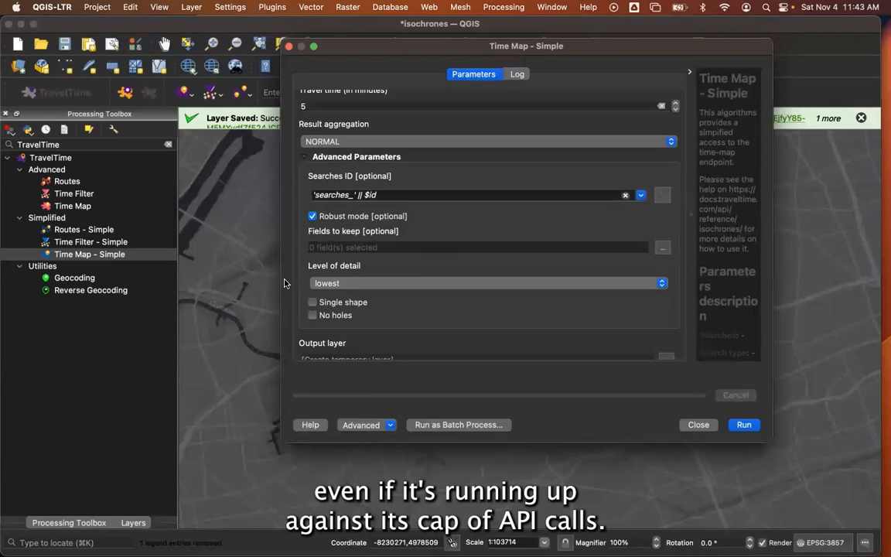
pyautogui.click(736, 425)
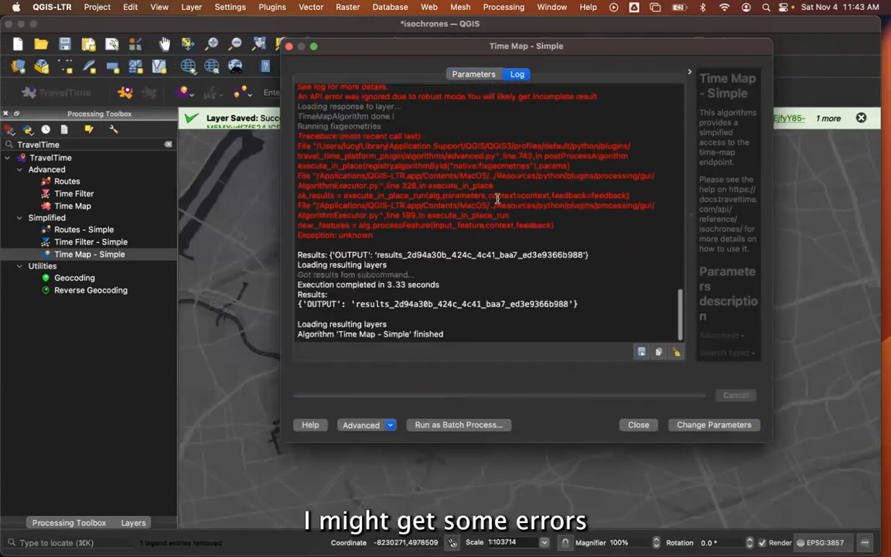
pyautogui.scroll(5, 403, 202)
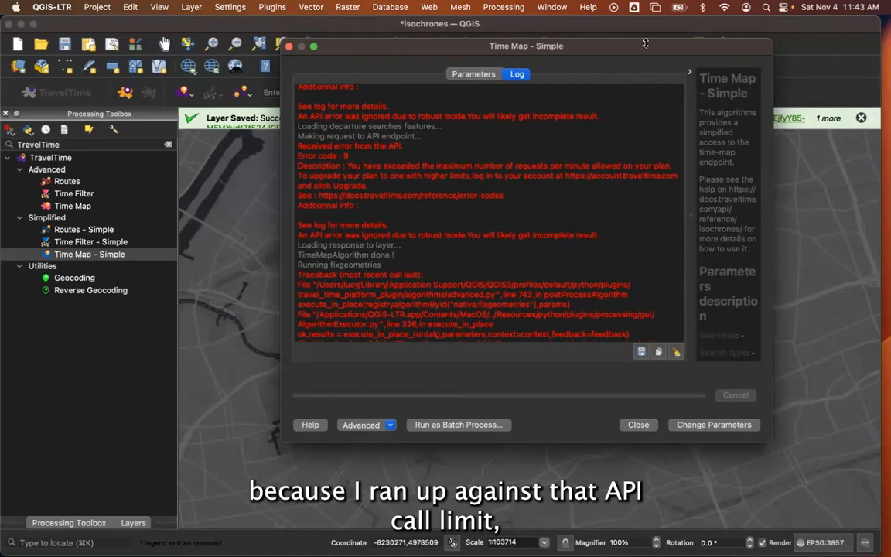
pyautogui.moveTo(633, 48); pyautogui.dragTo(562, 60)
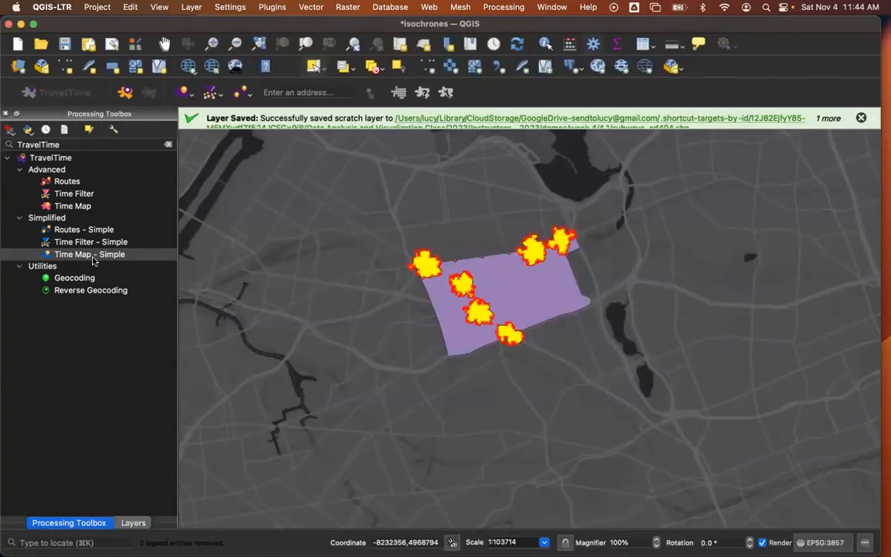
# Configure another Time Map - Simple run with the Clipped layer as searches, walking as the transportation type and 5 minutes travel time.
pyautogui.doubleClick(91, 262)
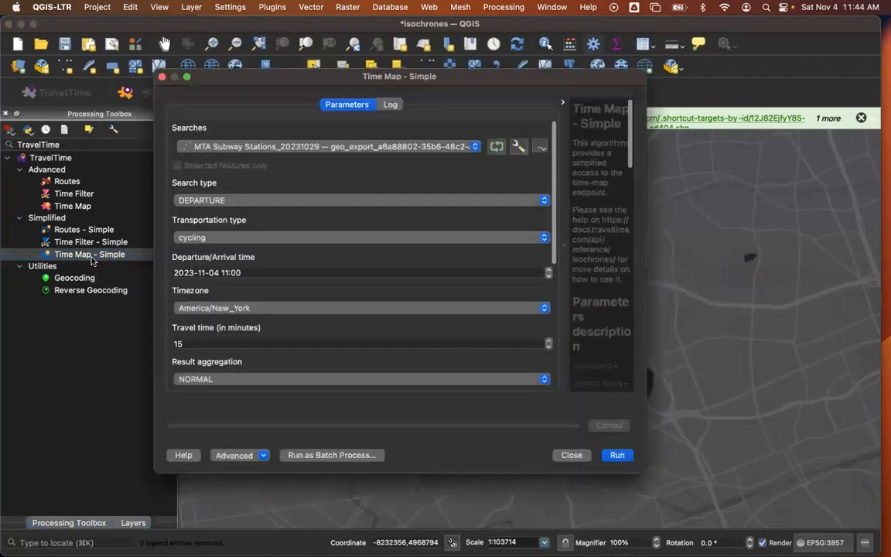
pyautogui.click(283, 149)
pyautogui.click(337, 136)
pyautogui.click(236, 202)
pyautogui.click(236, 202)
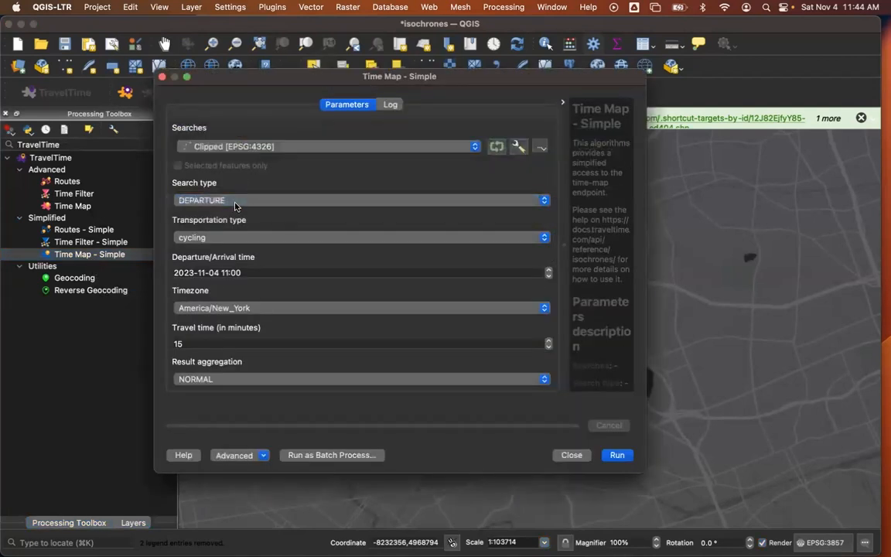
pyautogui.click(218, 237)
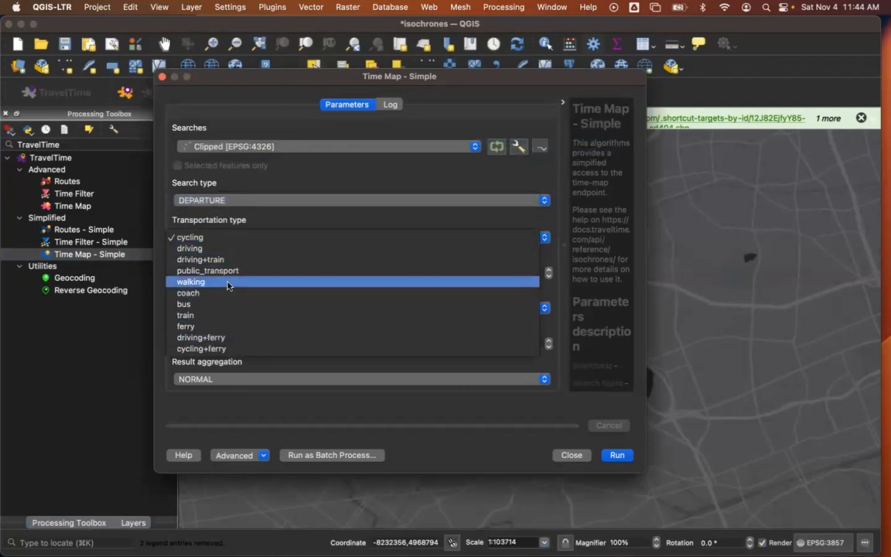
pyautogui.click(229, 283)
pyautogui.scroll(-3, 224, 287)
pyautogui.click(219, 260)
pyautogui.press('BackSpace')
pyautogui.press('BackSpace')
pyautogui.write('5')
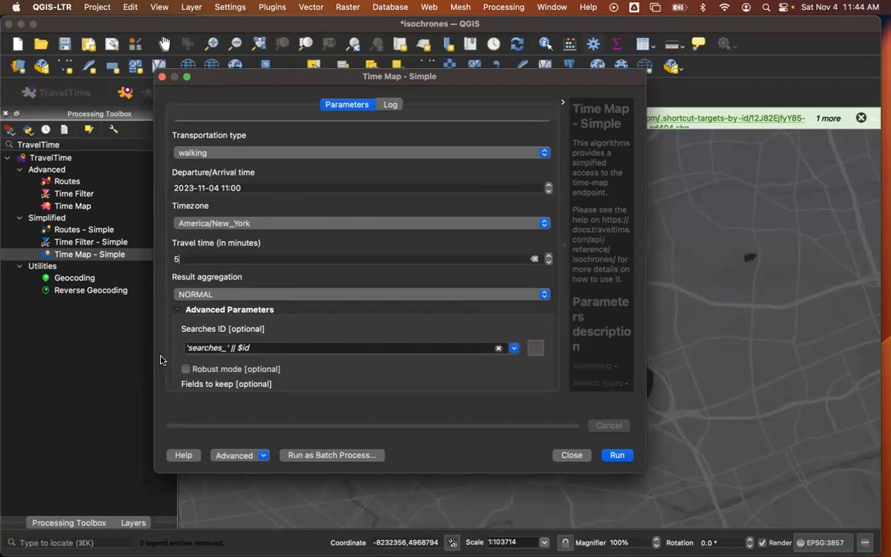
# Turn on Robust mode, run the walking time map again to a temporary layer, and close the tool.
pyautogui.click(186, 369)
pyautogui.moveTo(567, 75); pyautogui.dragTo(239, 73)
pyautogui.moveTo(311, 72); pyautogui.dragTo(330, 70)
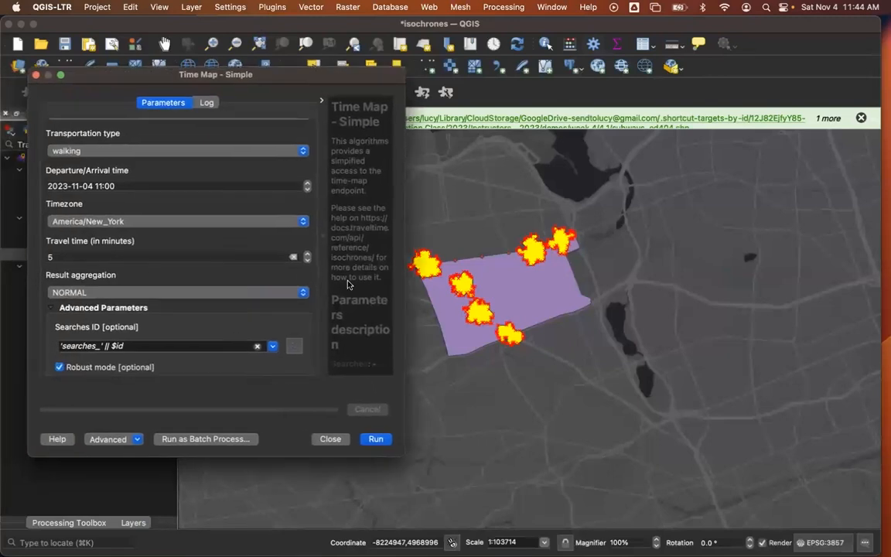
pyautogui.click(375, 439)
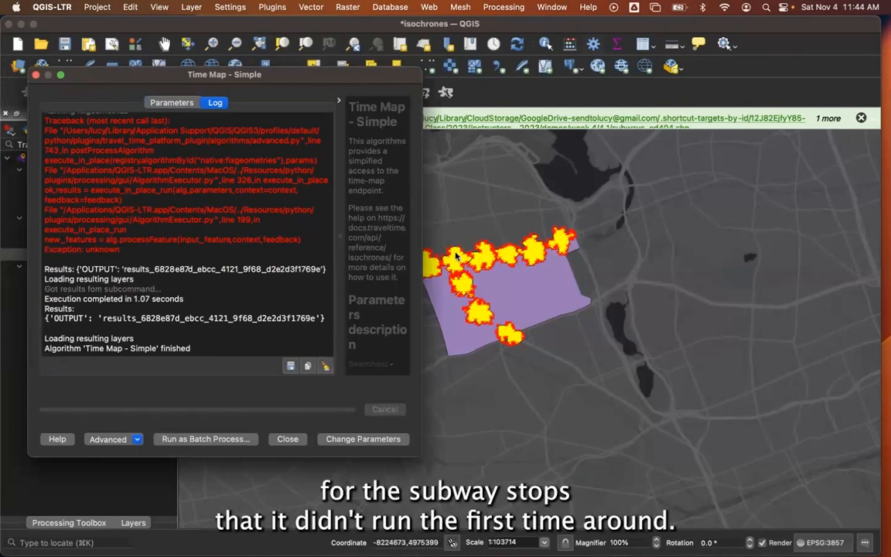
pyautogui.click(287, 439)
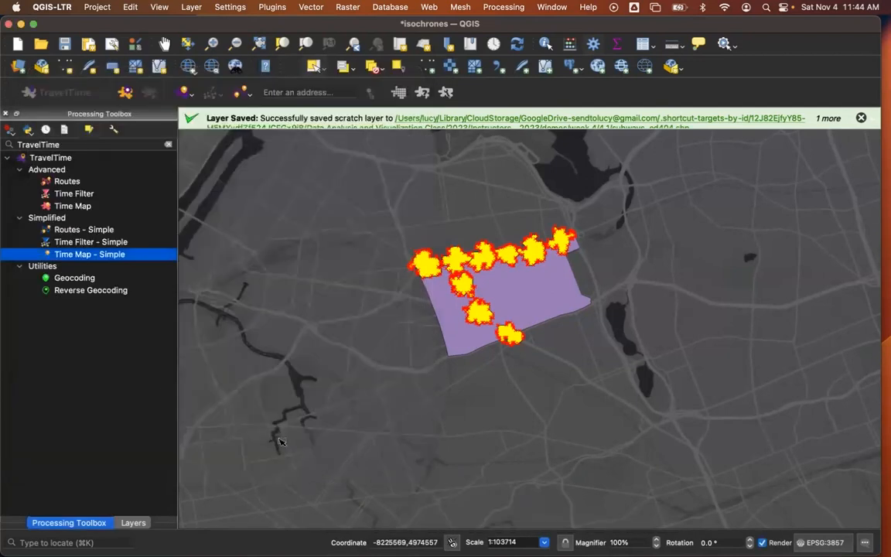
# Place the two Output layers directly beneath each other and compare the features in their attribute tables.
pyautogui.click(133, 523)
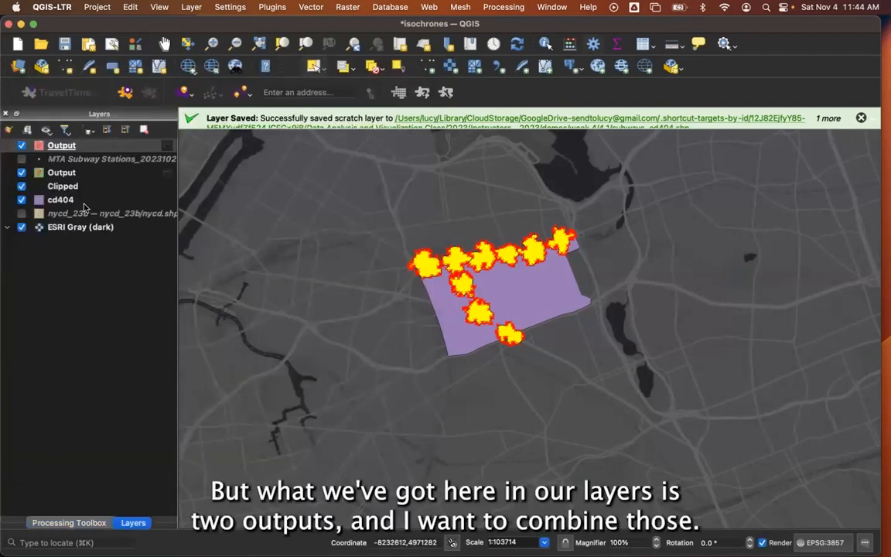
pyautogui.moveTo(63, 176); pyautogui.dragTo(64, 153)
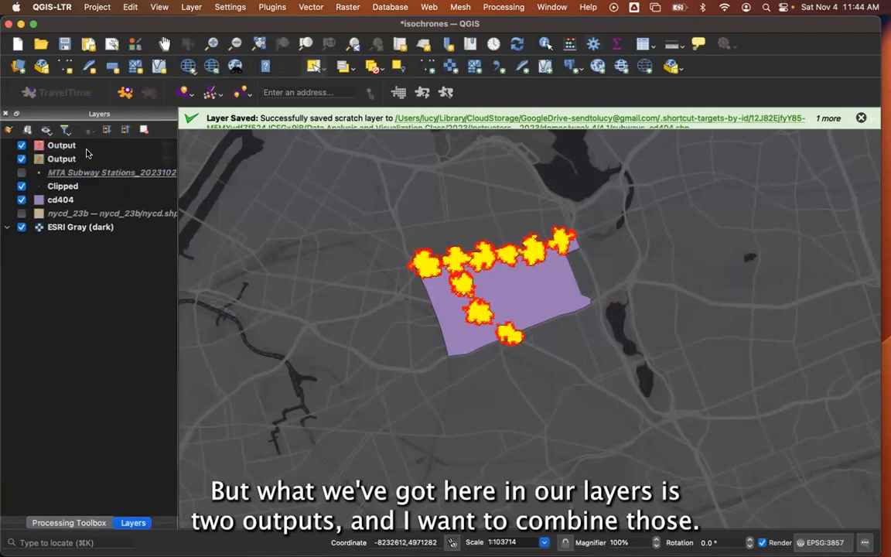
pyautogui.click(82, 145)
pyautogui.click(640, 44)
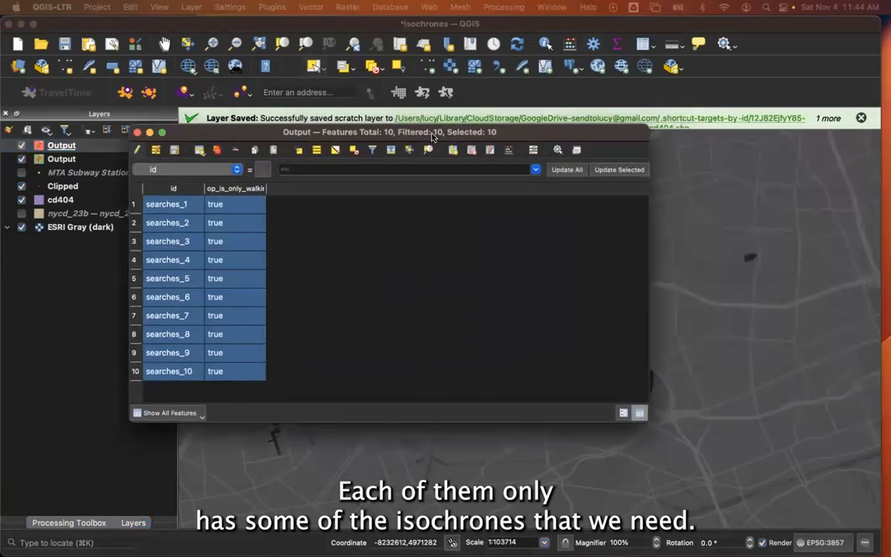
pyautogui.moveTo(413, 143); pyautogui.dragTo(437, 23)
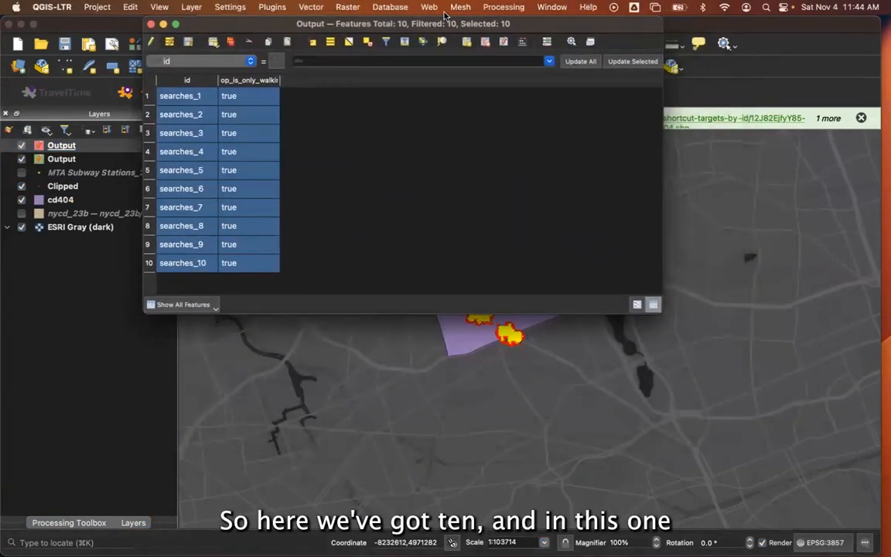
pyautogui.click(151, 24)
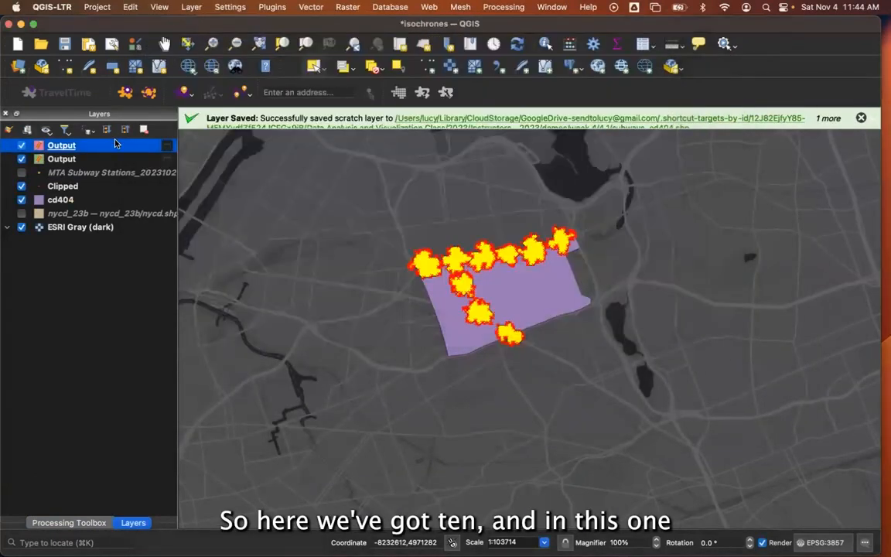
pyautogui.click(114, 158)
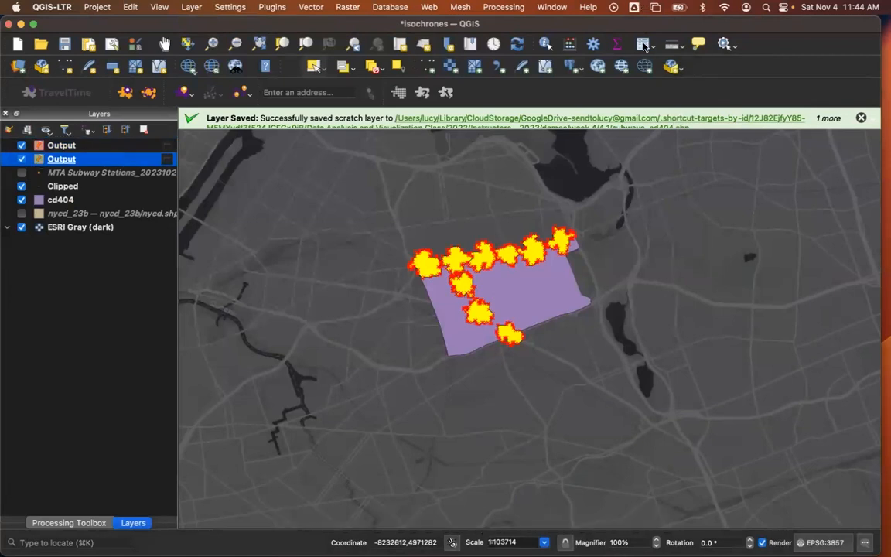
pyautogui.click(570, 44)
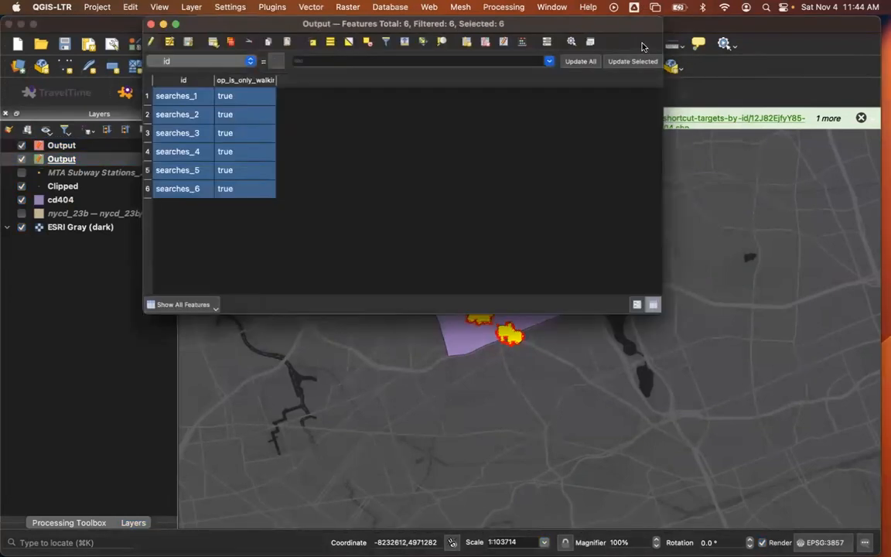
pyautogui.click(151, 25)
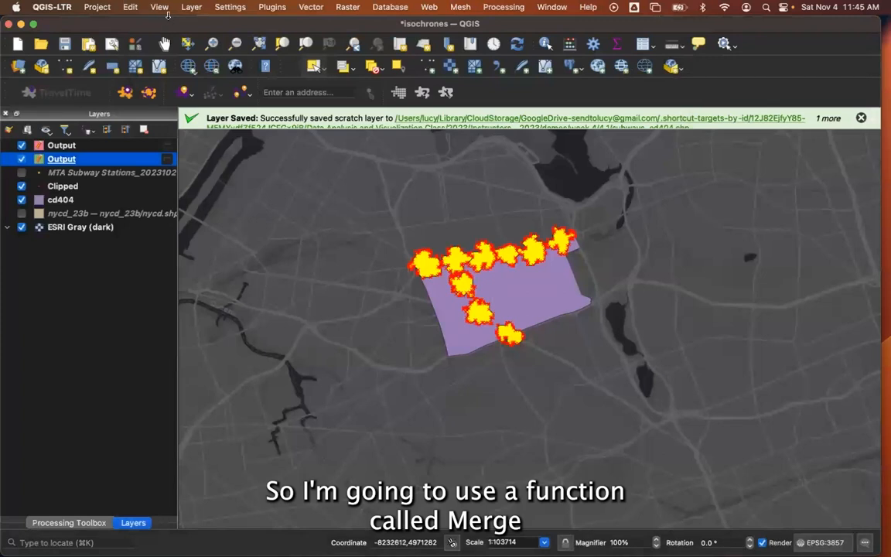
# Start Merge Vector Layers with the two Output layers as its input layers.
pyautogui.click(301, 7)
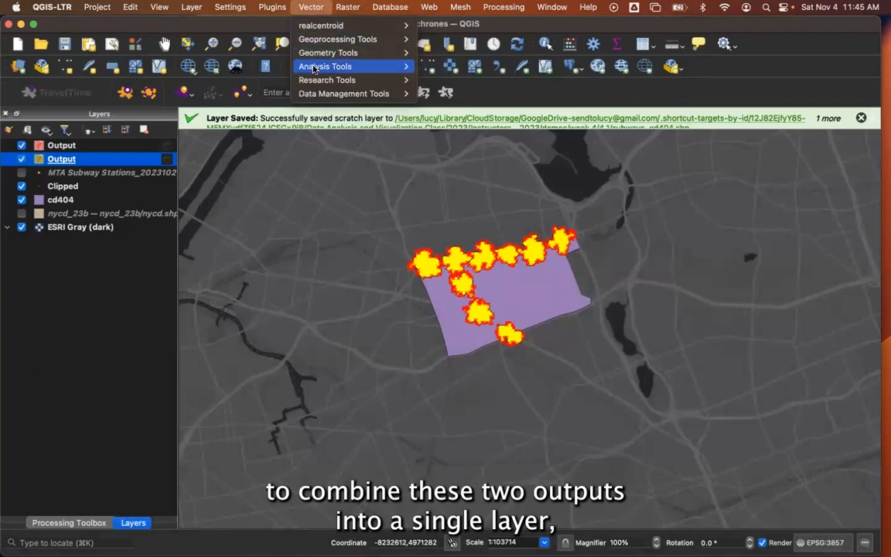
pyautogui.moveTo(309, 92)
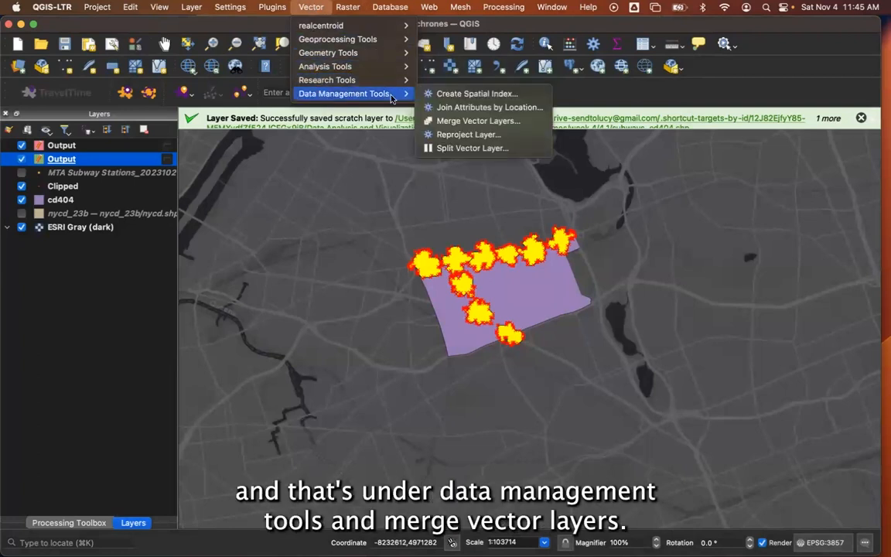
pyautogui.click(474, 121)
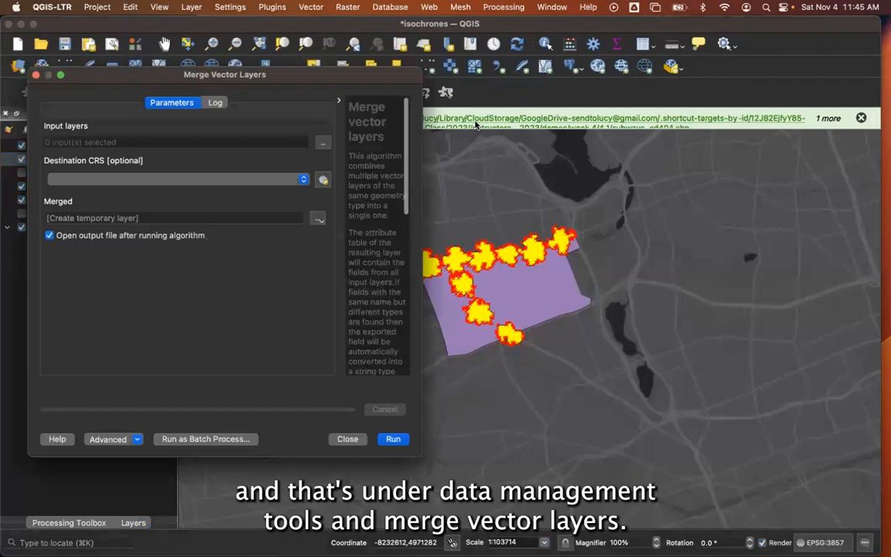
pyautogui.click(321, 143)
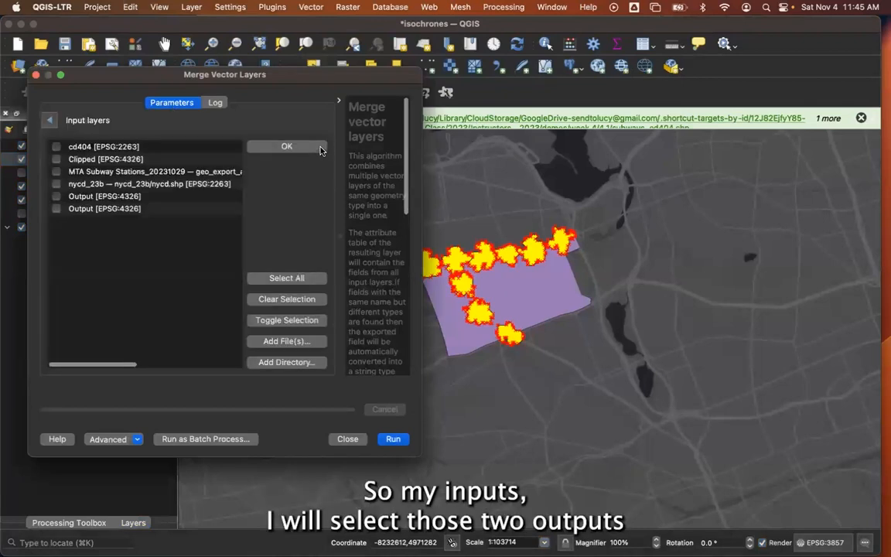
pyautogui.click(56, 196)
pyautogui.click(56, 209)
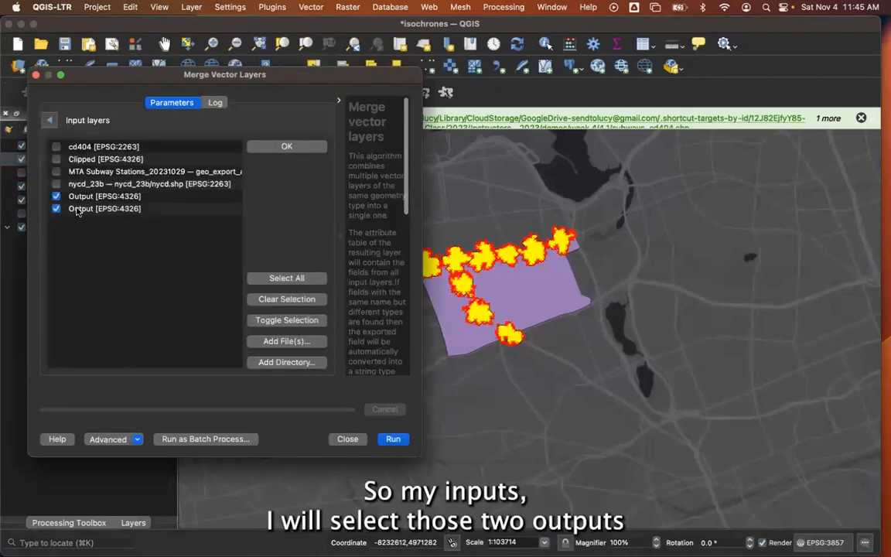
pyautogui.click(297, 146)
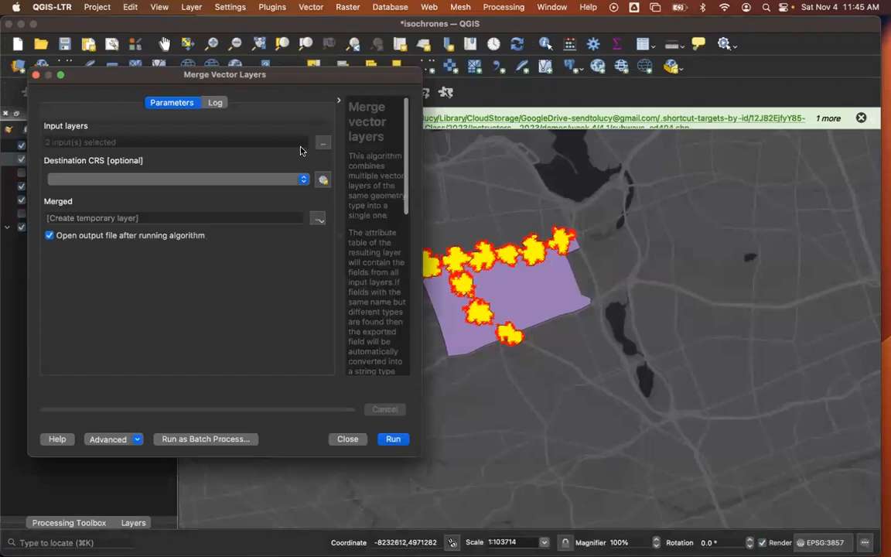
# Set the merge's destination CRS to EPSG:2263 - NAD83 / New York Long Island (ftUS) and run it to a temporary layer.
pyautogui.click(154, 179)
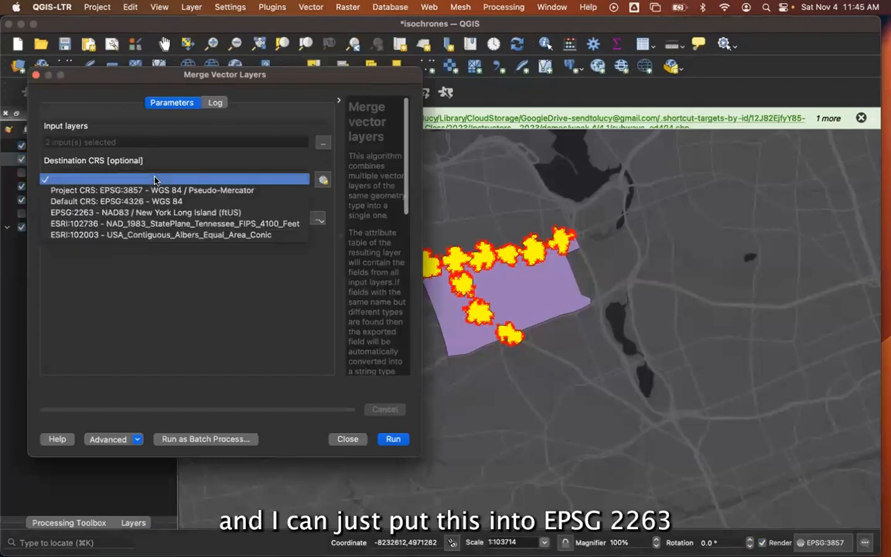
pyautogui.click(189, 212)
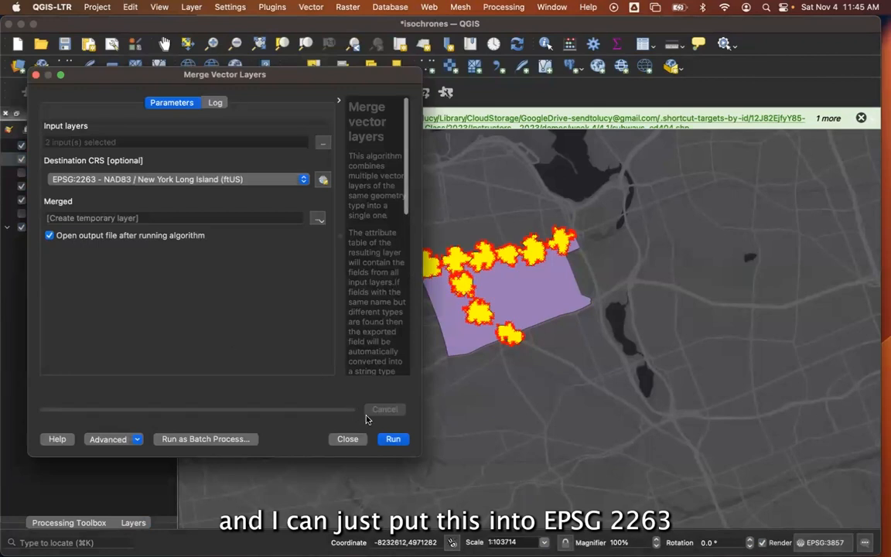
pyautogui.click(392, 439)
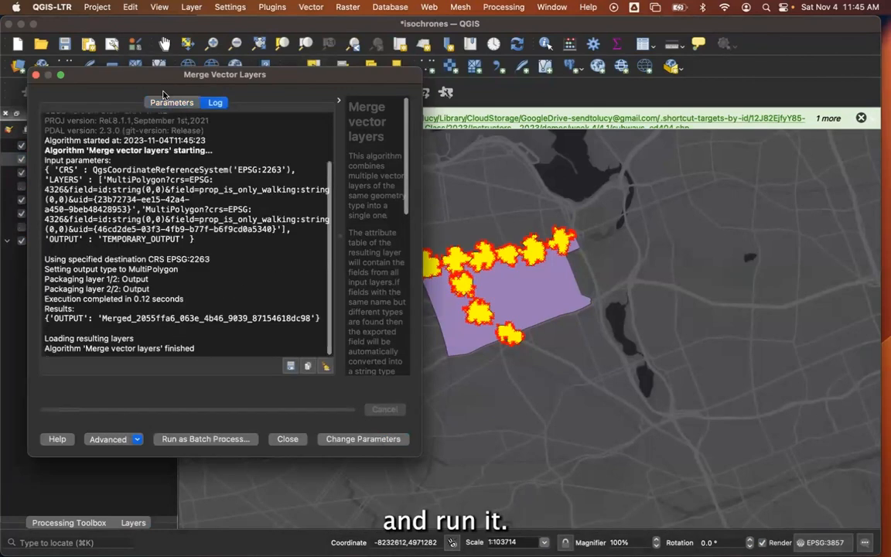
pyautogui.moveTo(111, 79); pyautogui.dragTo(539, 122)
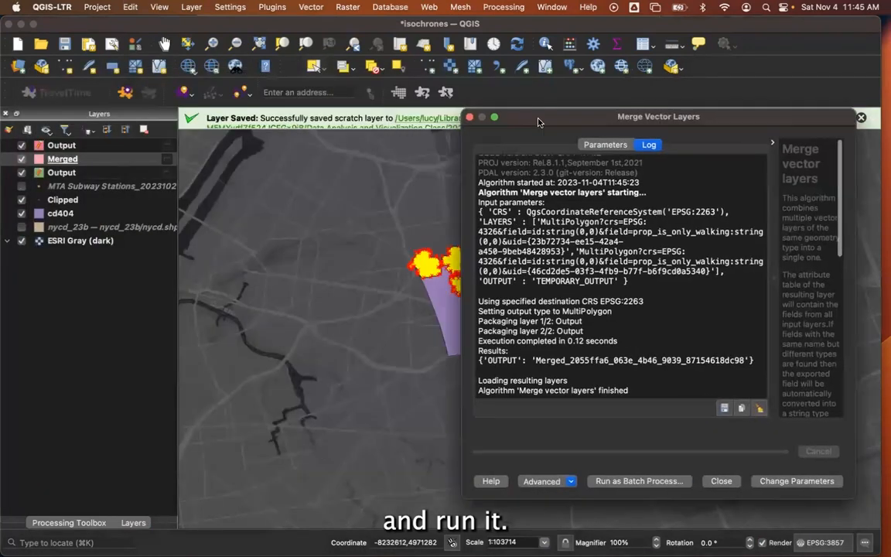
pyautogui.click(462, 118)
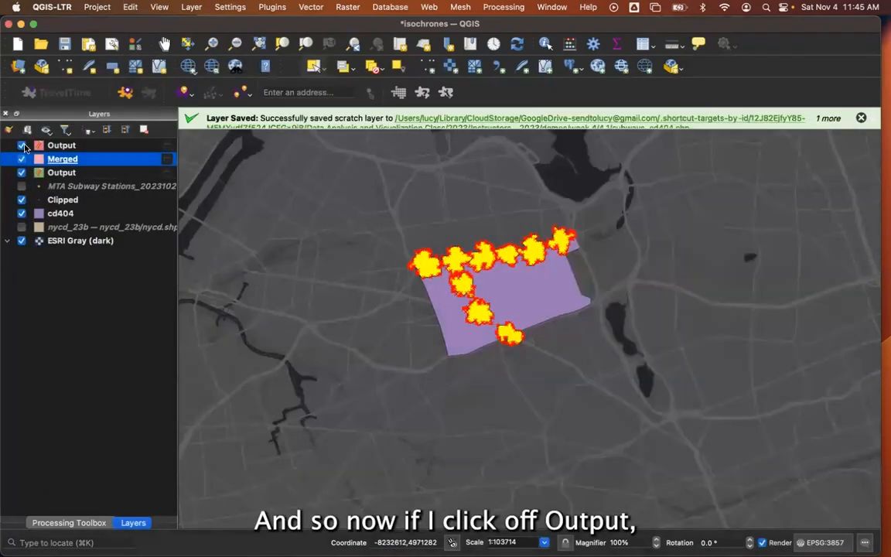
# Hide both Output layers so that the Merged layer alone shows the isochrones.
pyautogui.click(22, 145)
pyautogui.click(22, 172)
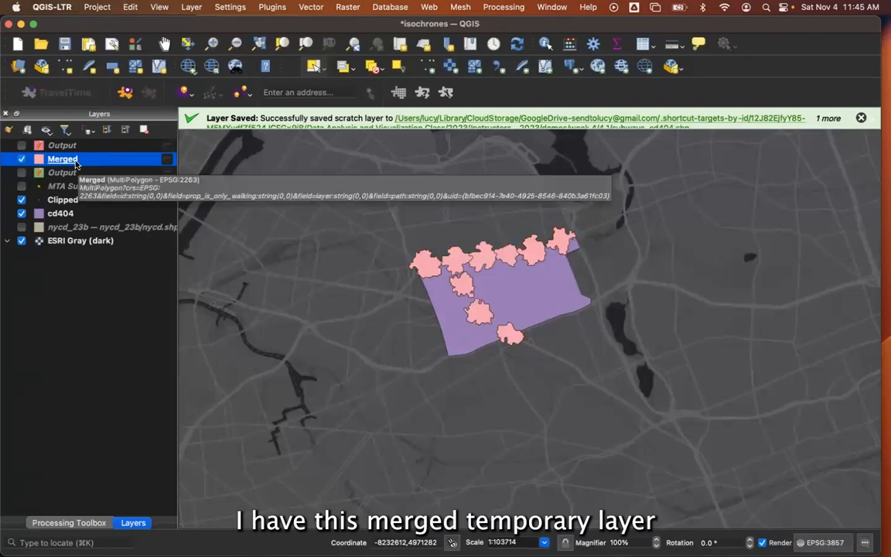
pyautogui.scroll(3, 521, 267)
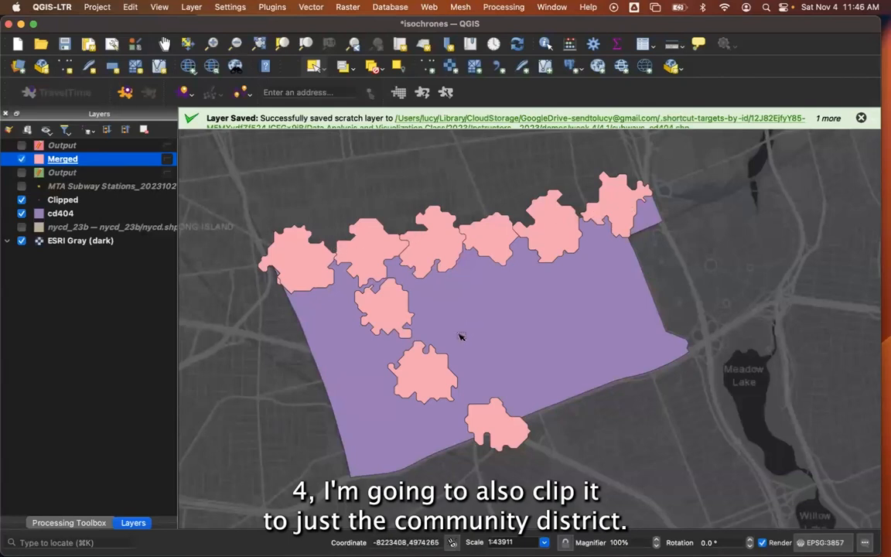
# Style the cd404 layer's simple fill with the No Brush fill style and a purple stroke color.
pyautogui.doubleClick(41, 217)
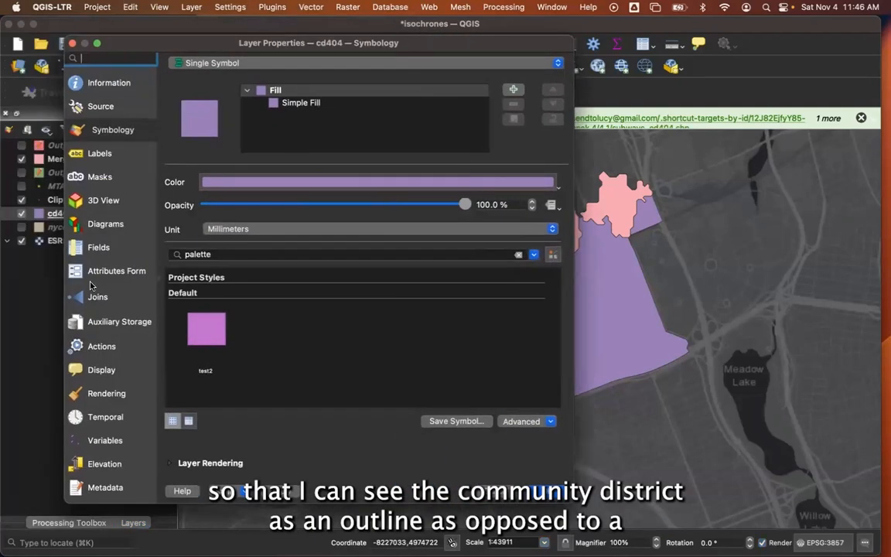
pyautogui.click(308, 105)
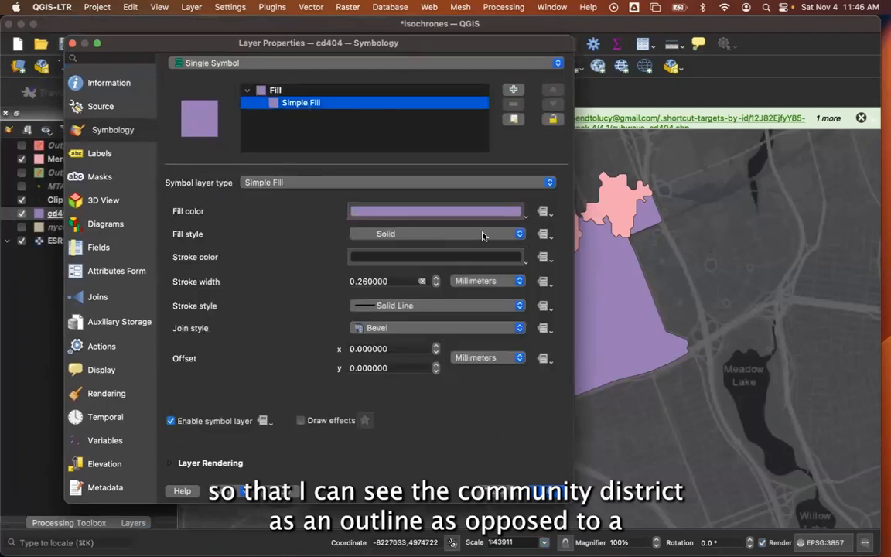
pyautogui.click(397, 235)
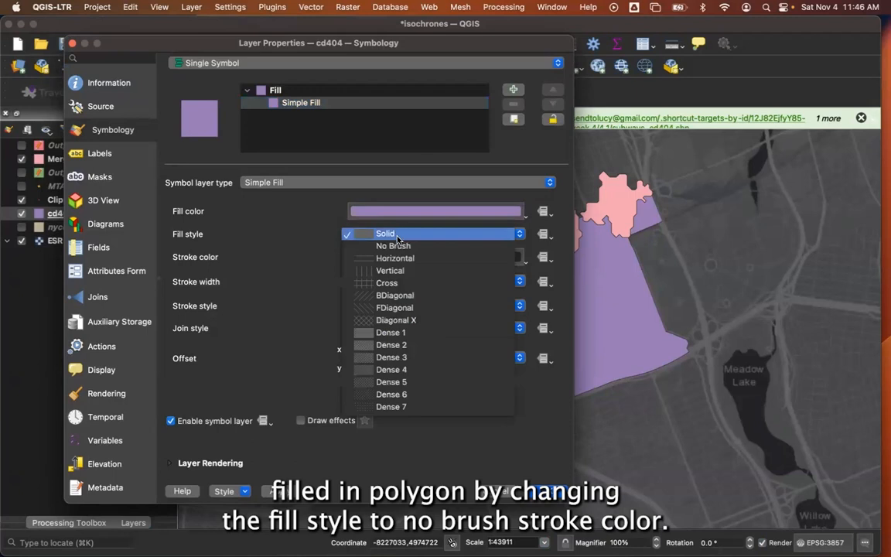
pyautogui.click(398, 246)
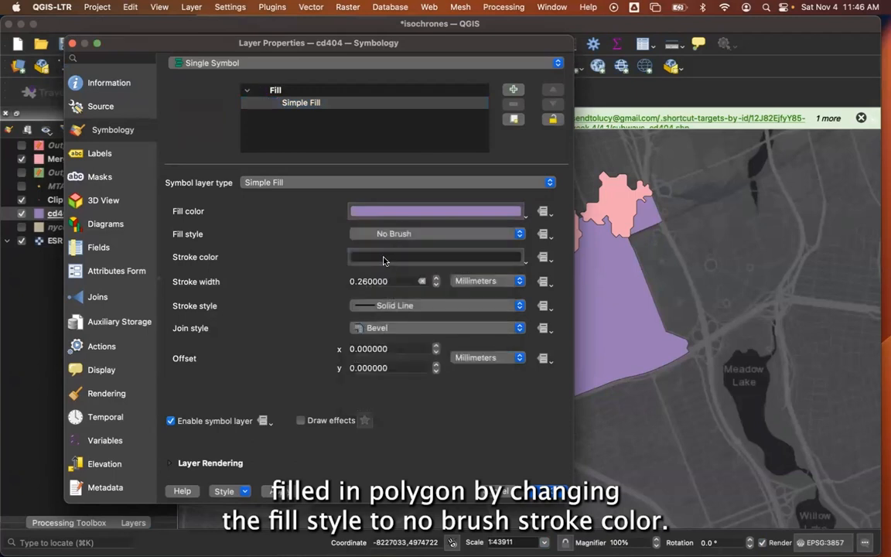
pyautogui.click(383, 259)
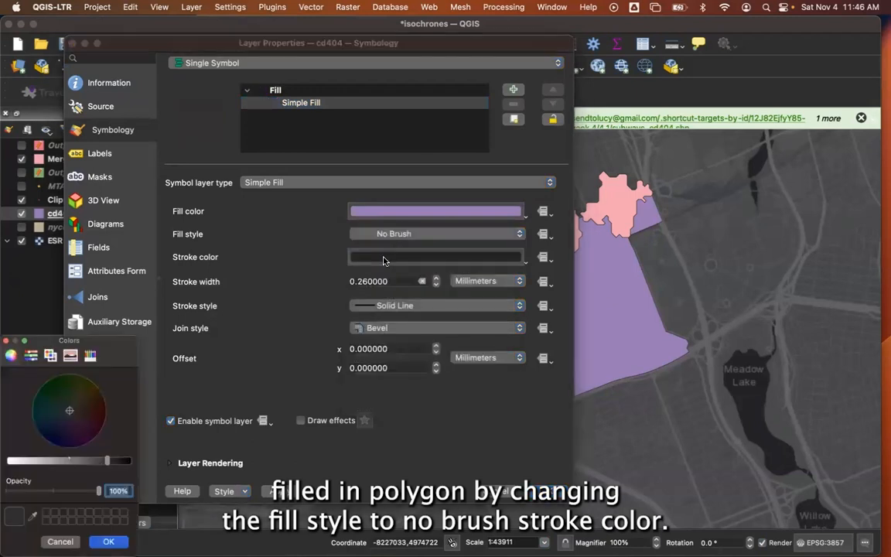
pyautogui.click(36, 460)
pyautogui.click(66, 436)
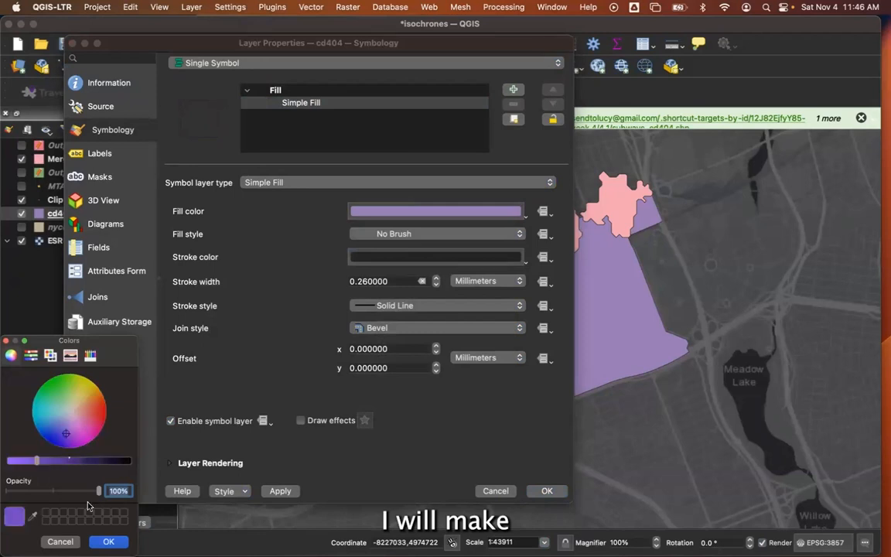
pyautogui.click(108, 542)
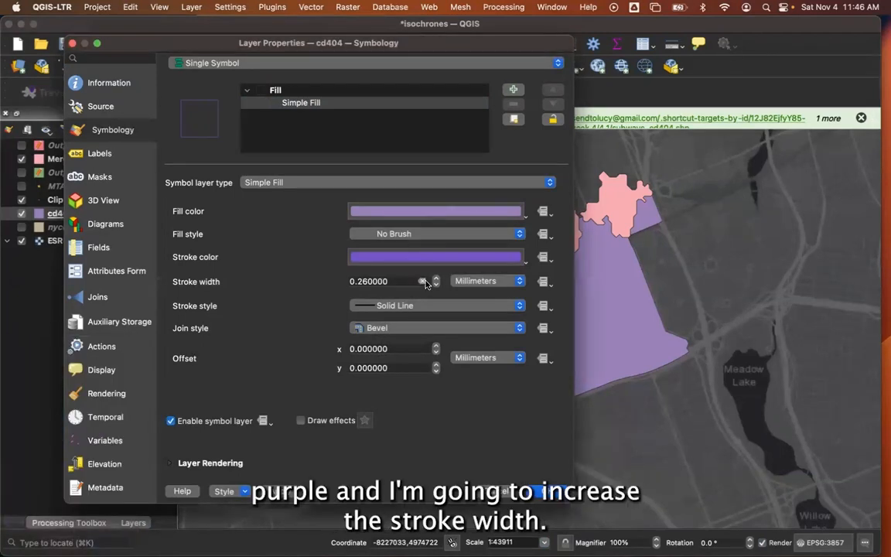
# Set the cd404 outline's stroke width to 0.86 millimeters and lighten its purple stroke color, keeping 100% opacity.
pyautogui.click(436, 278)
pyautogui.click(435, 279)
pyautogui.click(435, 279)
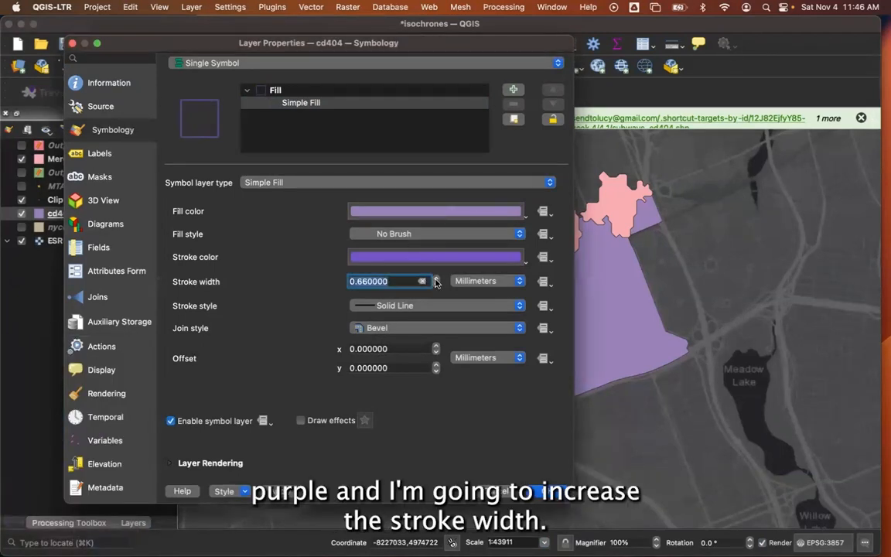
pyautogui.click(280, 491)
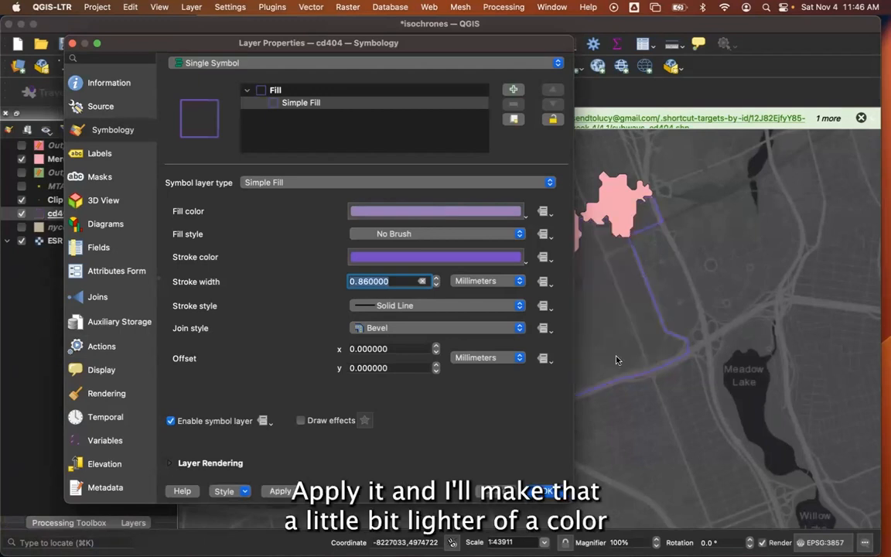
pyautogui.click(433, 258)
pyautogui.click(19, 462)
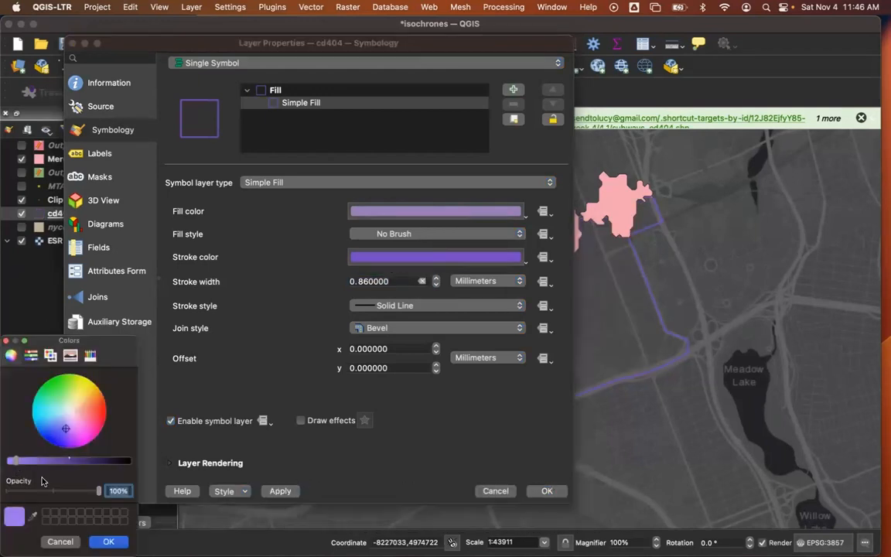
pyautogui.click(108, 541)
pyautogui.click(271, 492)
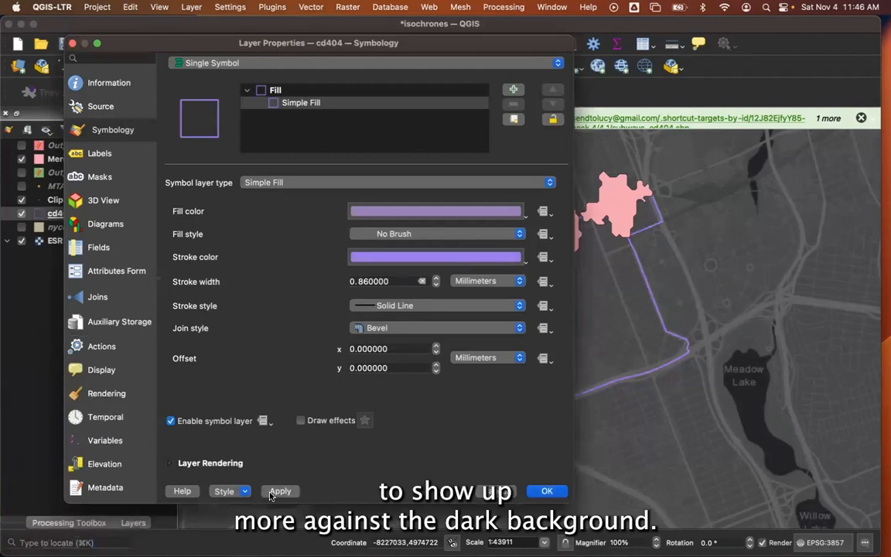
pyautogui.click(543, 491)
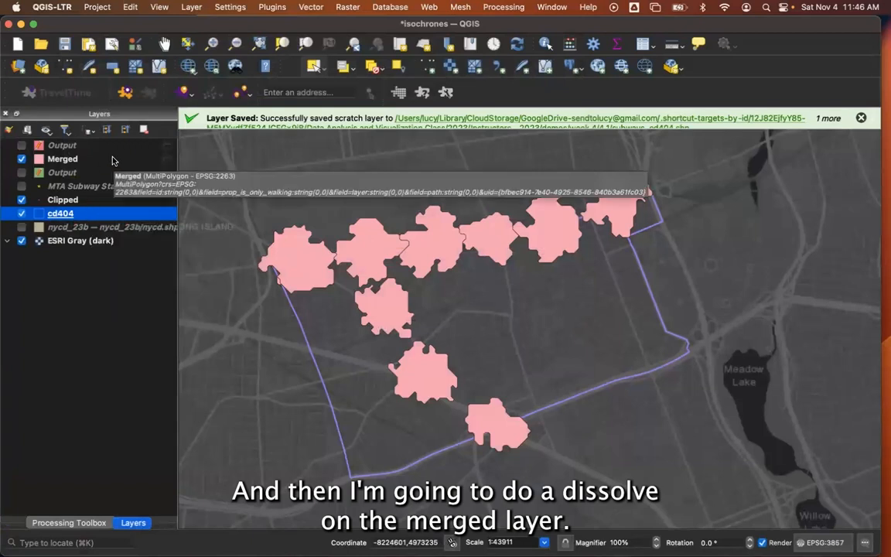
# Dissolve the Merged layer into a temporary layer, with no dissolve field selected.
pyautogui.click(311, 7)
pyautogui.moveTo(328, 38)
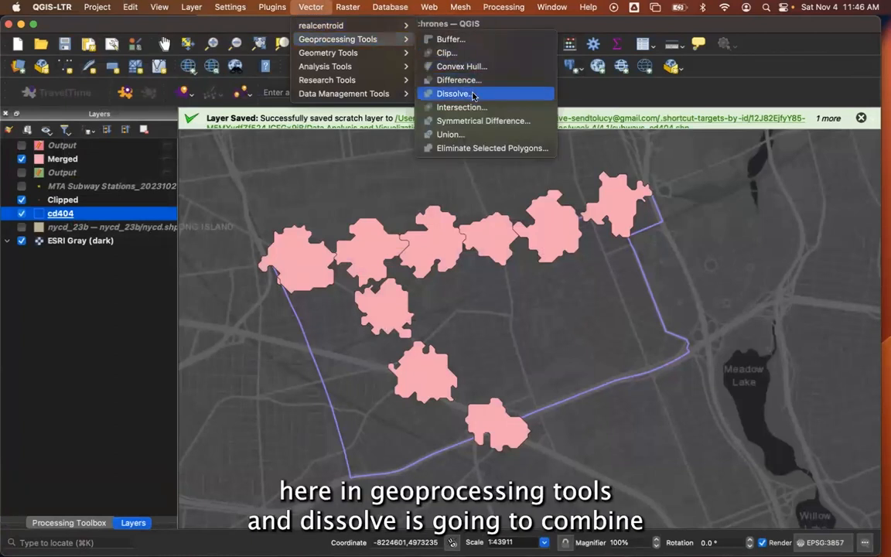
pyautogui.click(473, 96)
pyautogui.moveTo(580, 127); pyautogui.dragTo(568, 111)
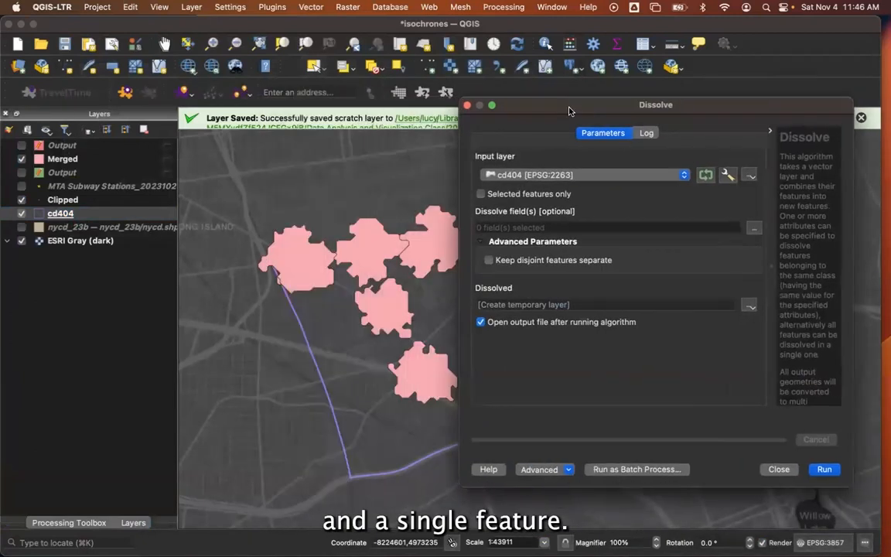
pyautogui.click(547, 175)
pyautogui.click(547, 200)
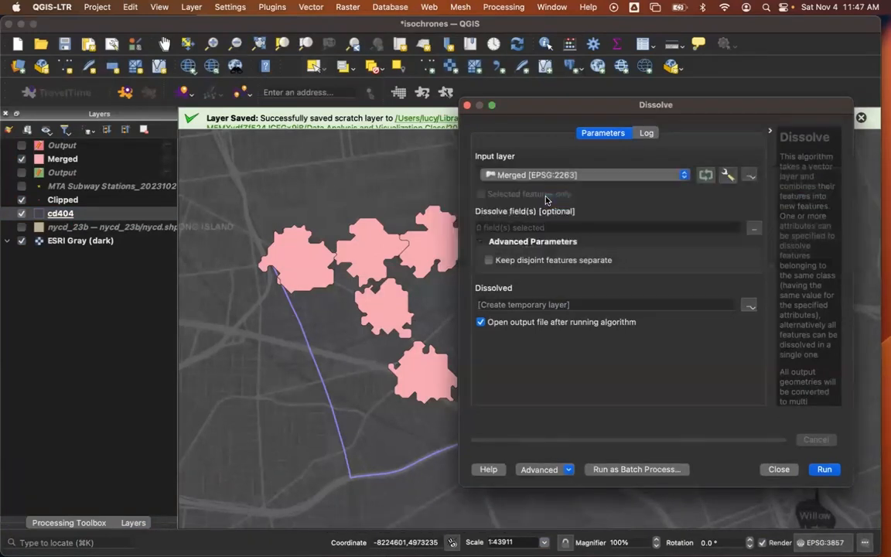
pyautogui.click(822, 469)
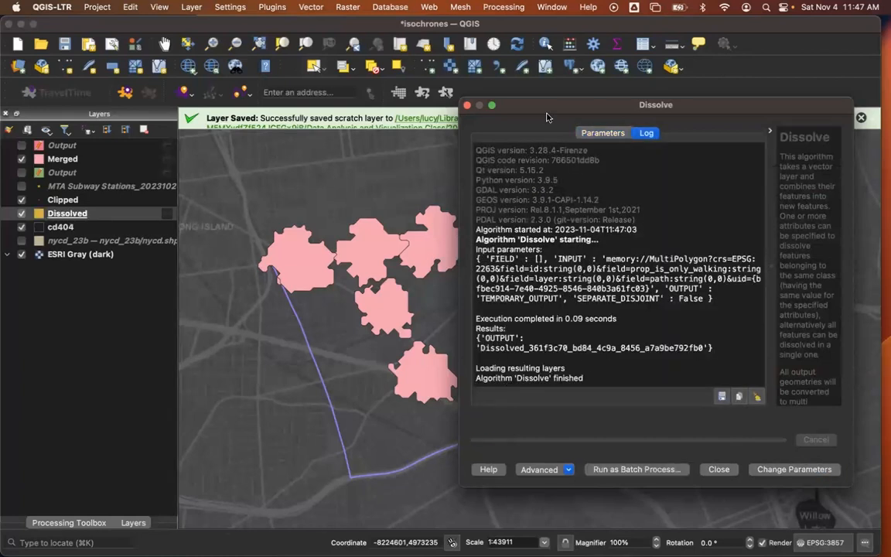
pyautogui.click(467, 104)
# Examine the number of features in the Merged layer's attribute table.
pyautogui.click(65, 160)
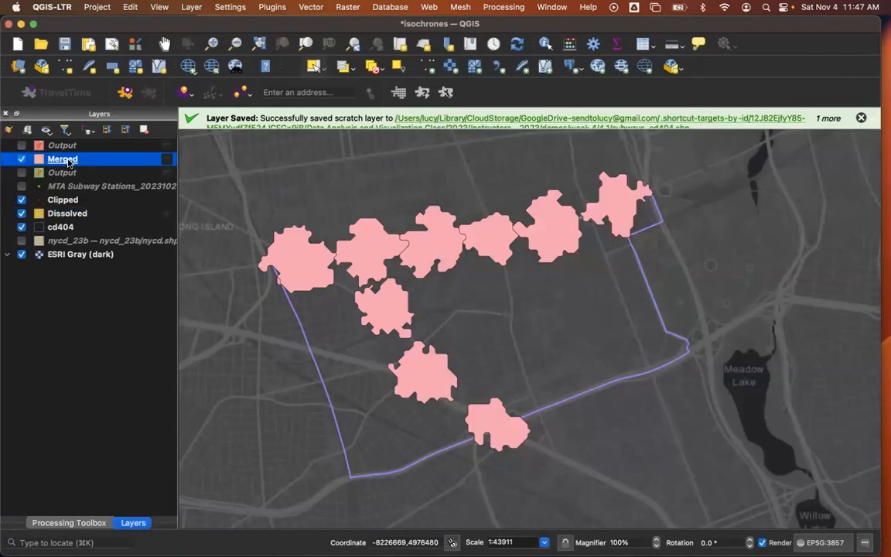
pyautogui.click(572, 44)
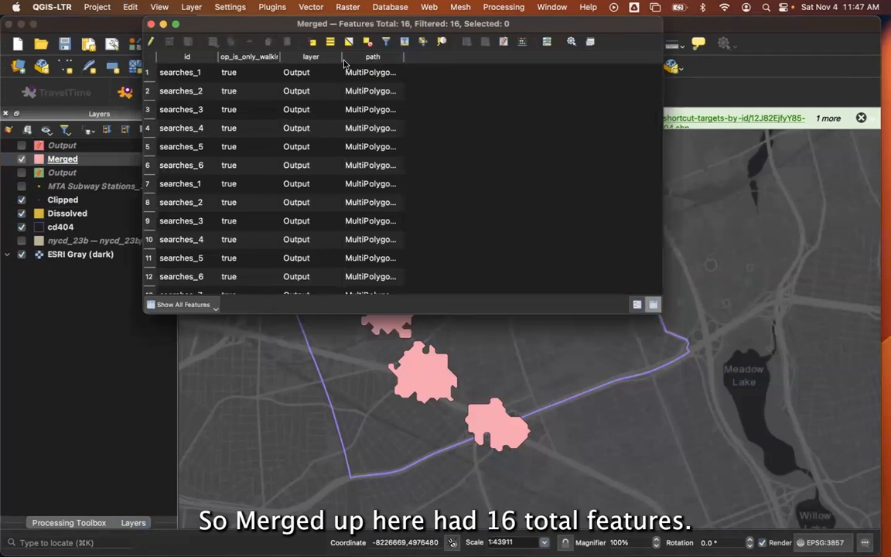
pyautogui.click(151, 24)
# Hide the Merged layer and inspect the Dissolved layer's attribute table, selecting its first row to highlight that feature on the map.
pyautogui.click(21, 159)
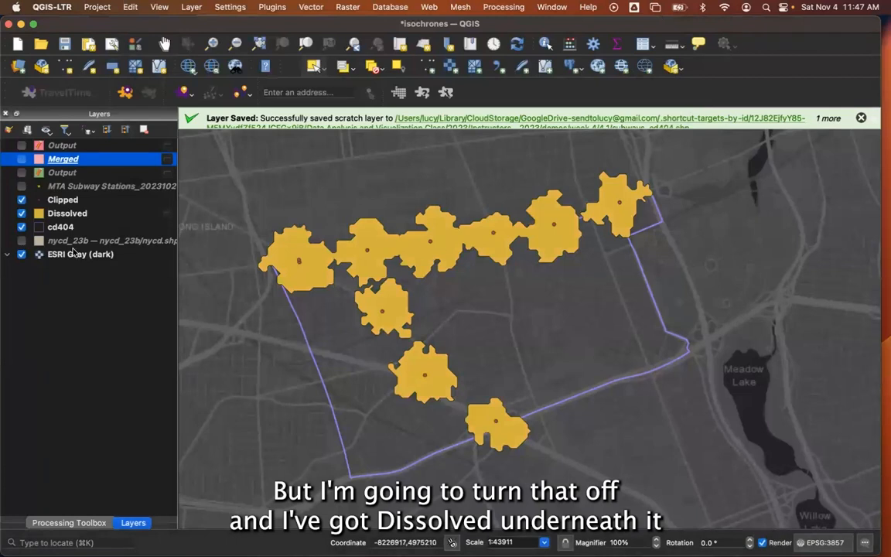
pyautogui.click(85, 215)
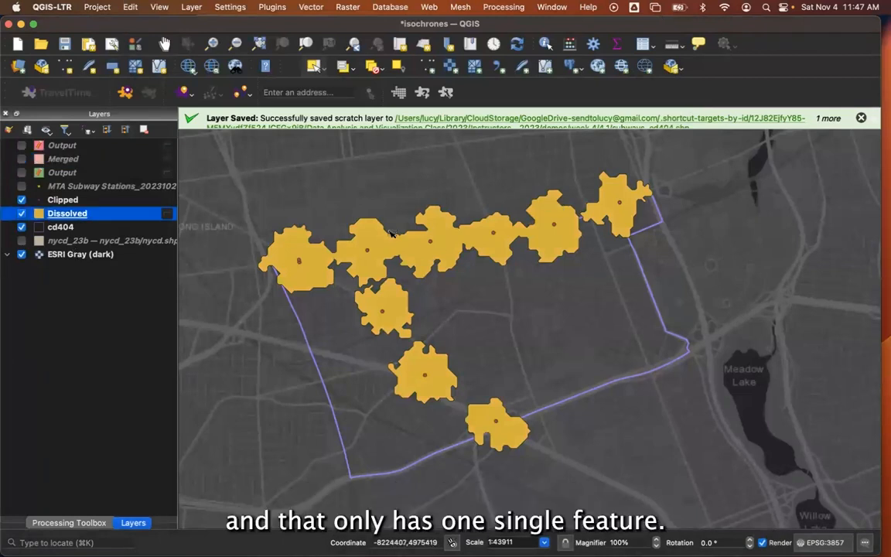
pyautogui.click(642, 46)
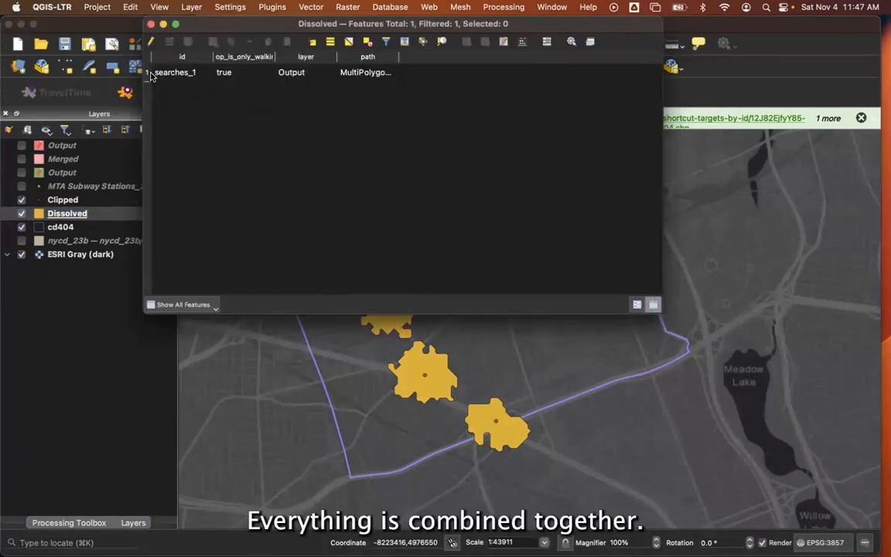
pyautogui.click(149, 72)
pyautogui.moveTo(488, 28); pyautogui.dragTo(616, 103)
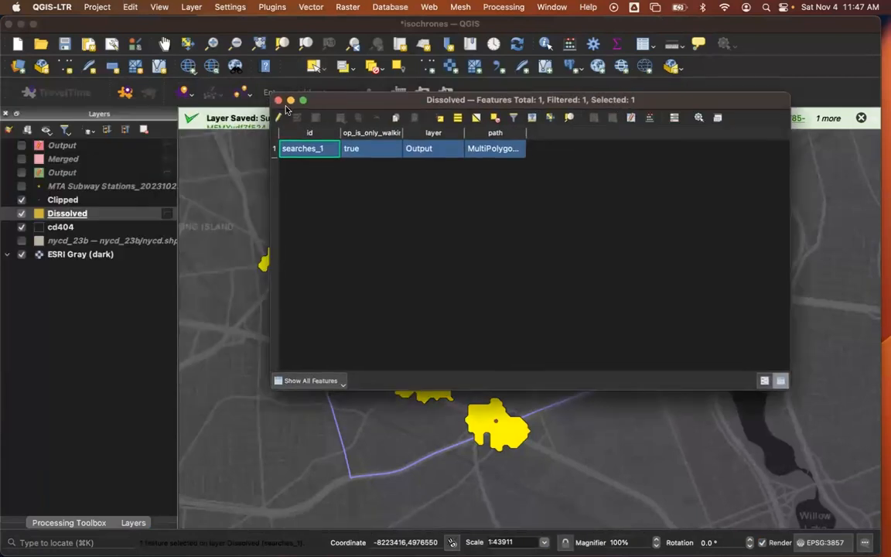
pyautogui.click(278, 100)
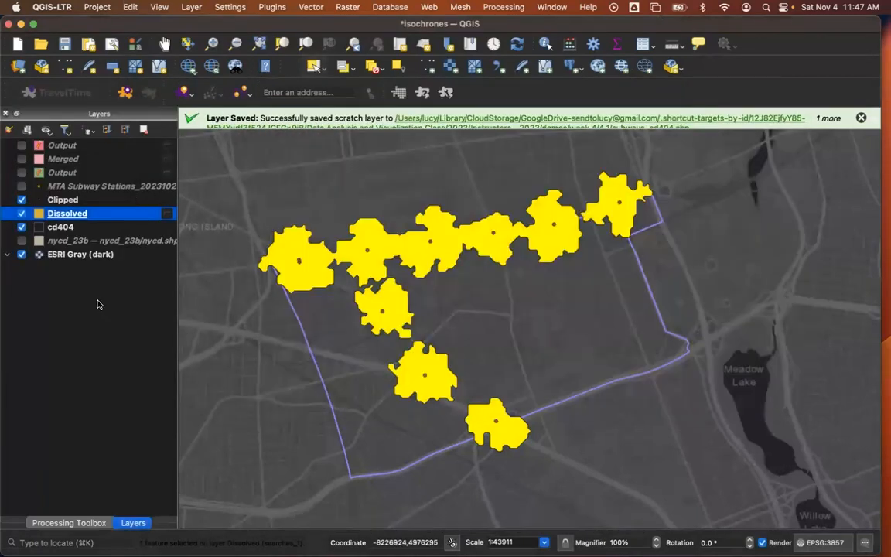
# Remove the two Output layers and the Merged layer from the project without saving their changes.
pyautogui.click(97, 304)
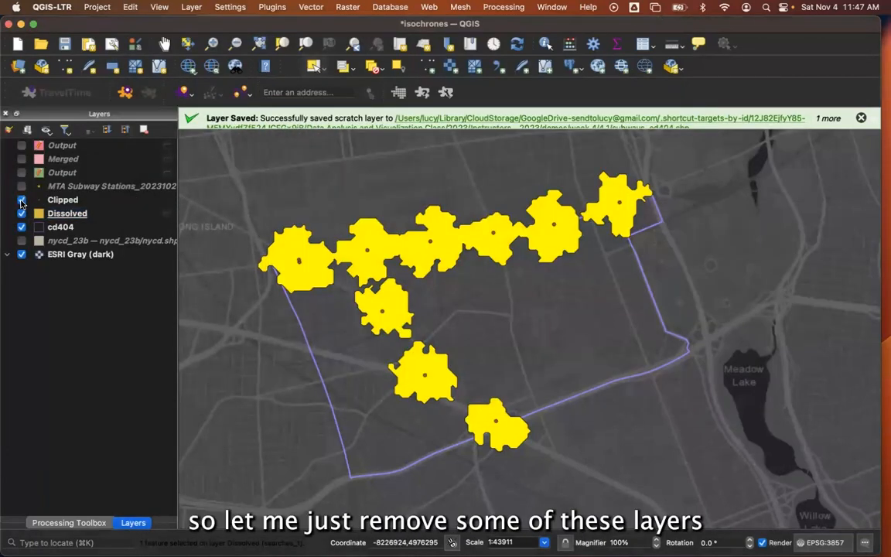
pyautogui.click(87, 176)
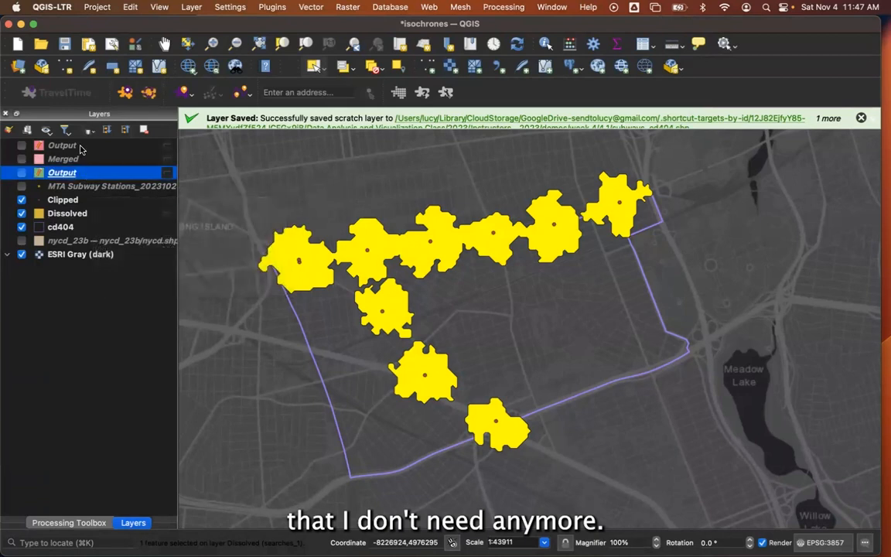
pyautogui.keyDown('shift'); pyautogui.click(80, 148); pyautogui.keyUp('shift')
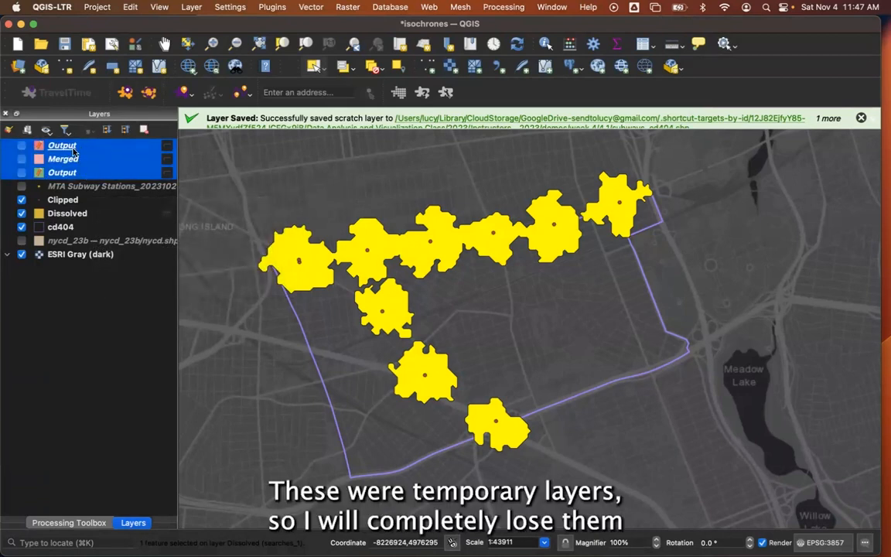
pyautogui.click(144, 130)
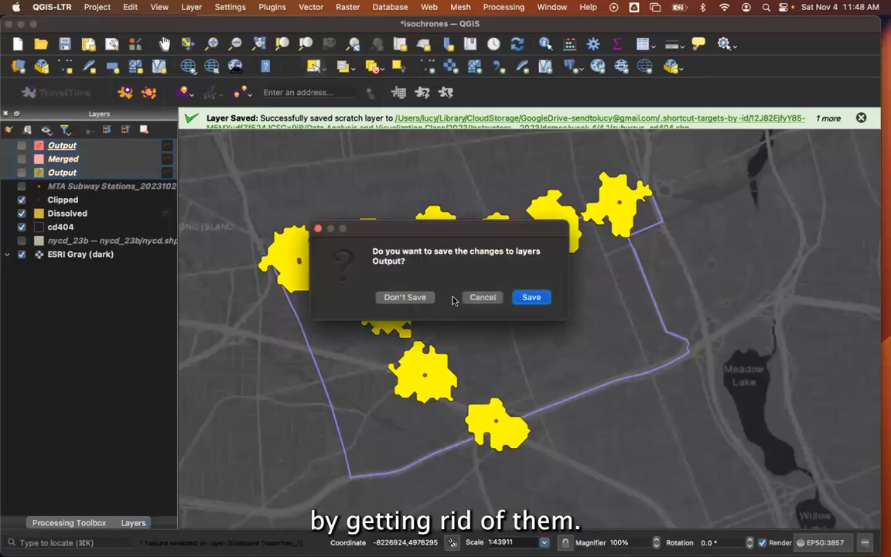
pyautogui.click(405, 297)
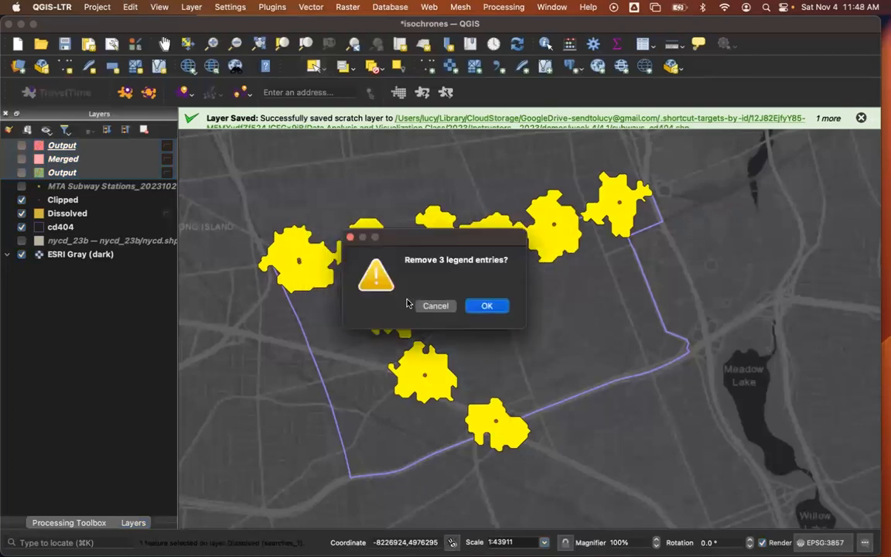
pyautogui.click(499, 313)
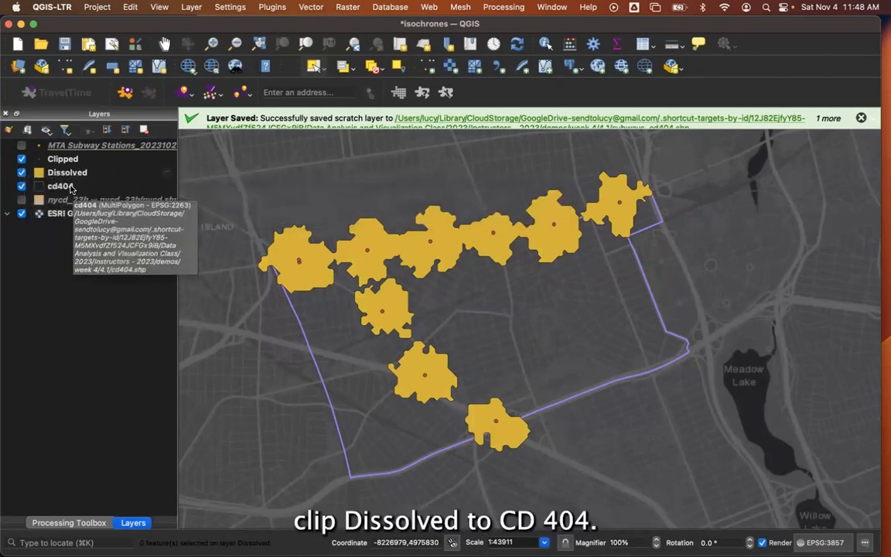
# Clip the Dissolved layer with cd404 as the overlay layer, outputting to a temporary layer.
pyautogui.click(311, 7)
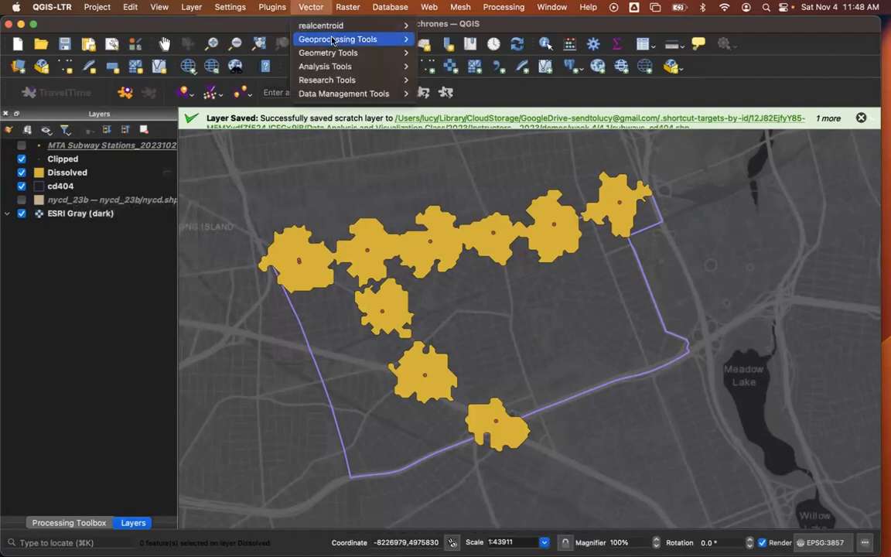
pyautogui.moveTo(332, 40)
pyautogui.click(467, 52)
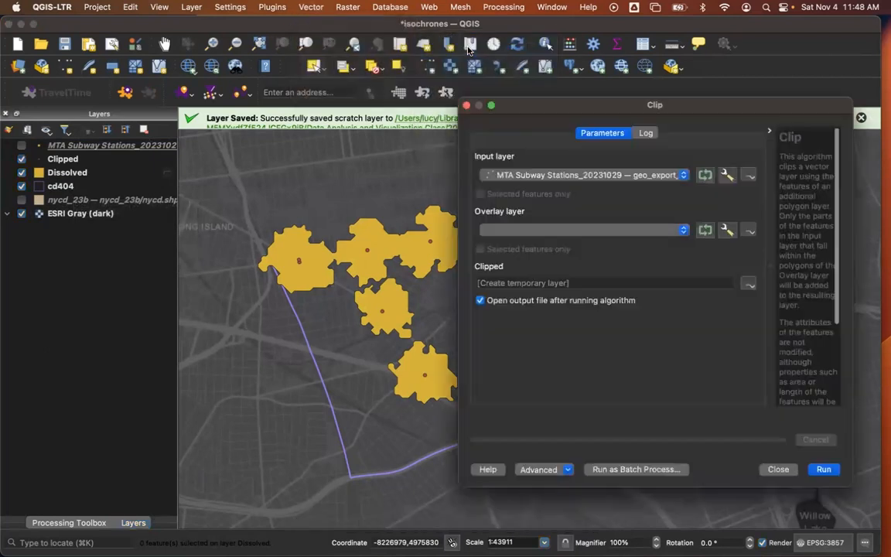
pyautogui.click(542, 175)
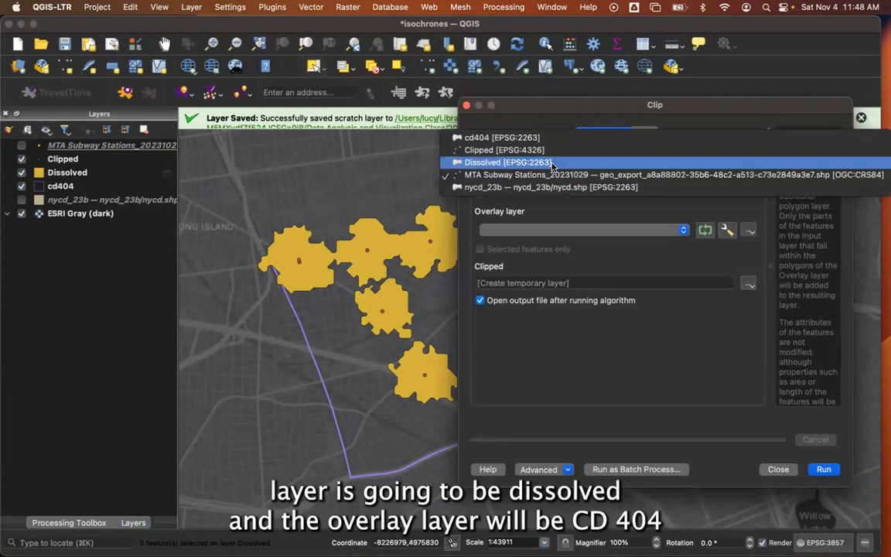
pyautogui.click(552, 164)
pyautogui.click(548, 229)
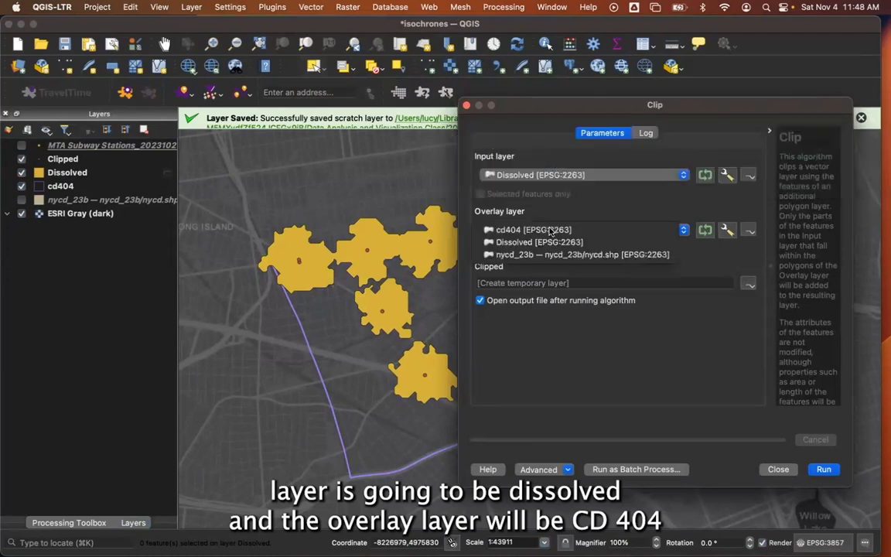
pyautogui.click(527, 230)
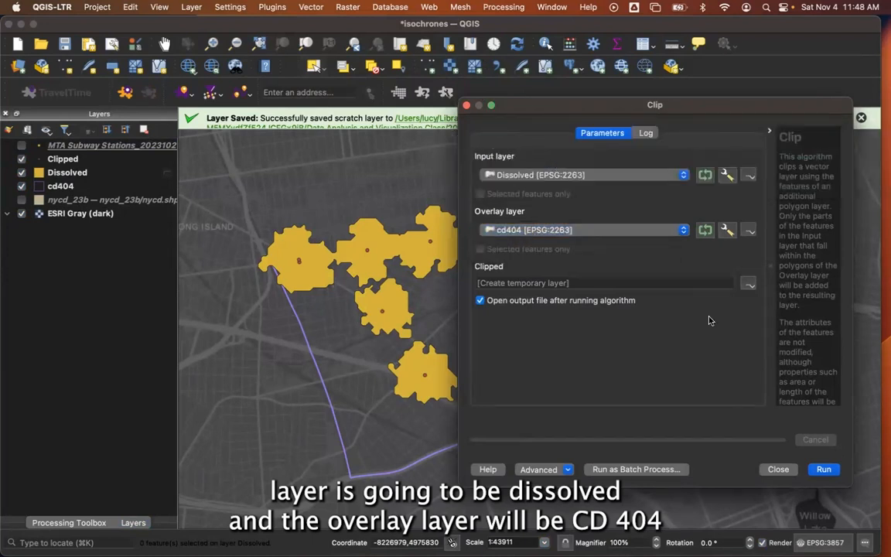
pyautogui.click(824, 469)
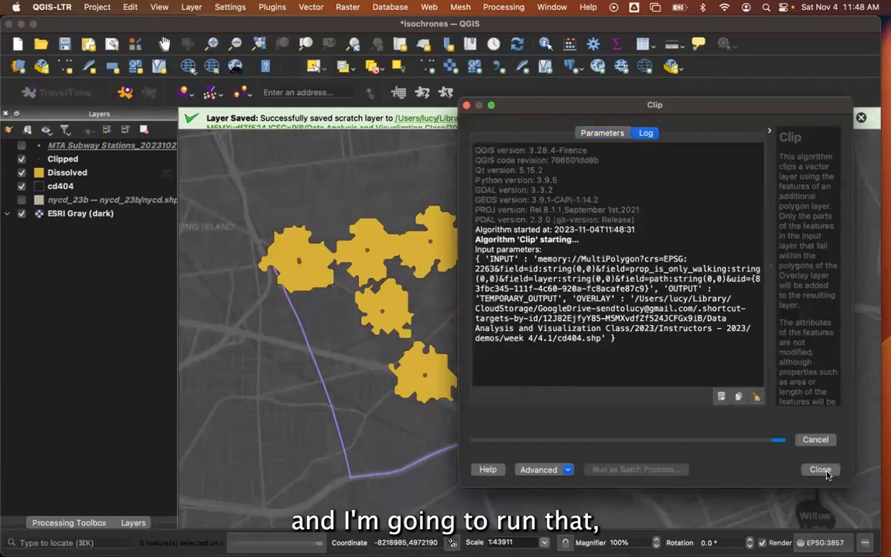
pyautogui.click(467, 105)
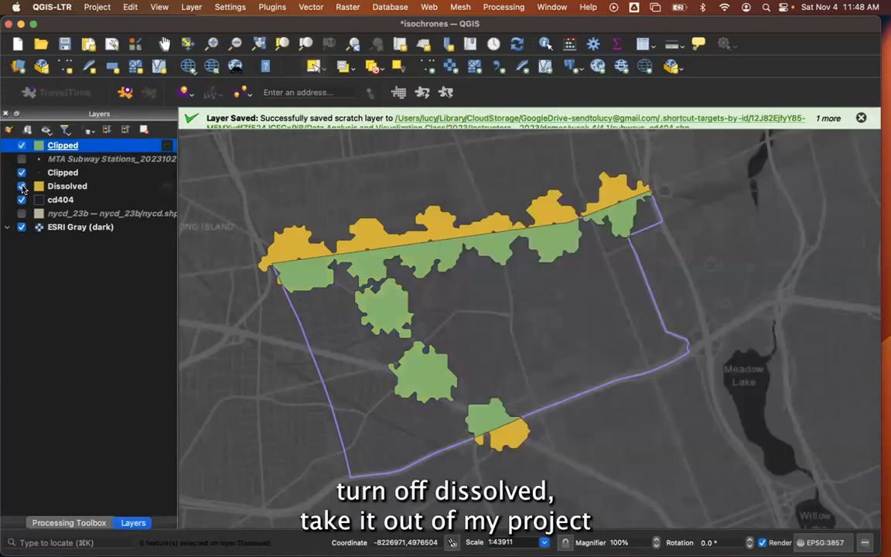
# Hide the Dissolved layer and remove it from the project.
pyautogui.click(22, 186)
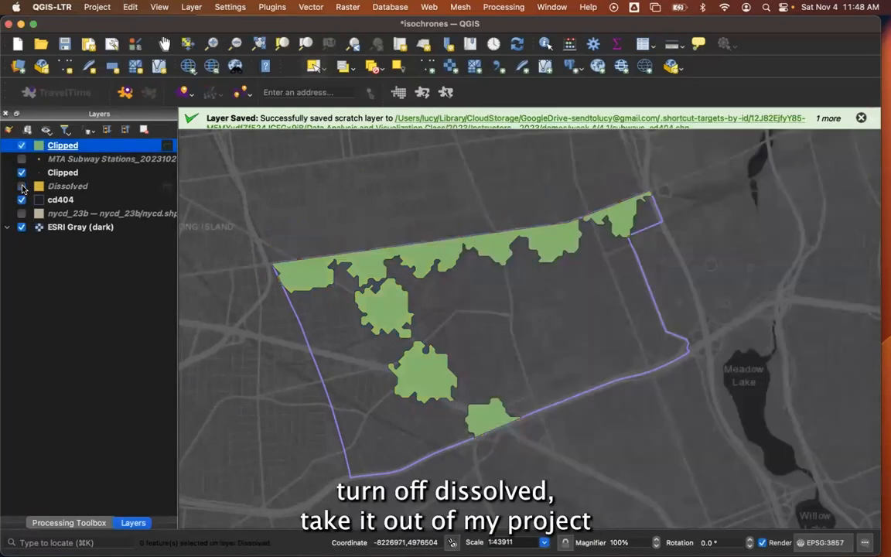
pyautogui.click(67, 186)
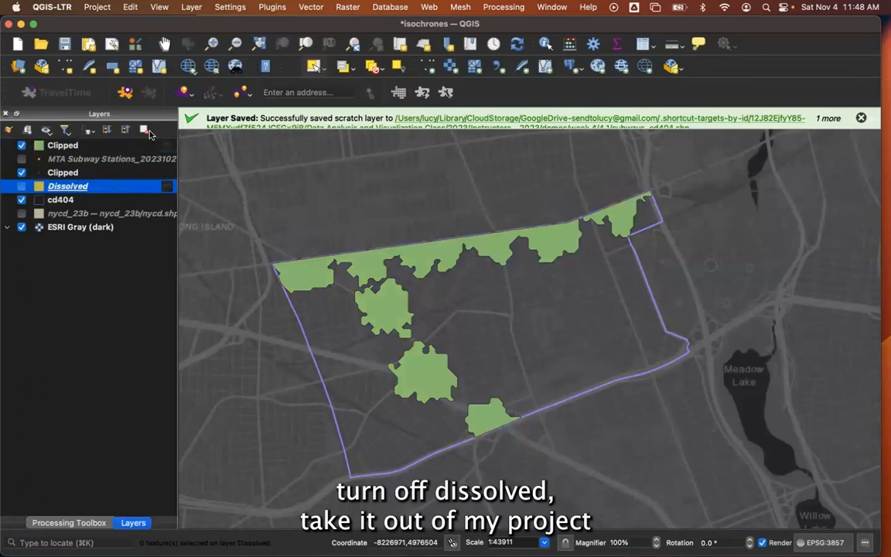
pyautogui.click(144, 130)
pyautogui.click(492, 305)
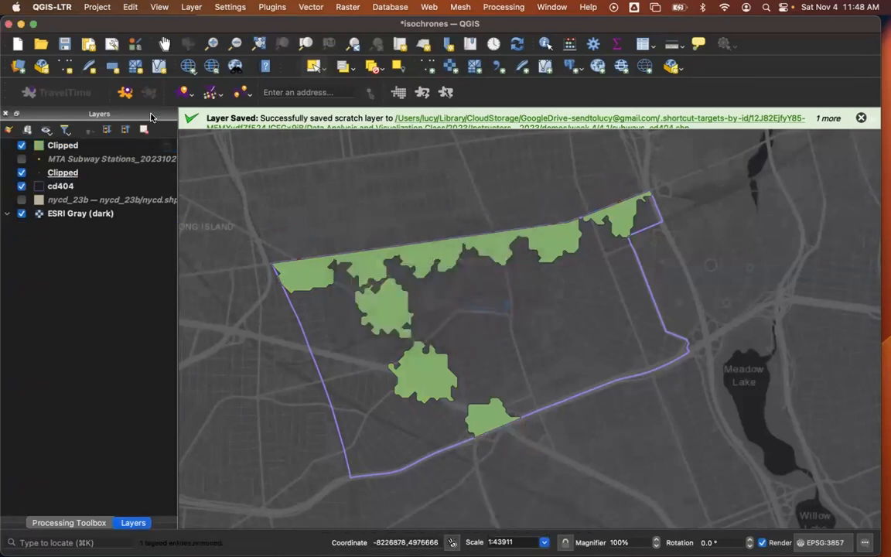
# Save the clipped walkable-area scratch layer permanently as an ESRI Shapefile named walkable_5min in the 4.1 folder.
pyautogui.click(144, 146)
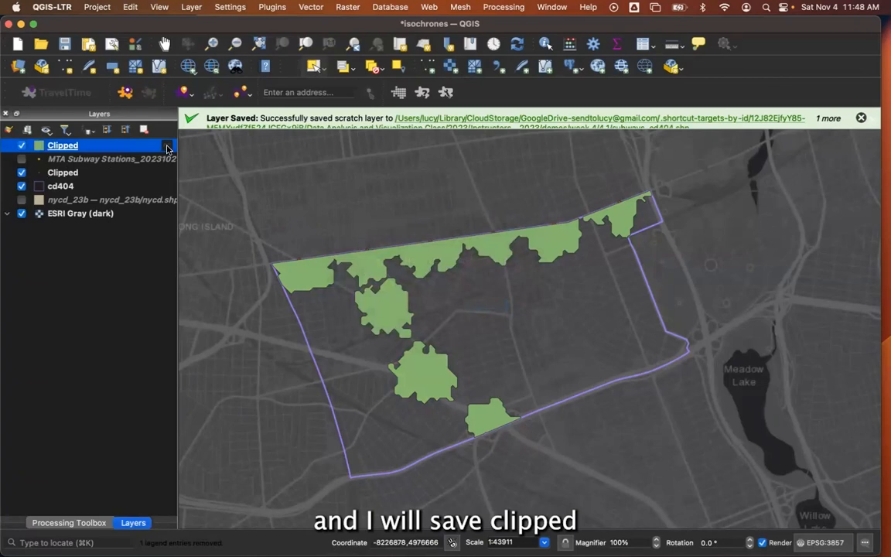
pyautogui.click(168, 147)
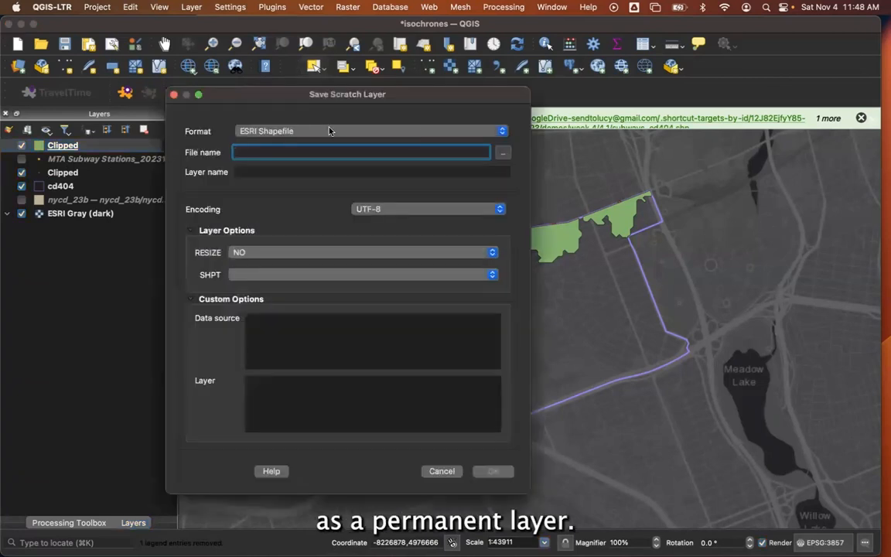
pyautogui.click(503, 156)
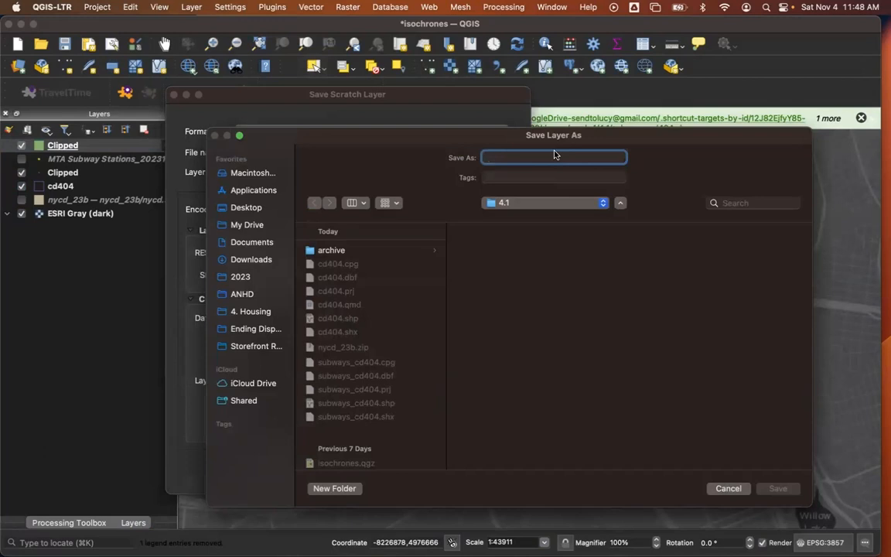
pyautogui.write('walkable_')
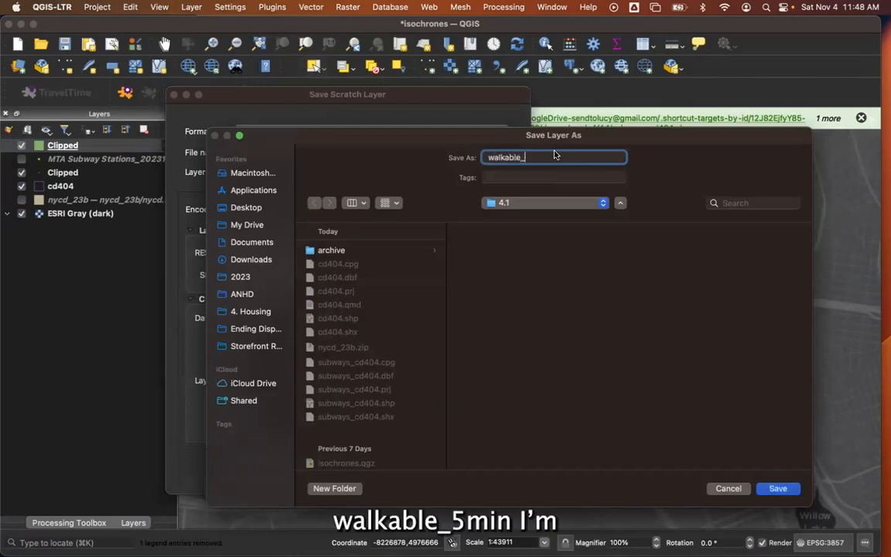
pyautogui.write('5min')
pyautogui.click(778, 488)
pyautogui.click(491, 471)
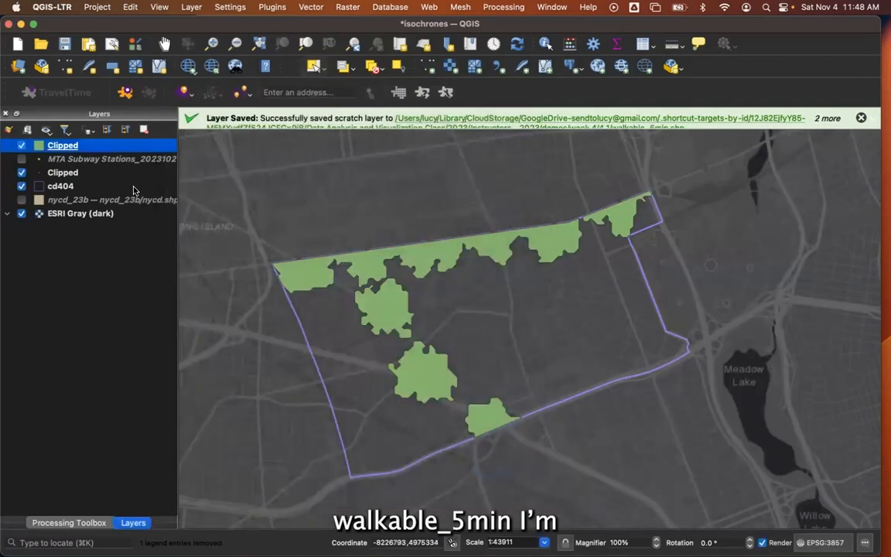
# Rename the clipped polygon layer "Walkable to a subway in 5 min".
pyautogui.doubleClick(70, 150)
pyautogui.click(112, 87)
pyautogui.click(105, 105)
pyautogui.doubleClick(241, 81)
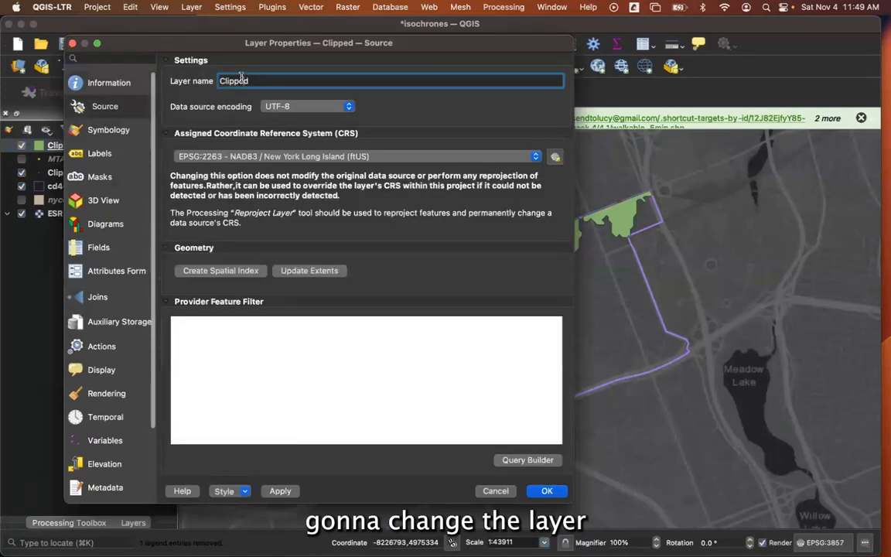
pyautogui.write('Walkable in 5 min')
pyautogui.click(256, 82)
pyautogui.write('to a subwa')
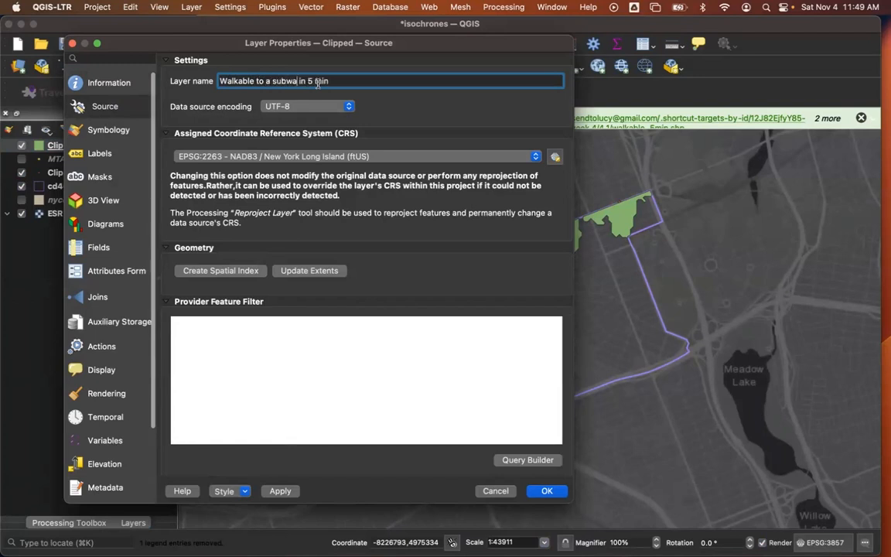
pyautogui.write('y')
pyautogui.click(546, 491)
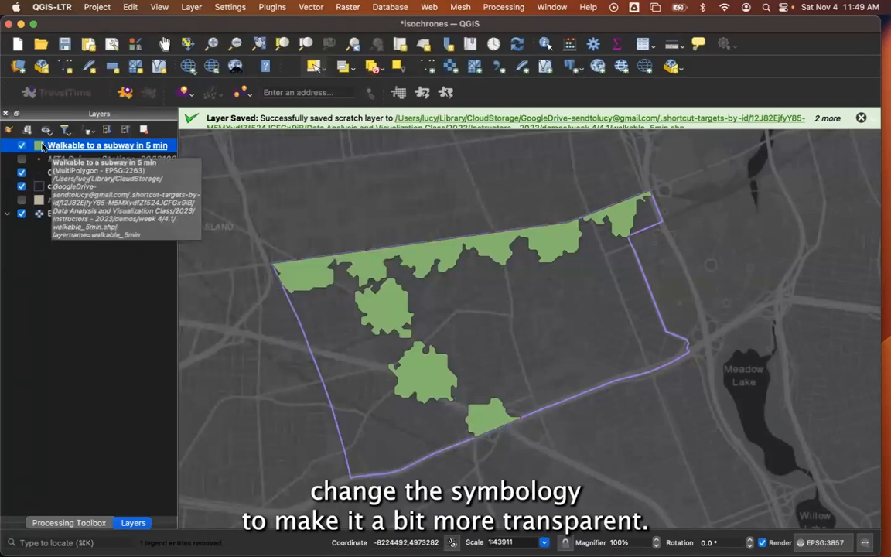
# Make the Walkable to a subway in 5 min layer more transparent by setting its symbol opacity to 64.7 %.
pyautogui.doubleClick(54, 147)
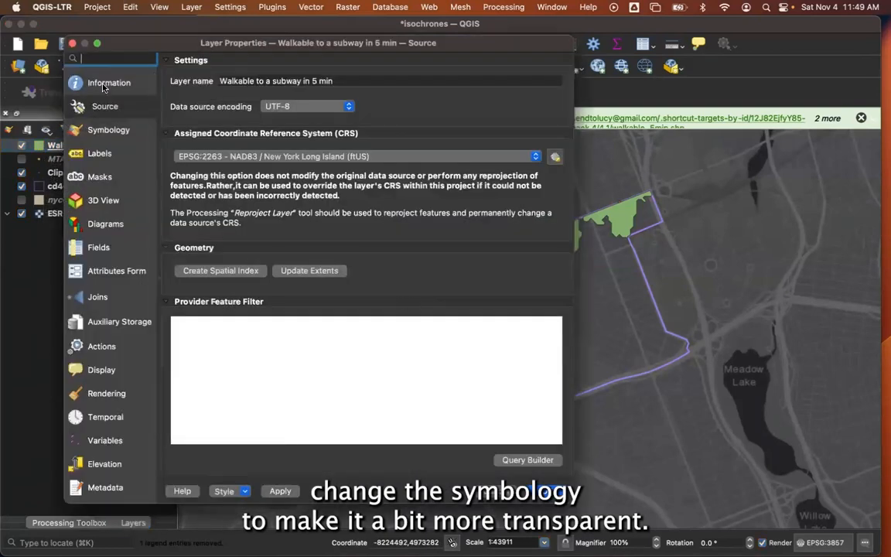
pyautogui.click(95, 80)
pyautogui.click(107, 130)
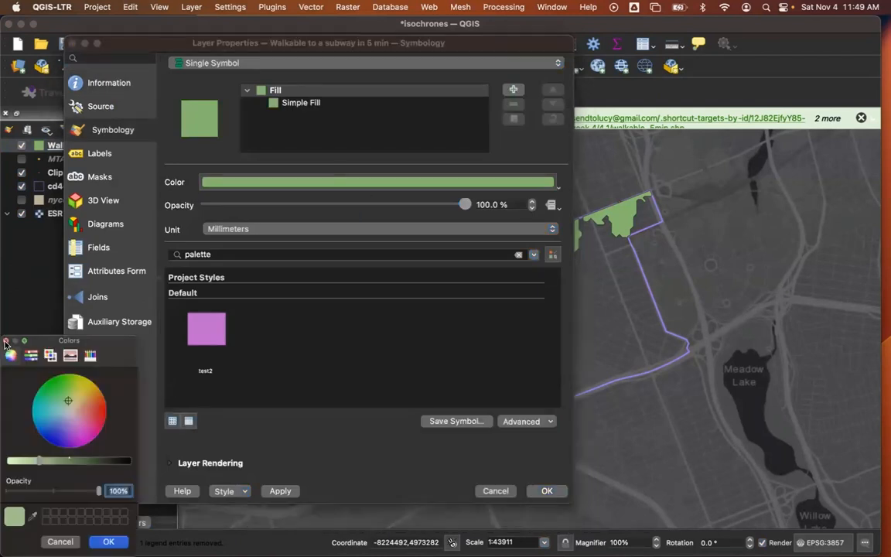
pyautogui.moveTo(463, 207); pyautogui.dragTo(372, 207)
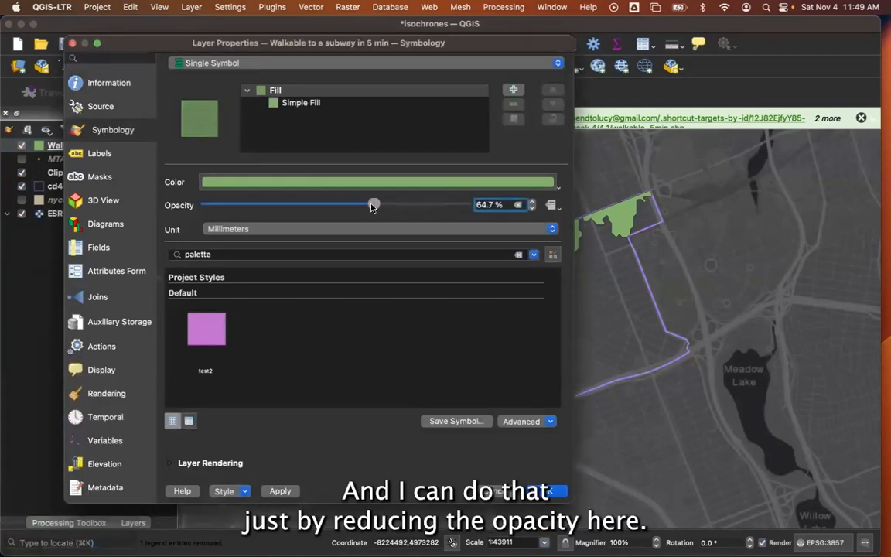
pyautogui.click(279, 489)
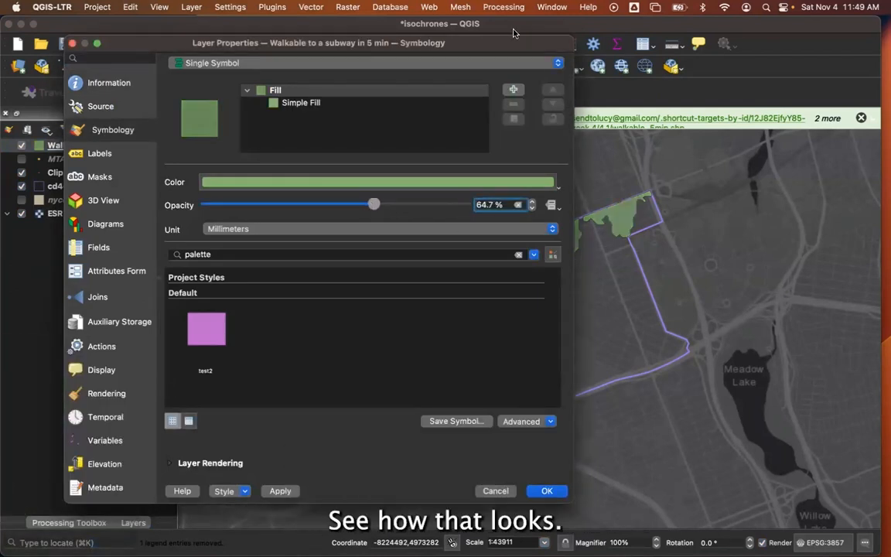
pyautogui.moveTo(513, 44); pyautogui.dragTo(476, 45)
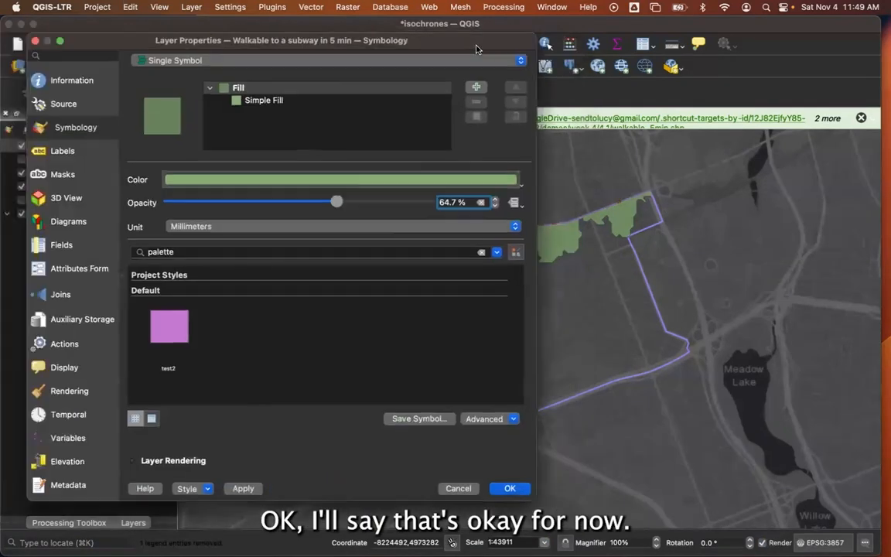
pyautogui.click(516, 487)
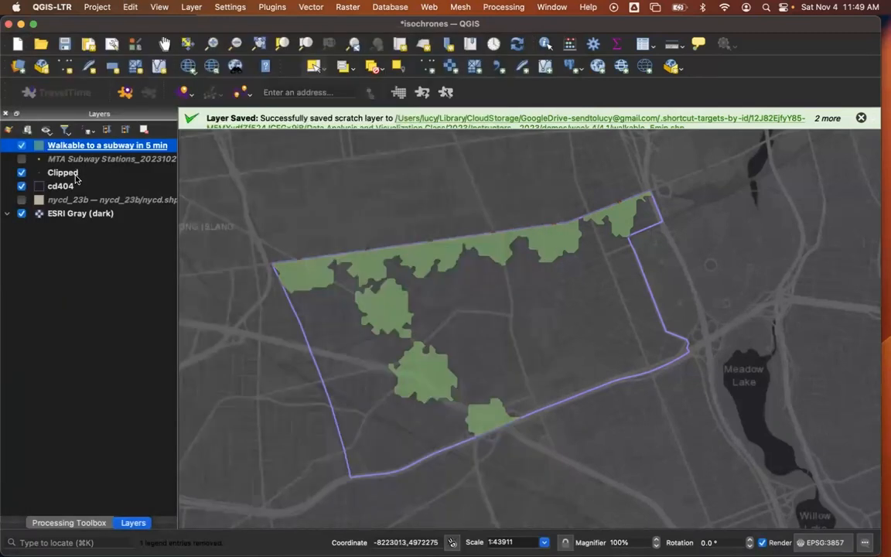
# Rename the remaining Clipped point layer "CD 4 Subway Stations".
pyautogui.doubleClick(71, 175)
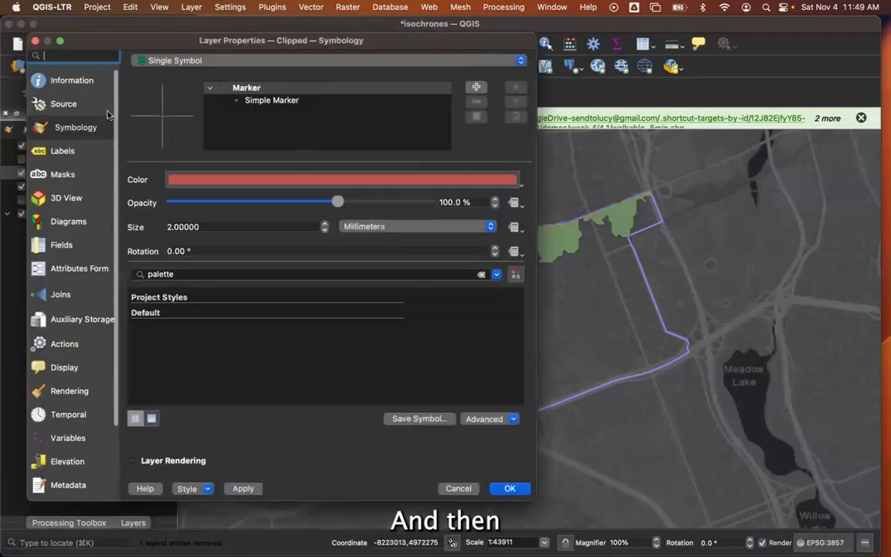
pyautogui.click(68, 104)
pyautogui.doubleClick(193, 78)
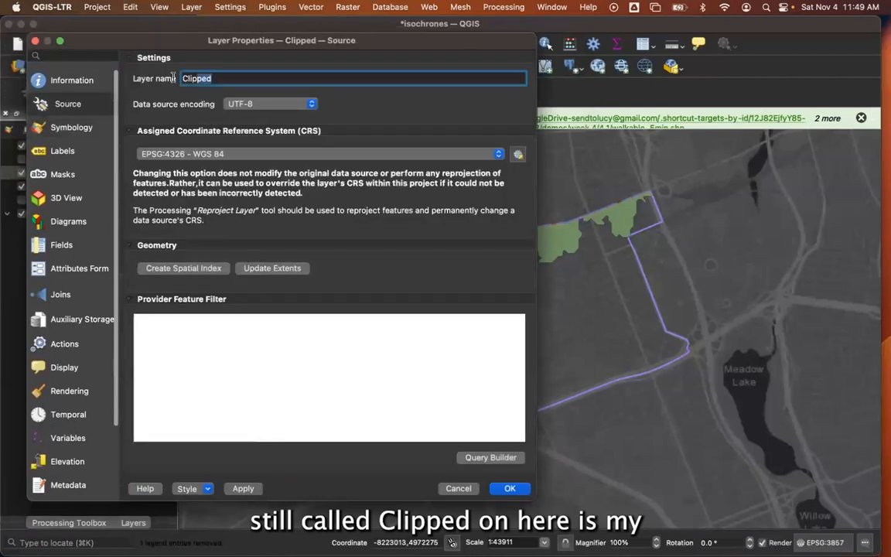
pyautogui.write('C')
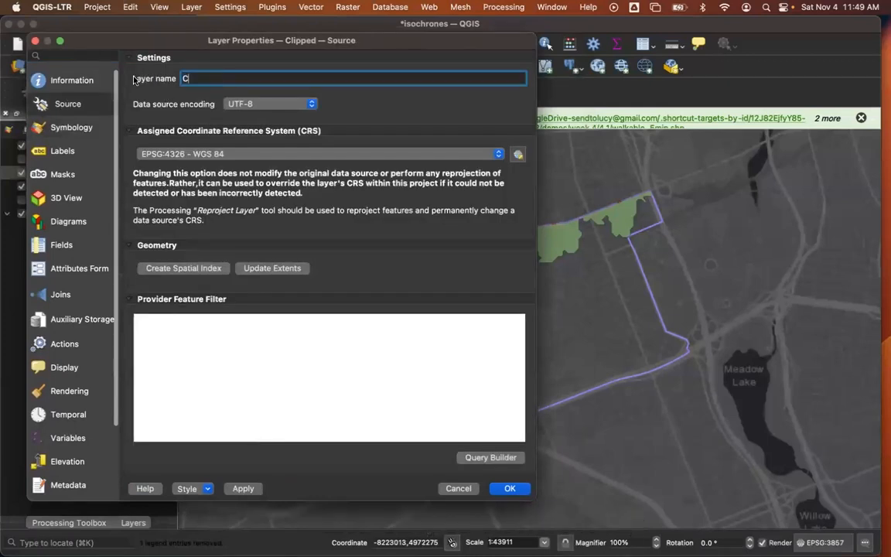
pyautogui.write('D')
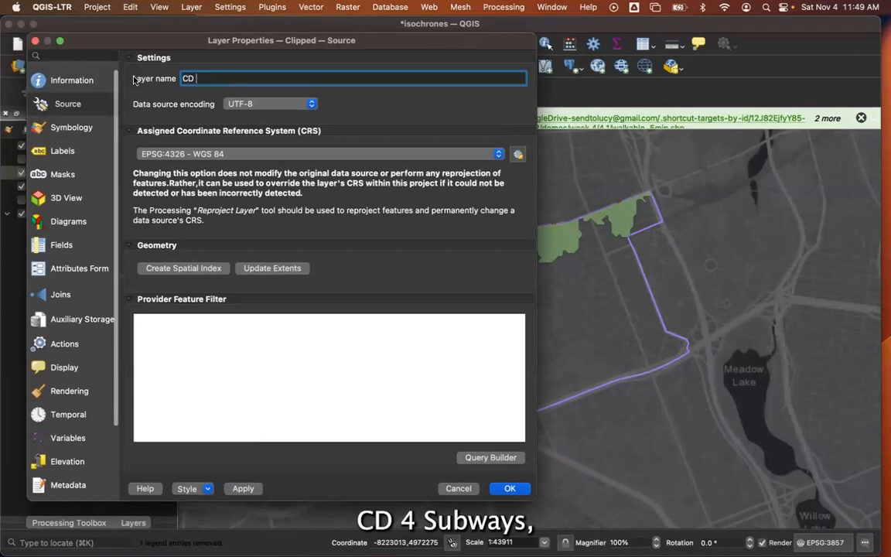
pyautogui.write(' 4 Subways')
pyautogui.press('BackSpace')
pyautogui.write('Stations')
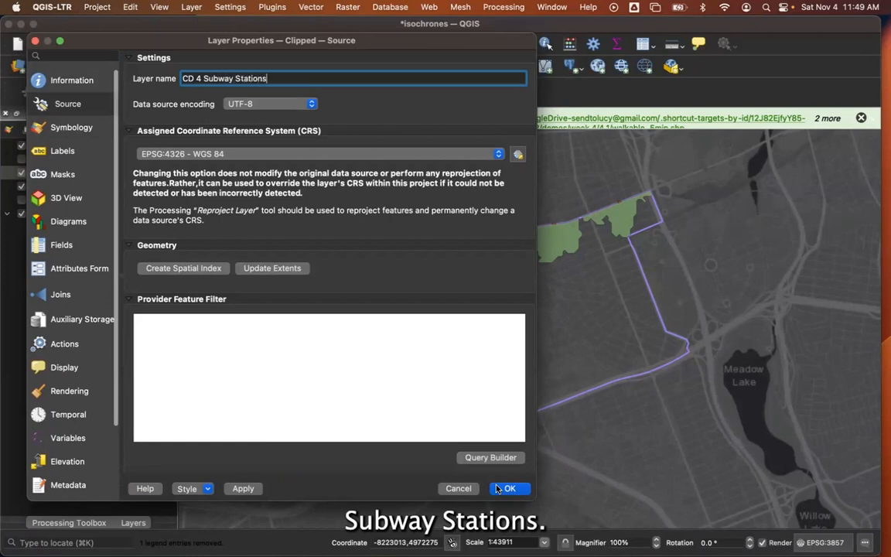
pyautogui.click(509, 488)
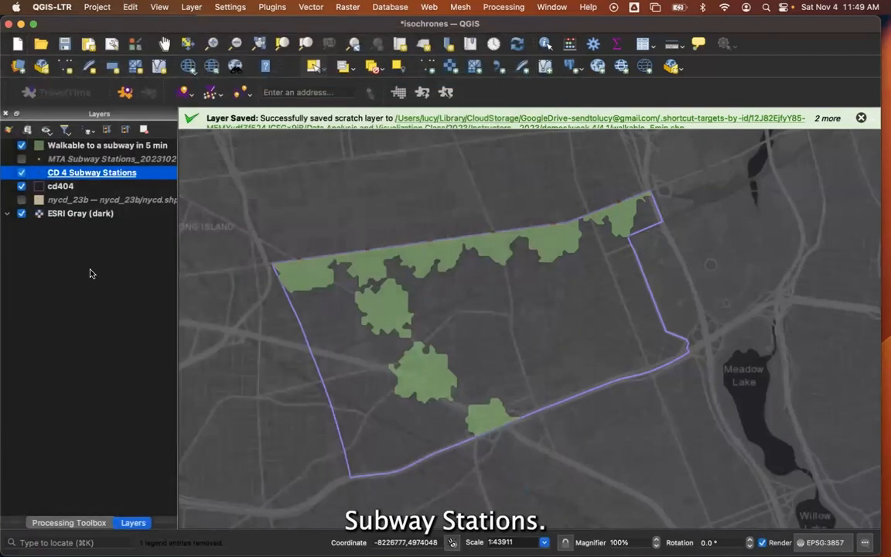
# Place the CD 4 Subway Stations layer above the walkable area layer and set its marker size to 3.2 mm.
pyautogui.moveTo(65, 177)
pyautogui.mouseDown()
pyautogui.moveTo(65, 129)
pyautogui.moveTo(69, 177)
pyautogui.mouseUp()
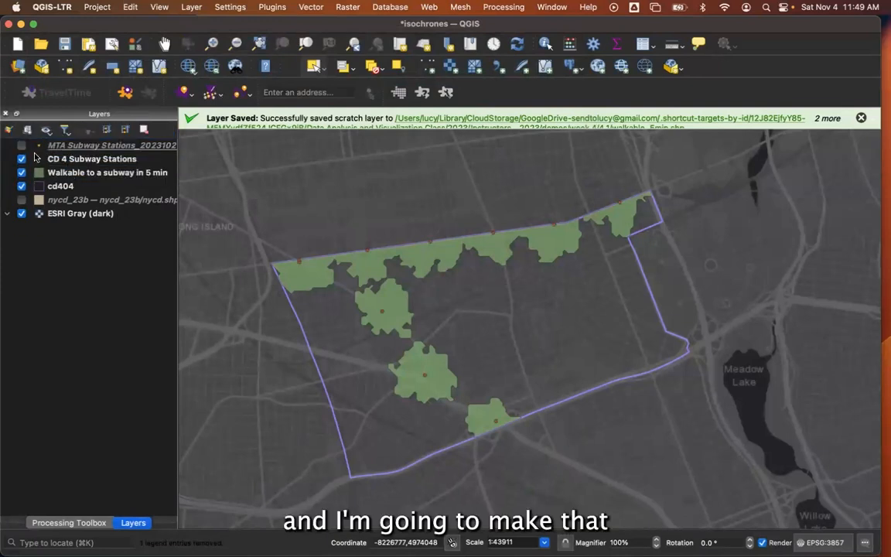
pyautogui.click(38, 158)
pyautogui.doubleClick(38, 159)
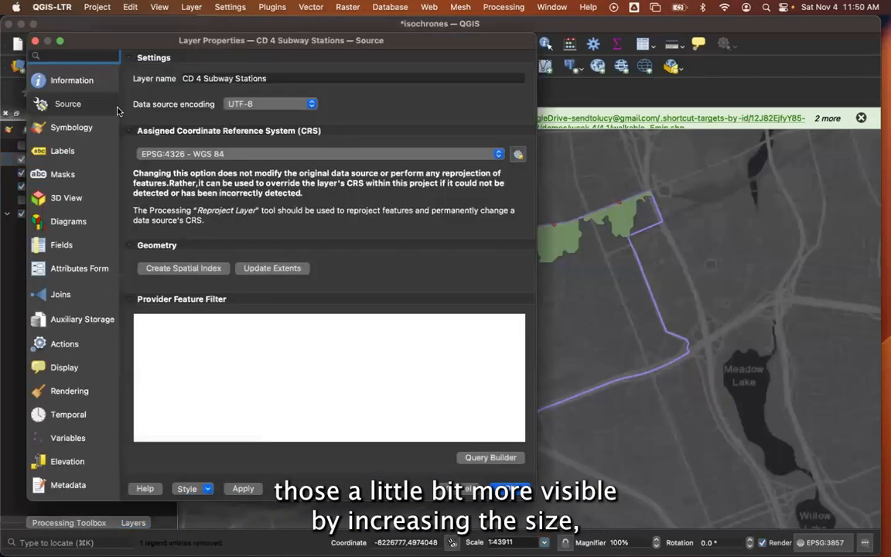
pyautogui.click(78, 129)
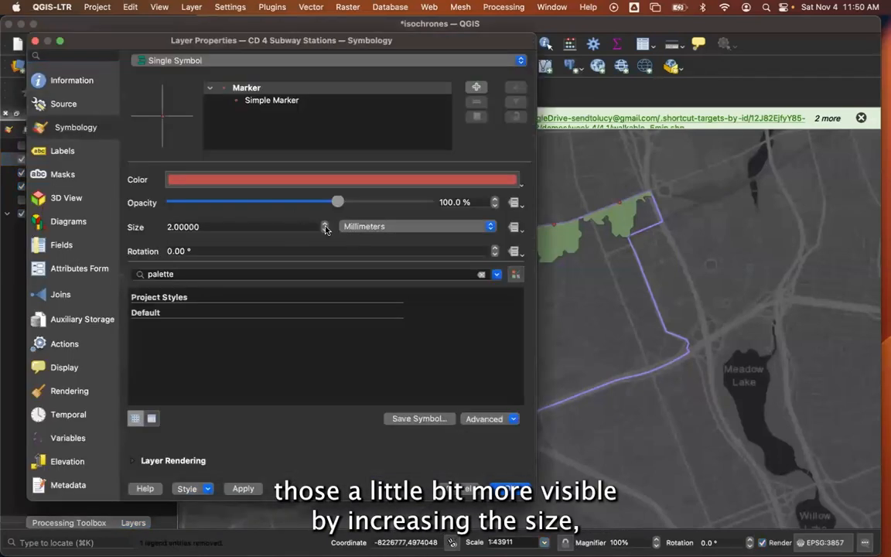
pyautogui.scroll(3, 324, 226)
pyautogui.scroll(3, 324, 226)
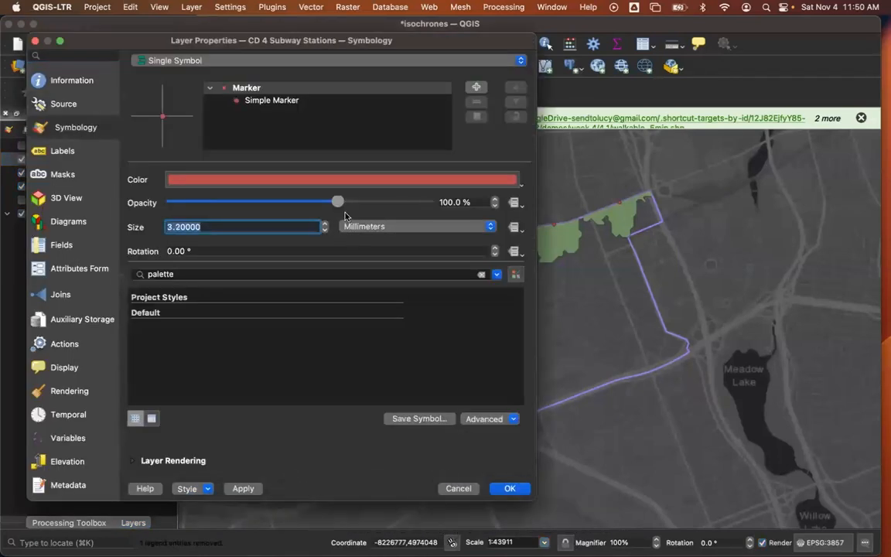
# Recolor the CD 4 Subway Stations markers to a bright light orange and apply the symbology.
pyautogui.click(391, 180)
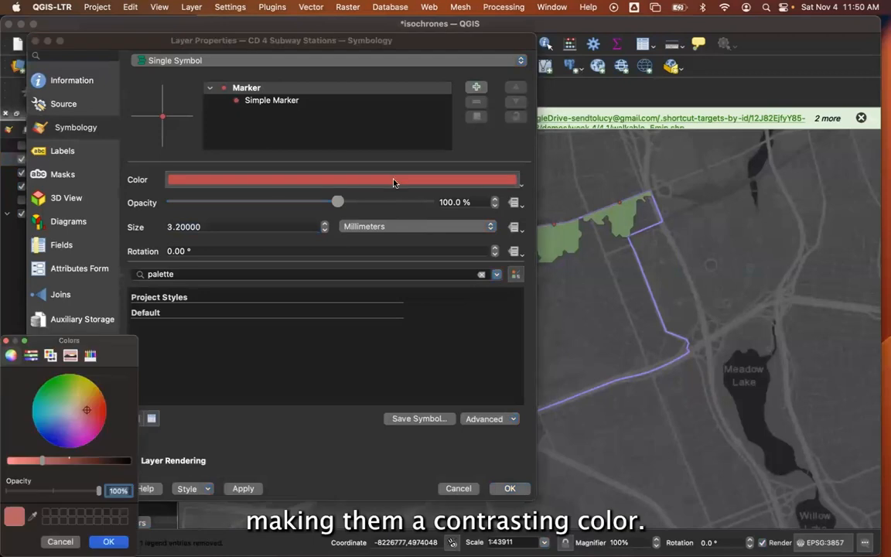
pyautogui.click(17, 461)
pyautogui.click(88, 402)
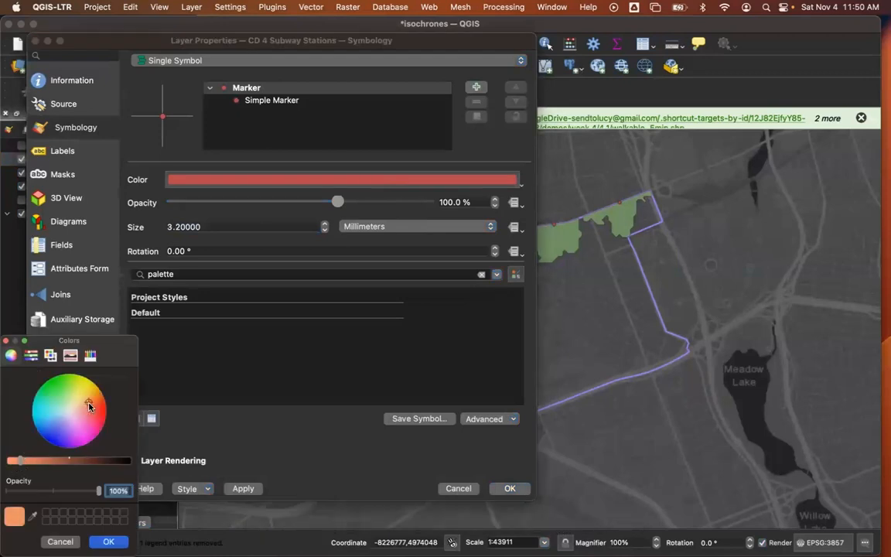
pyautogui.click(108, 541)
pyautogui.click(242, 489)
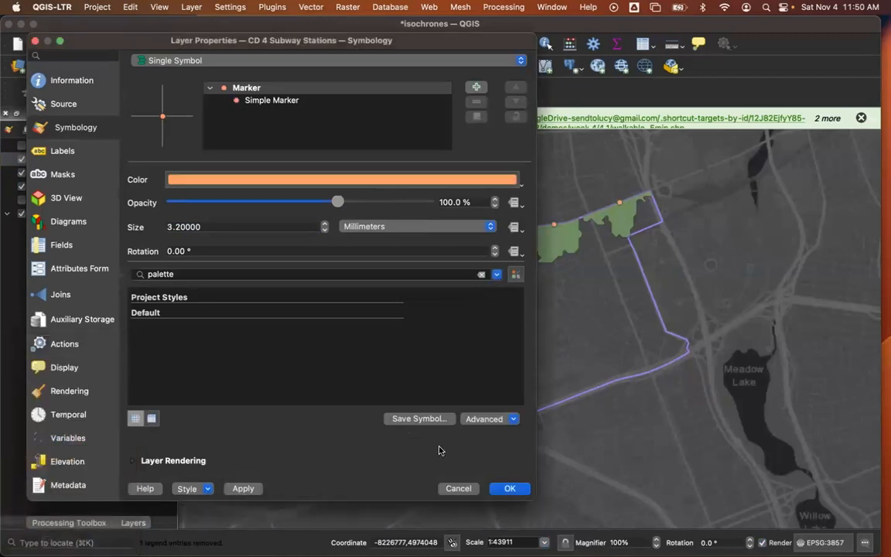
pyautogui.click(507, 488)
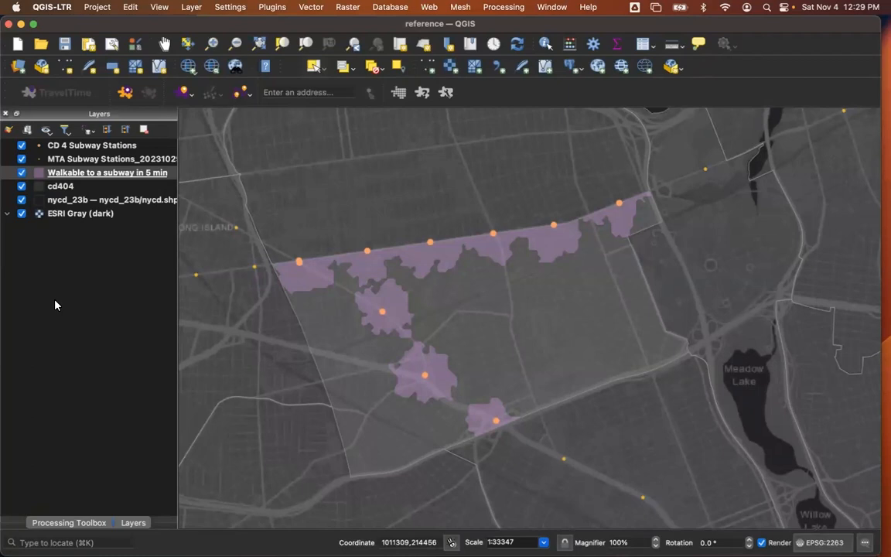
# Set the project's distance measurement units to Miles and its area measurement units to Square Miles.
pyautogui.click(93, 11)
pyautogui.click(92, 10)
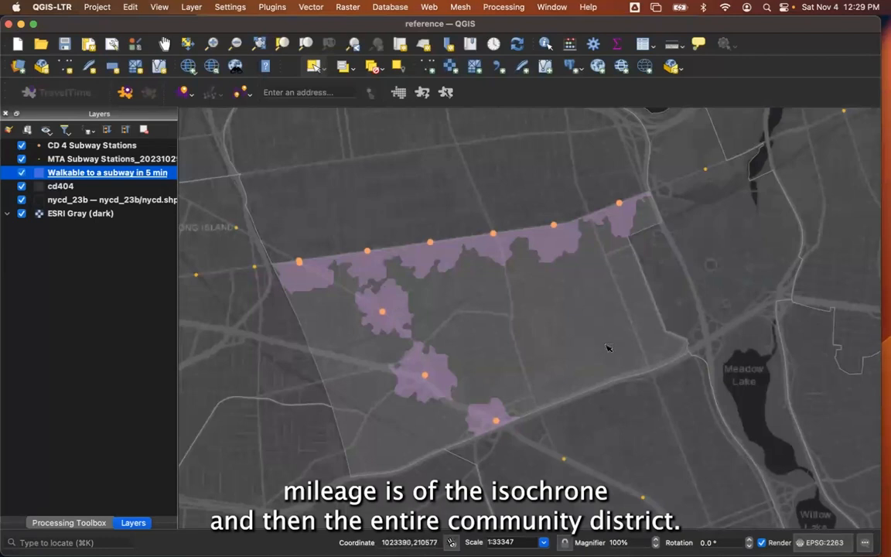
pyautogui.click(97, 7)
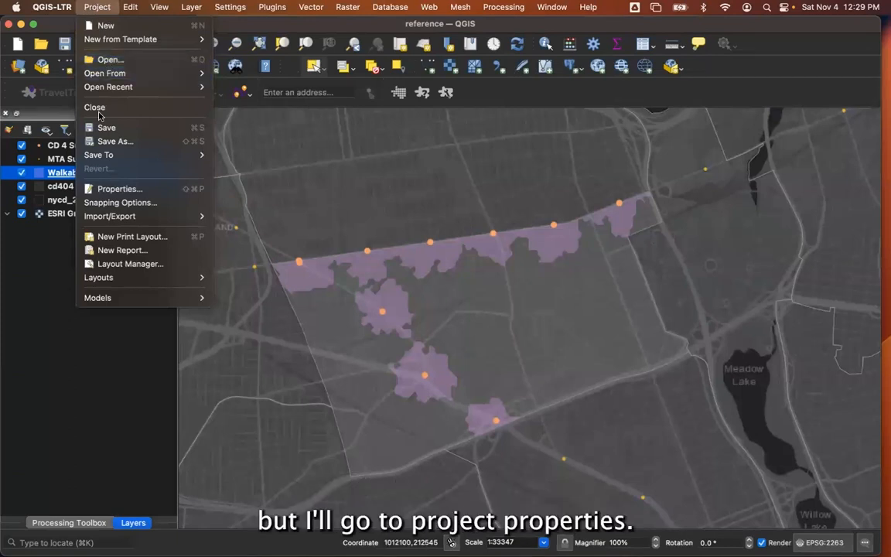
pyautogui.click(114, 190)
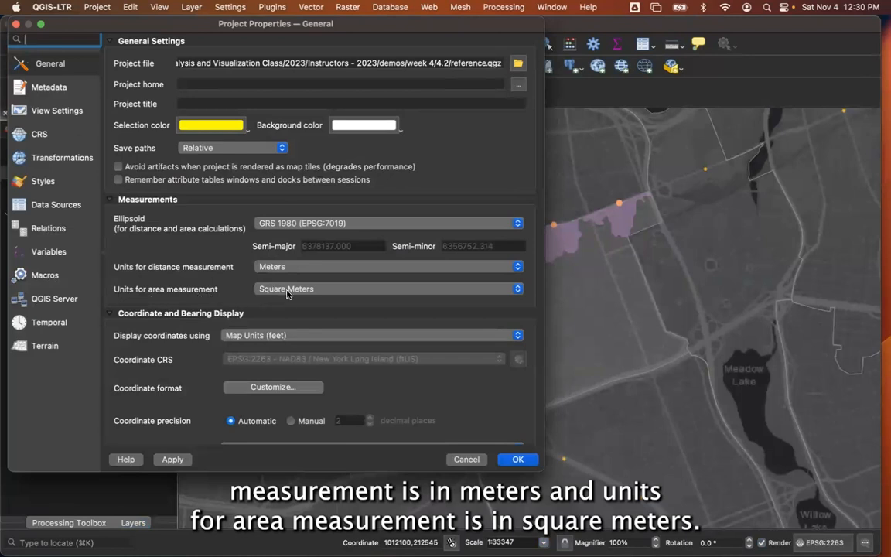
pyautogui.click(281, 267)
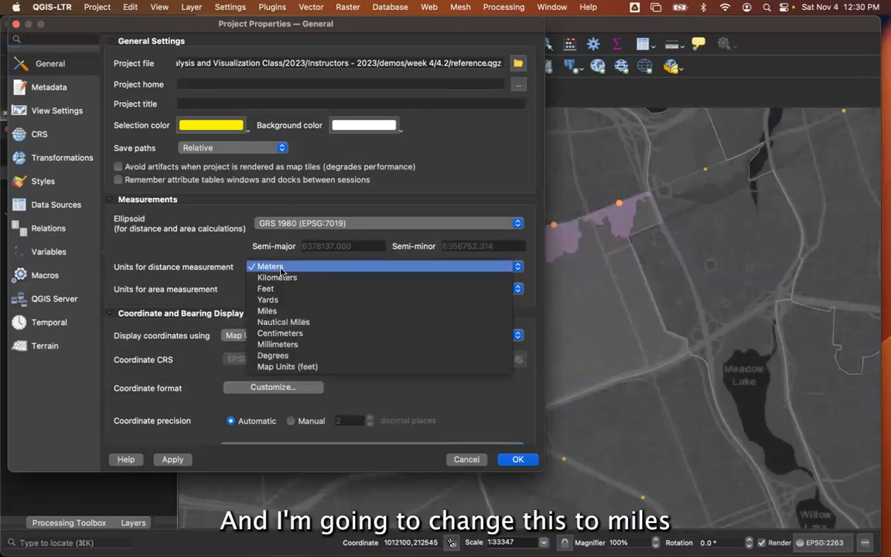
pyautogui.click(282, 311)
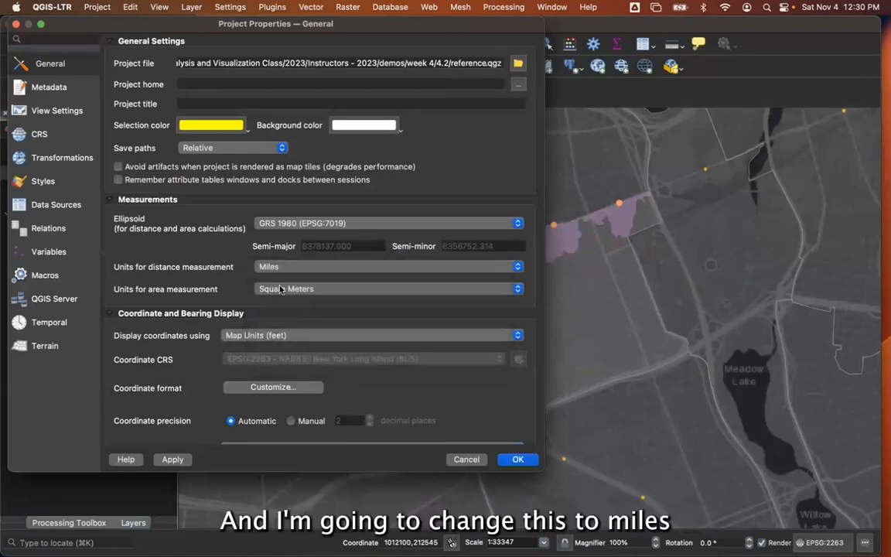
pyautogui.click(280, 288)
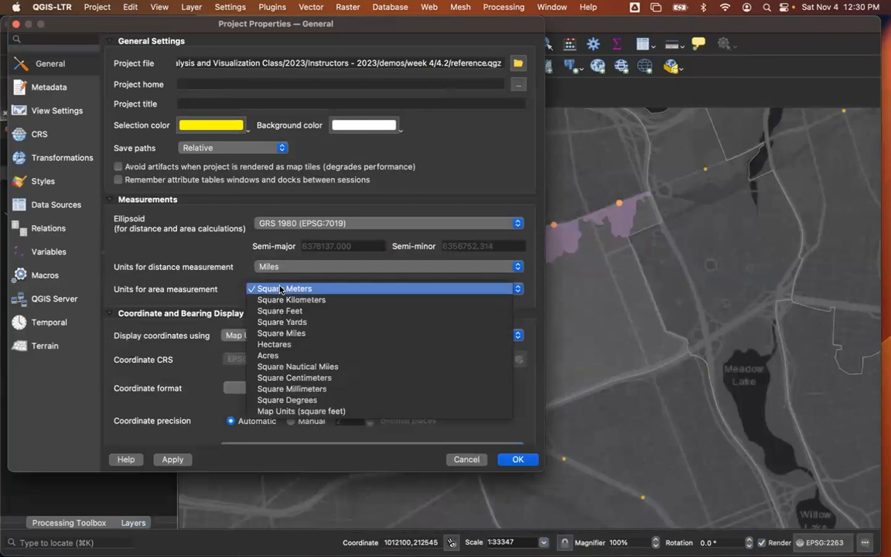
pyautogui.click(290, 332)
pyautogui.click(517, 458)
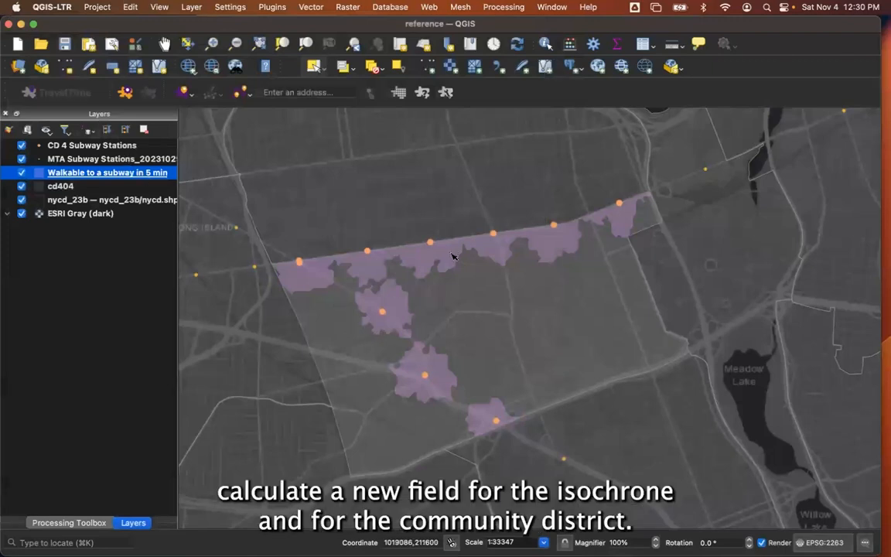
# Set up a new field named sqmi for the Walkable to a subway in 5 min layer, as Decimal number (real) with precision 3.
pyautogui.click(569, 45)
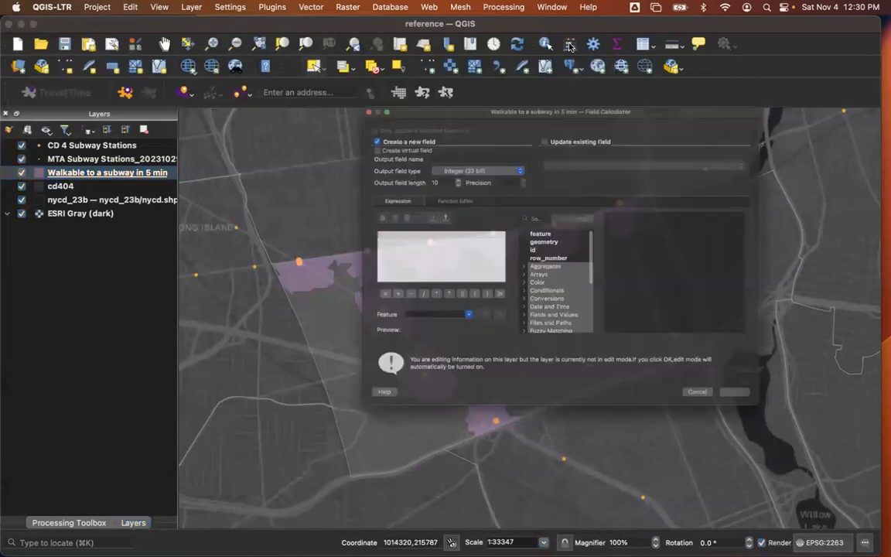
pyautogui.click(404, 124)
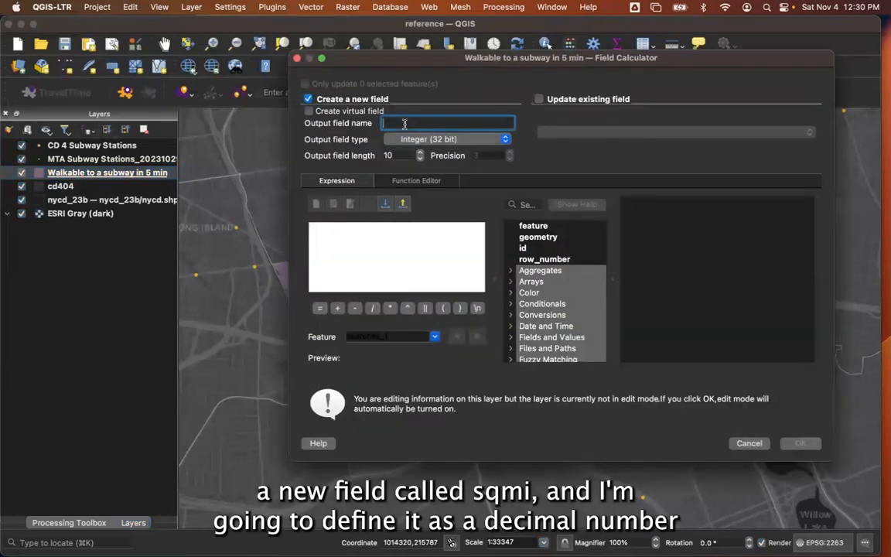
pyautogui.write('sqmi')
pyautogui.click(418, 140)
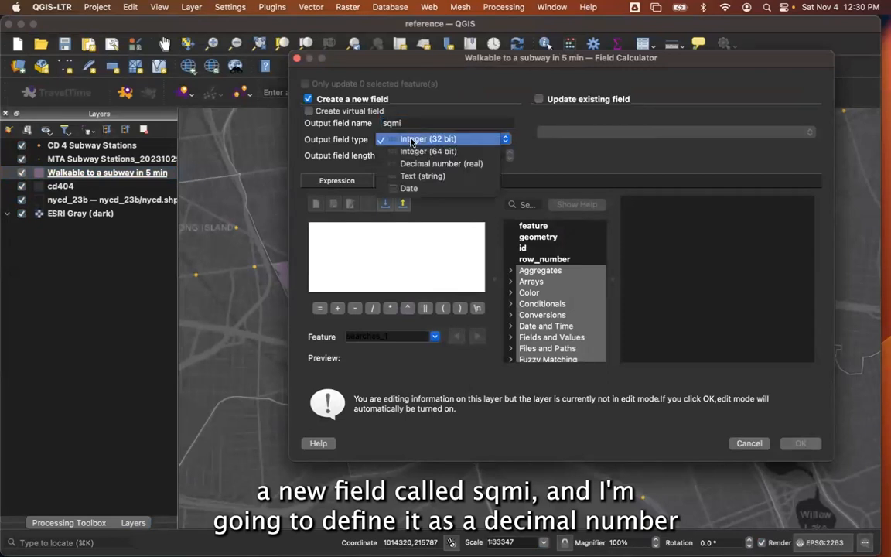
pyautogui.click(418, 162)
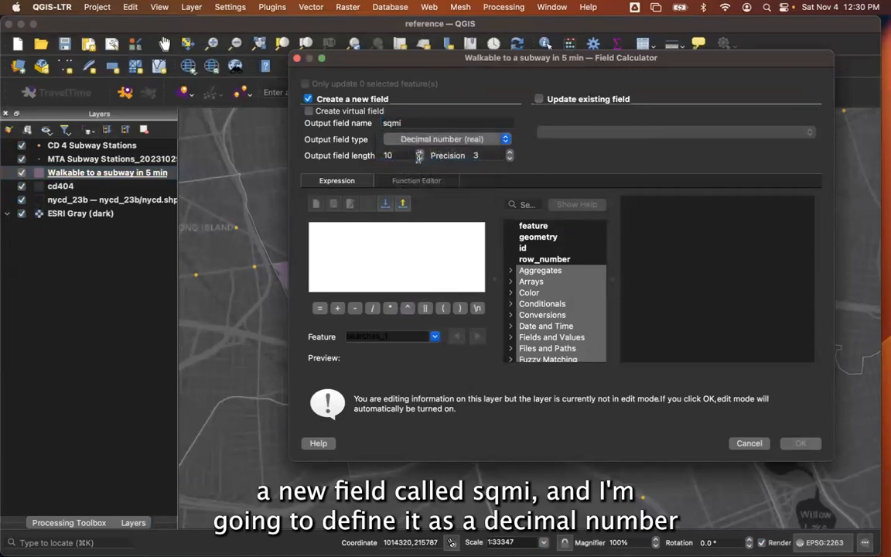
pyautogui.click(483, 155)
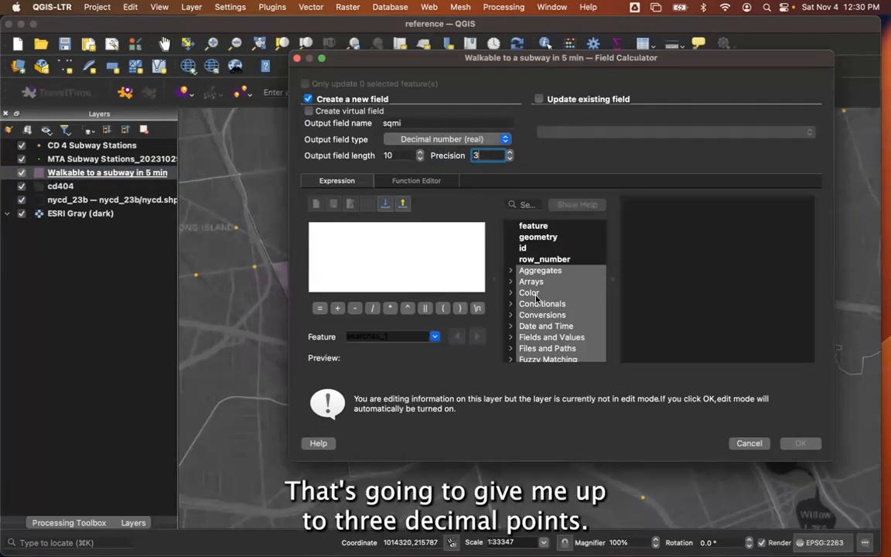
# Use the geometry function $area as the sqmi field's expression and create the field.
pyautogui.scroll(-1, 539, 329)
pyautogui.scroll(-3, 539, 329)
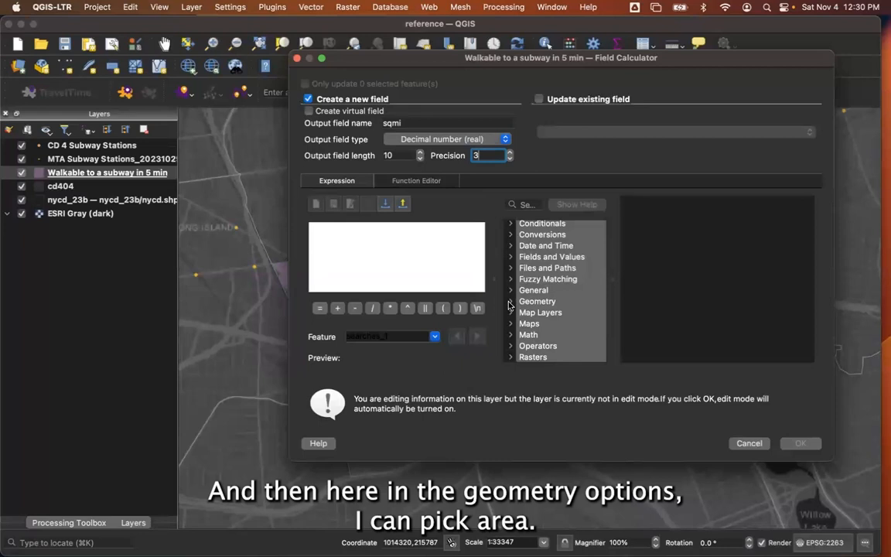
pyautogui.click(531, 303)
pyautogui.scroll(-5, 531, 308)
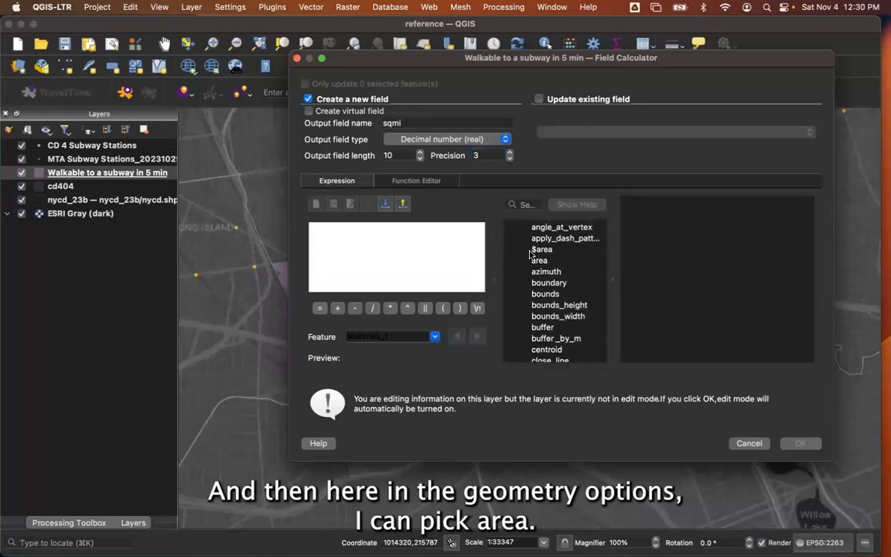
pyautogui.click(544, 250)
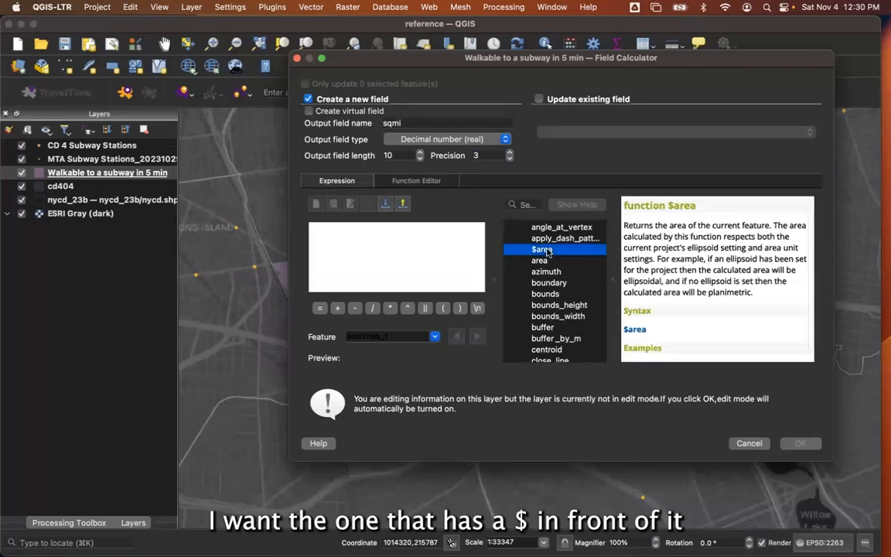
pyautogui.doubleClick(543, 250)
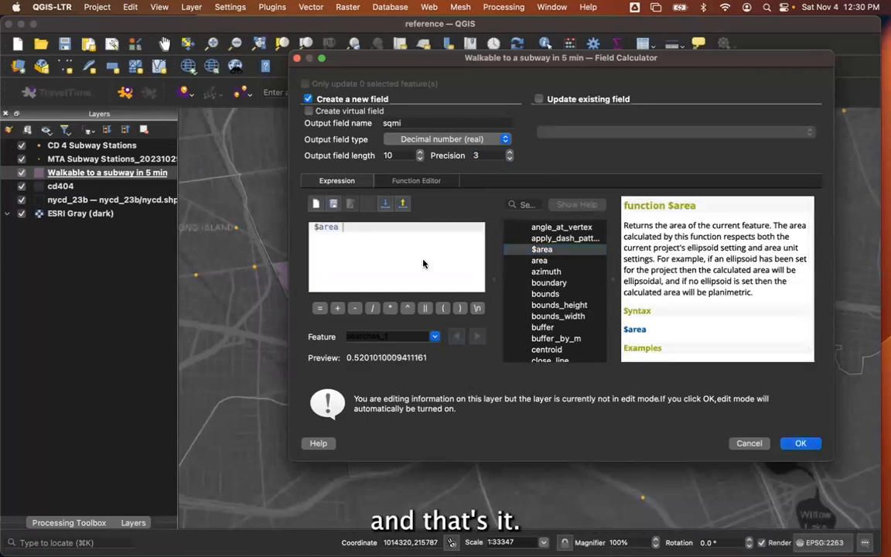
pyautogui.click(799, 443)
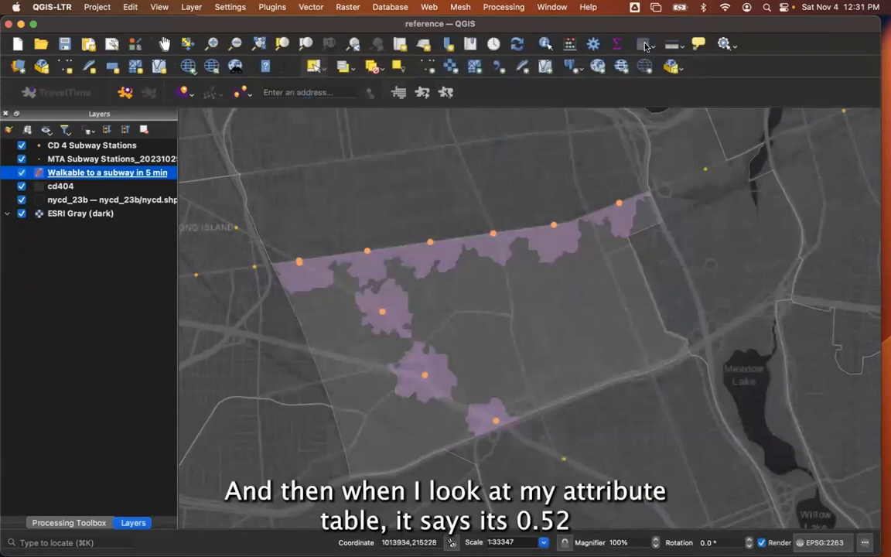
# Check the sqmi value in the walkable layer's attribute table, then end editing on that layer and save its changes.
pyautogui.click(570, 42)
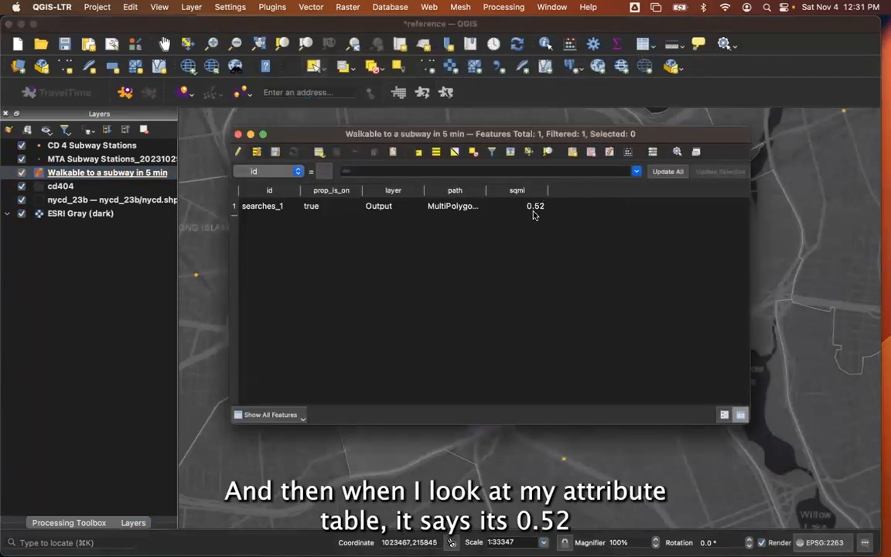
pyautogui.click(238, 135)
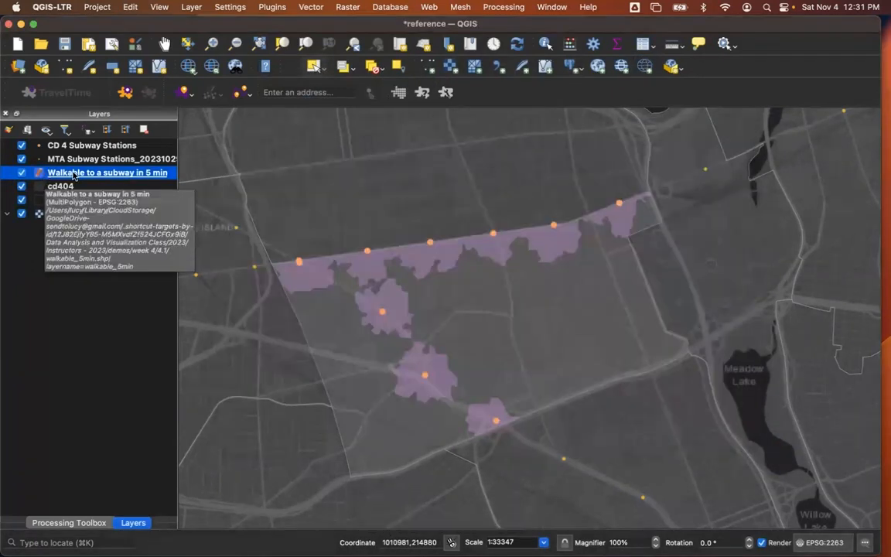
pyautogui.rightClick(73, 174)
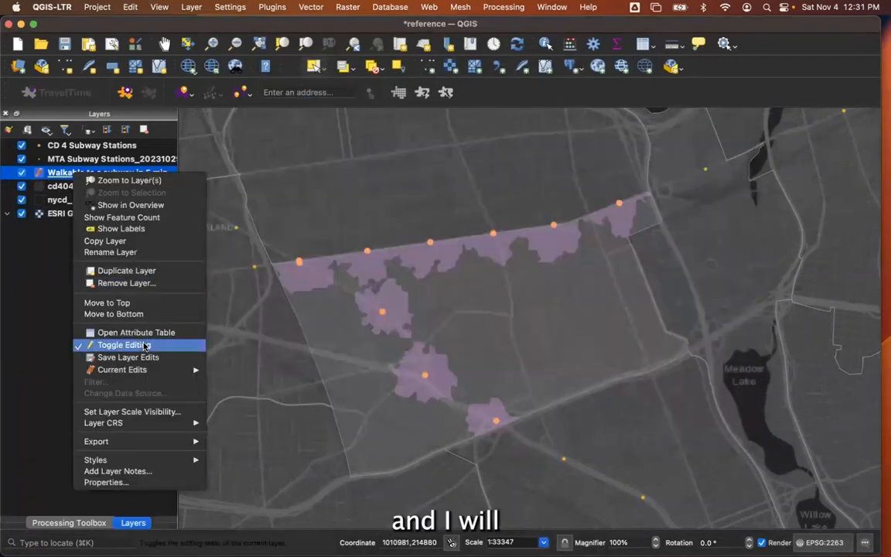
pyautogui.click(145, 346)
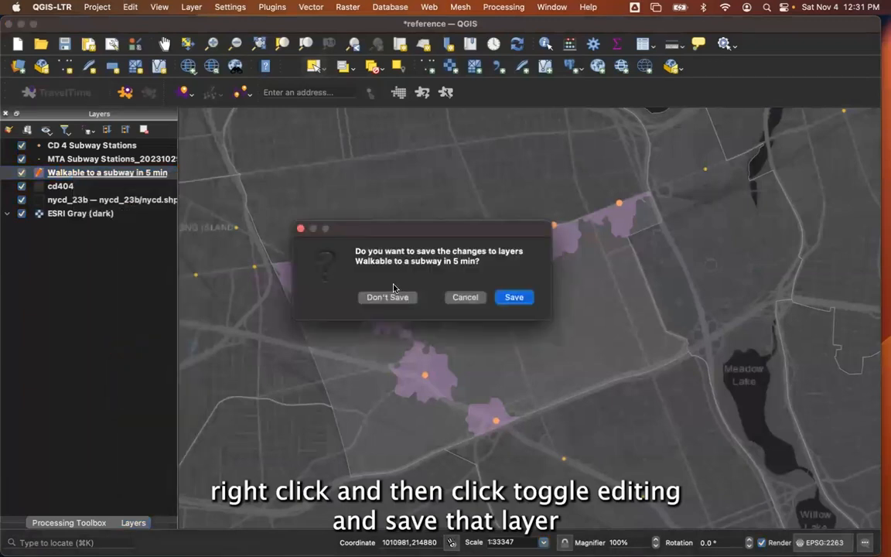
pyautogui.click(525, 301)
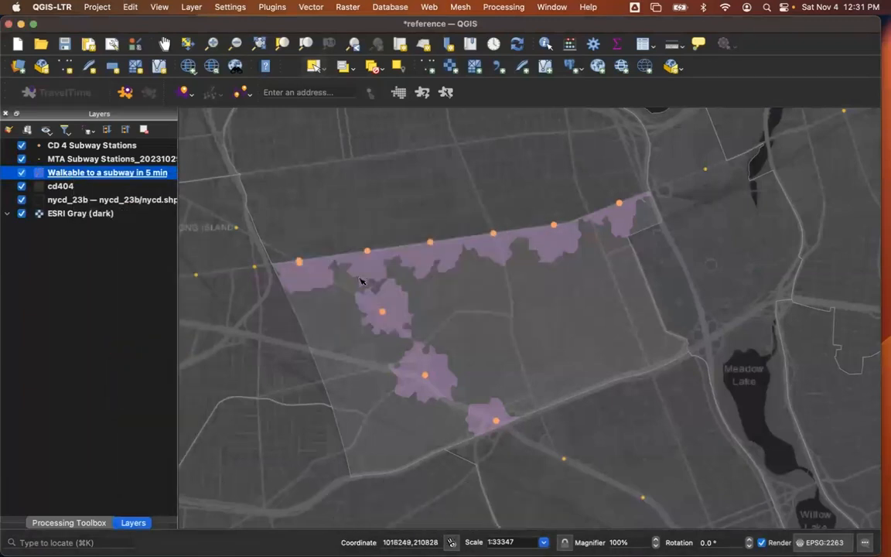
# Set up a new field named sqmi for the cd404 layer with the type Decimal number (real).
pyautogui.click(97, 187)
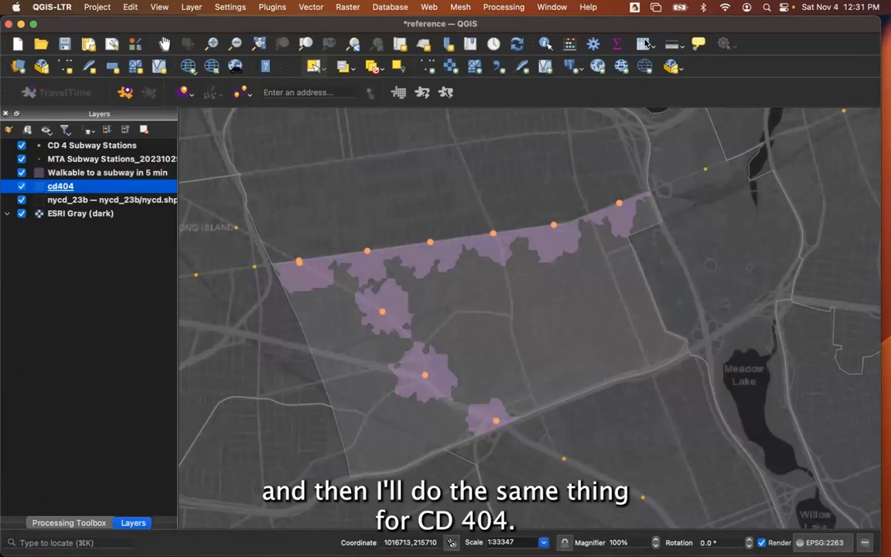
pyautogui.click(643, 45)
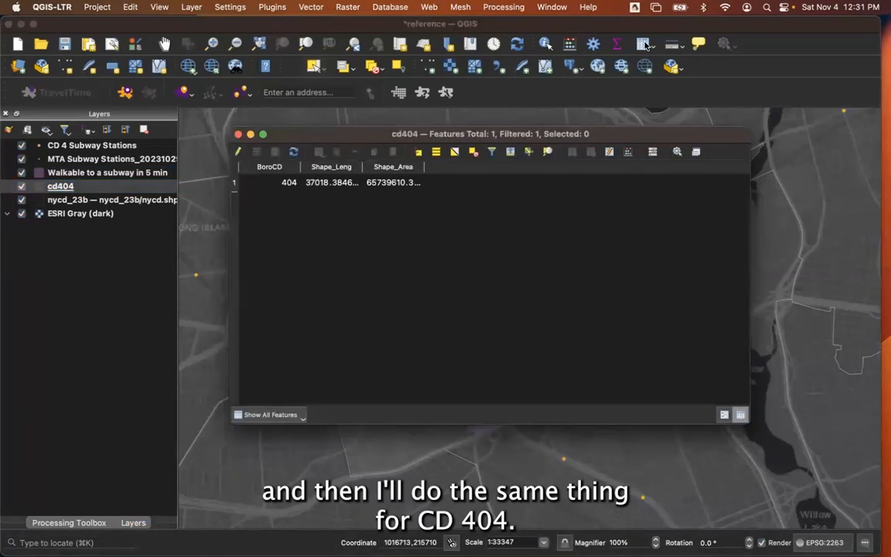
pyautogui.click(608, 152)
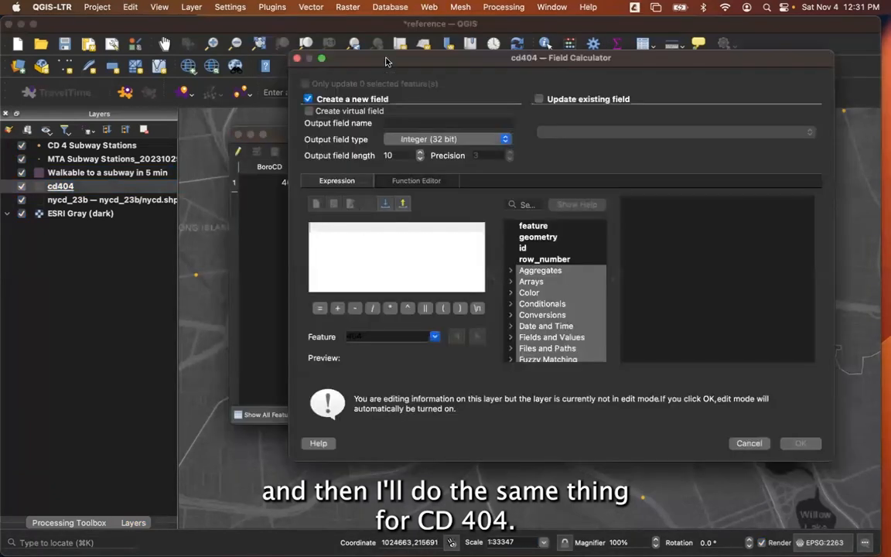
pyautogui.click(395, 121)
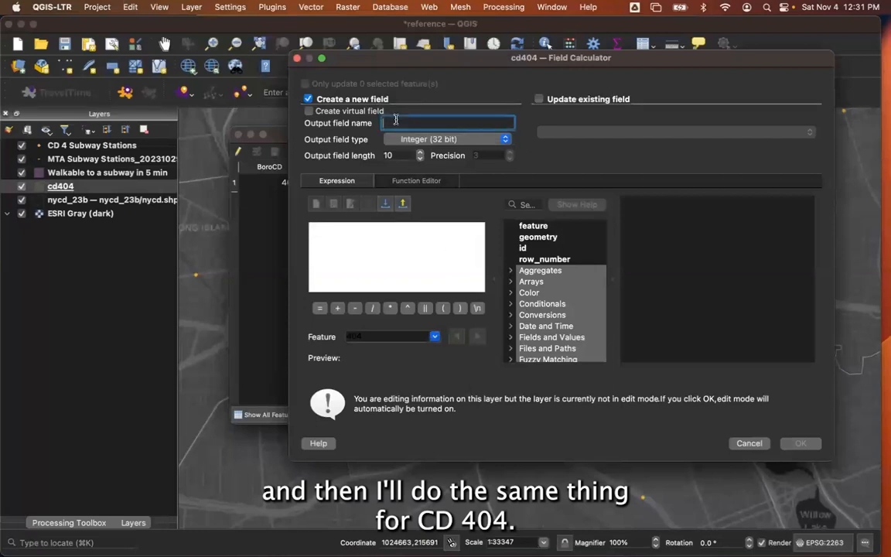
pyautogui.write('sqmi')
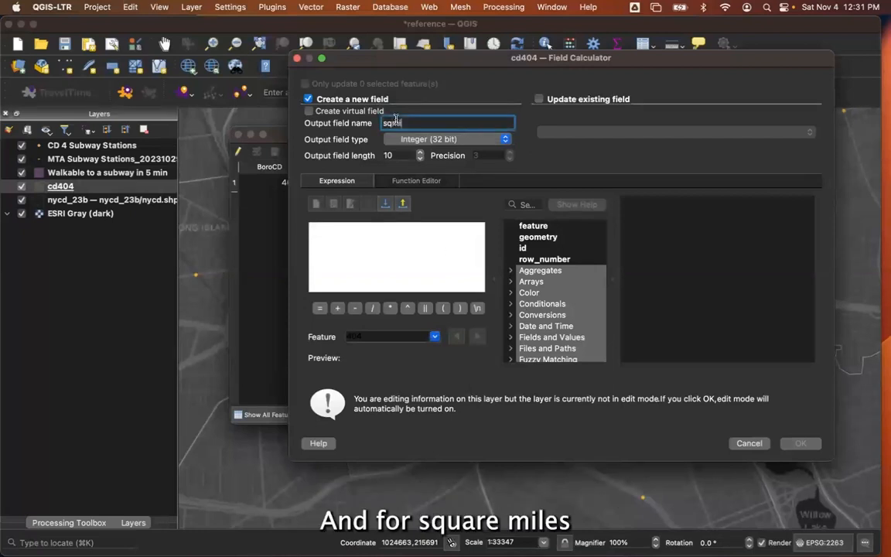
pyautogui.click(418, 139)
pyautogui.click(419, 162)
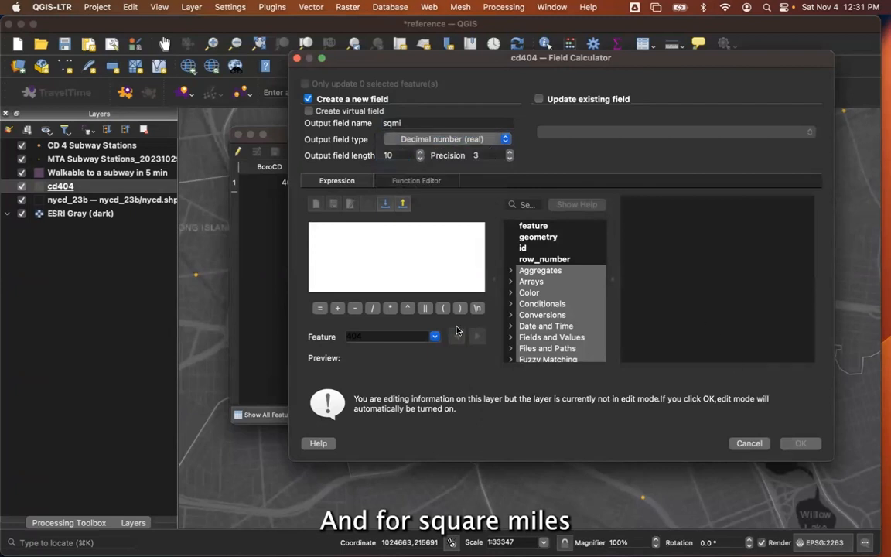
# Create the cd404 sqmi field with the expression $area, then end editing and save the layer's changes.
pyautogui.click(397, 252)
pyautogui.write('$area')
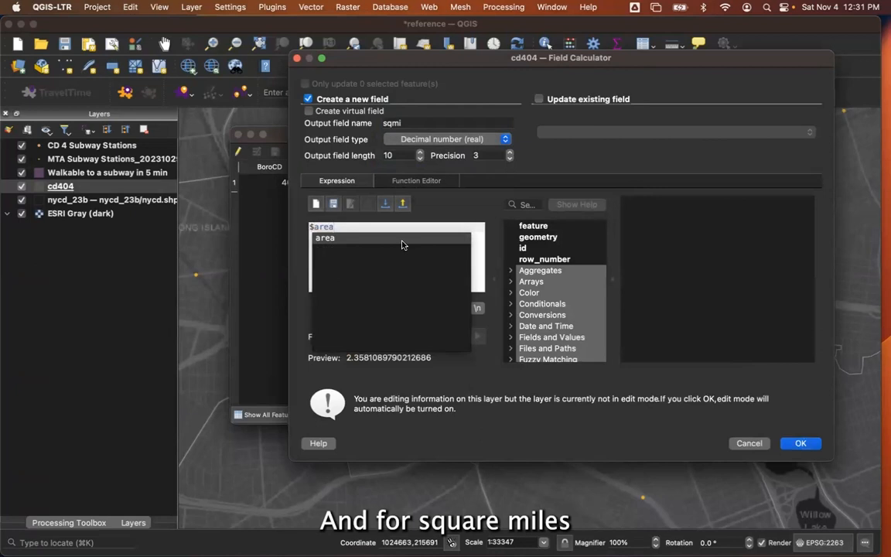
pyautogui.click(402, 244)
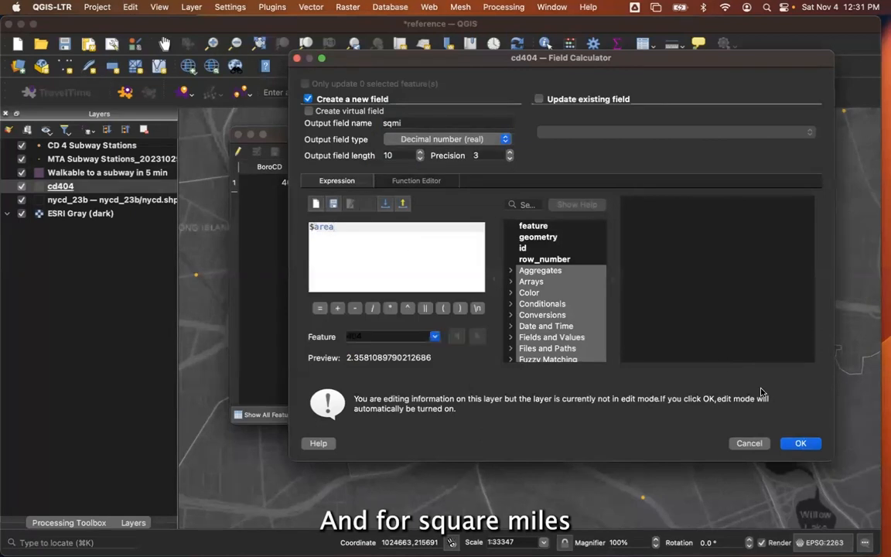
pyautogui.click(796, 443)
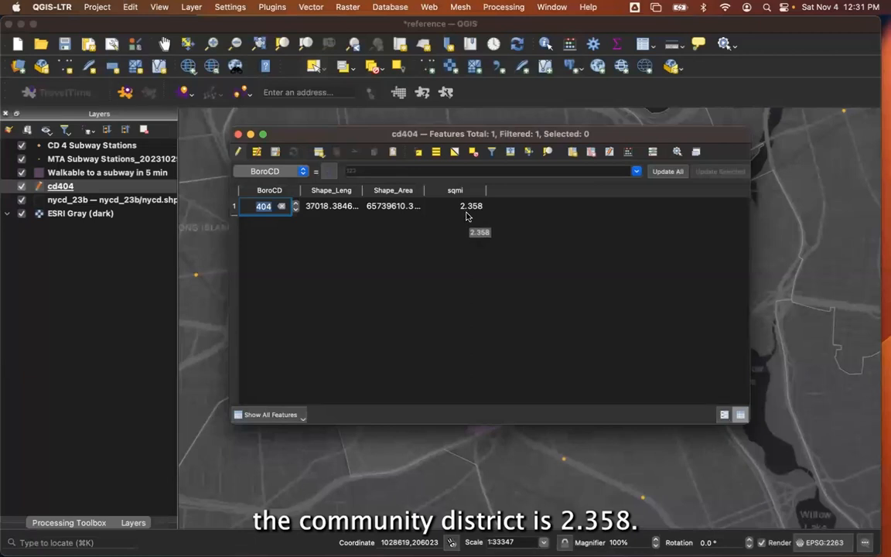
pyautogui.click(238, 153)
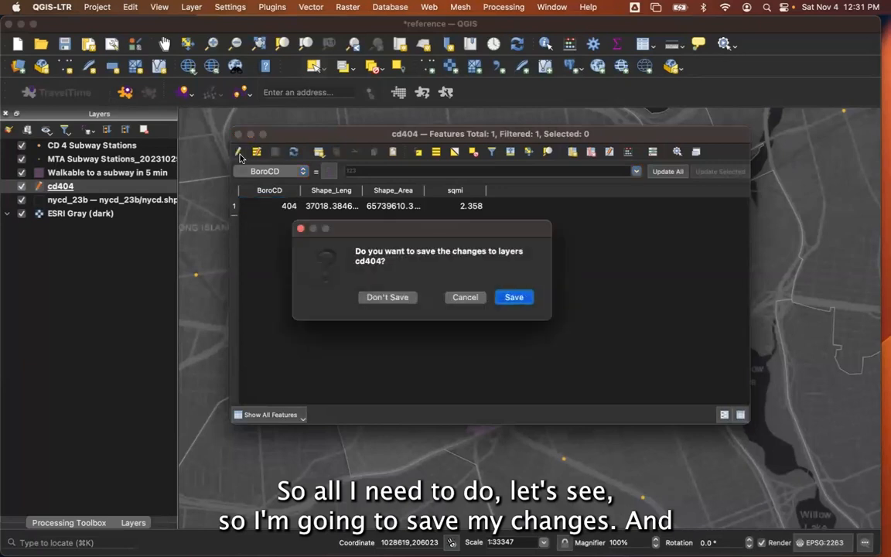
pyautogui.click(513, 297)
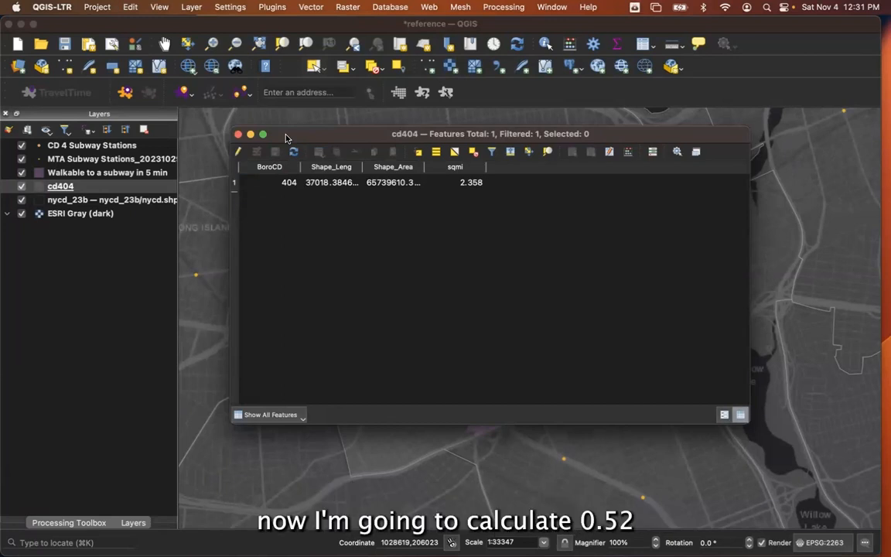
# Calculate the walkable share of the district in Spotlight Search by dividing .52 by 2.358.
pyautogui.press('super+space')
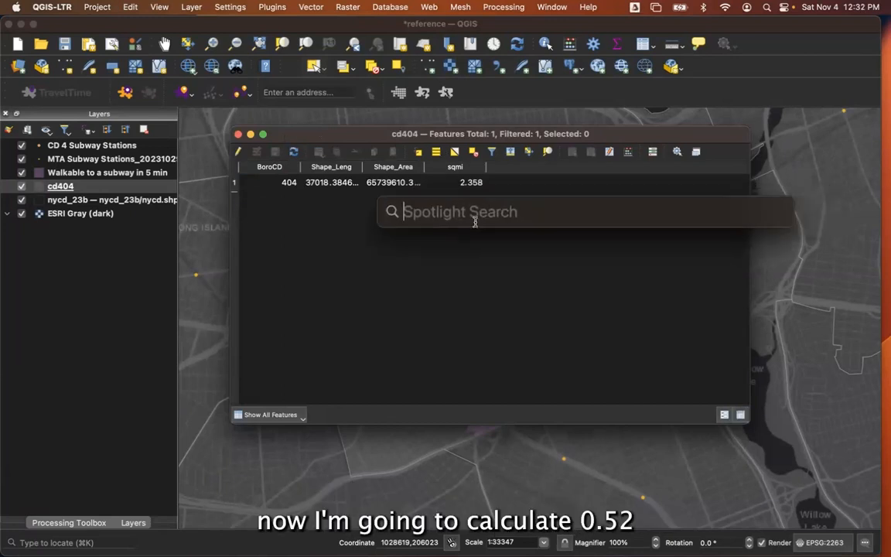
pyautogui.write('.52/2.358')
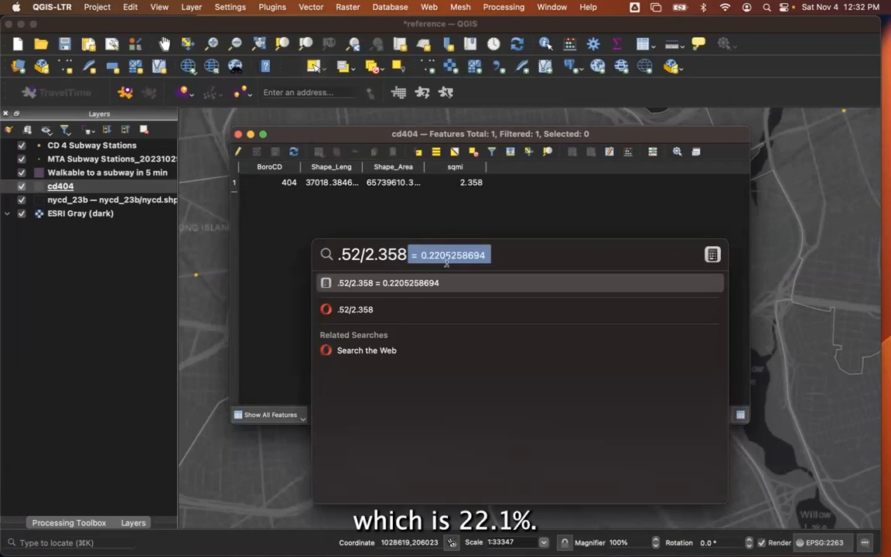
pyautogui.click(548, 257)
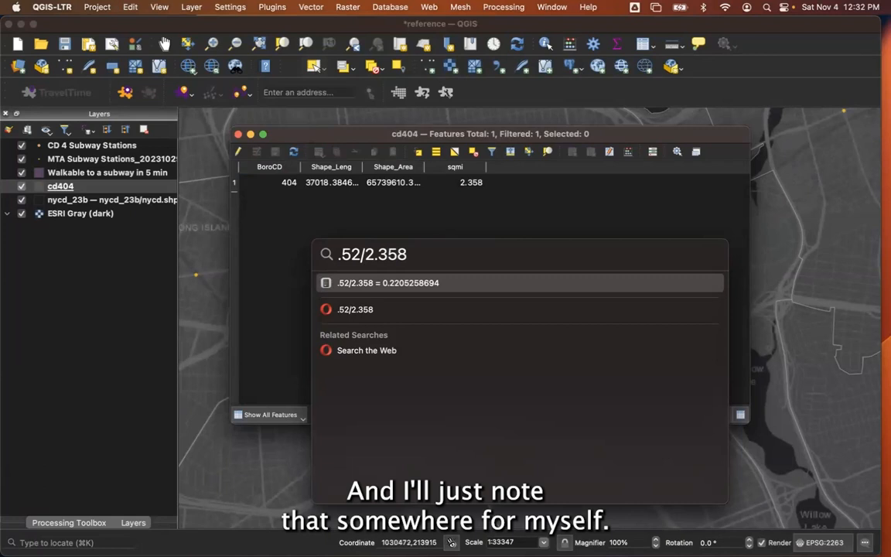